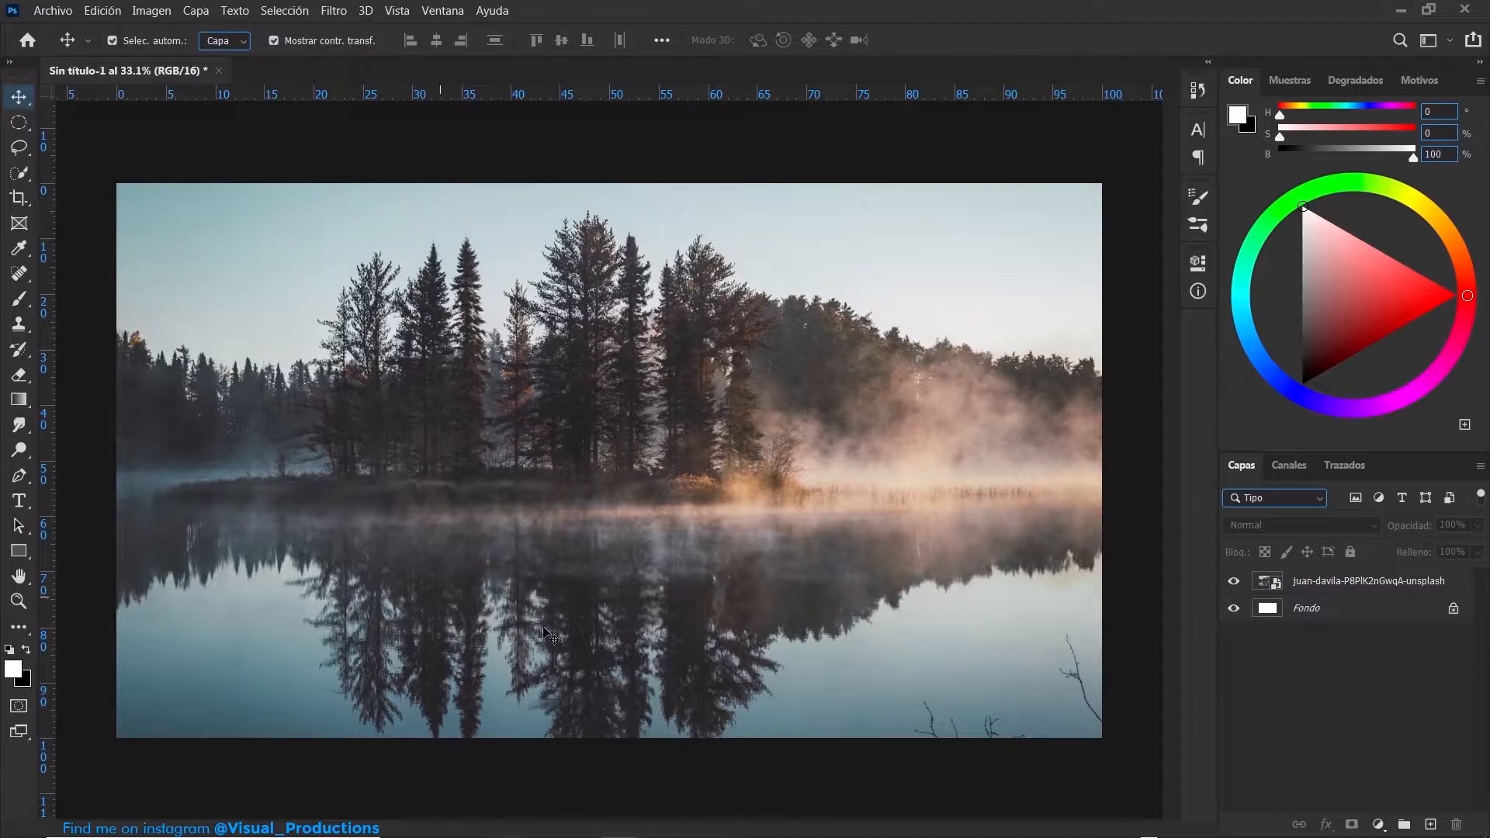
- Place the airplane wreck photo pexels-lindeboom-jeanbapt-613778 as a new layer above the lake photo
{"action": "left_click", "coordinate": [35, 9]}
{"action": "left_click", "coordinate": [111, 389]}
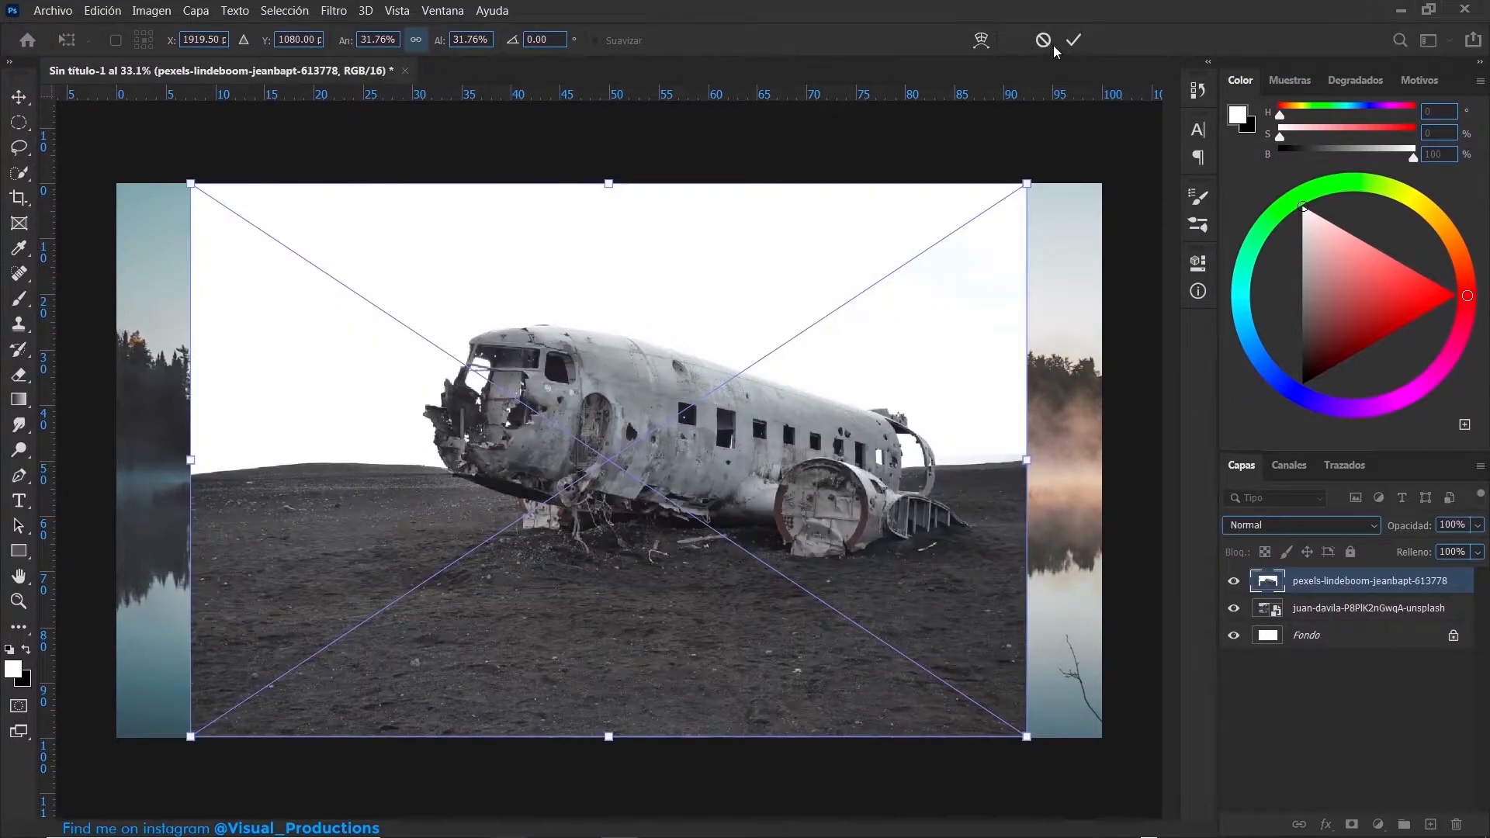
{"action": "left_click", "coordinate": [1074, 40]}
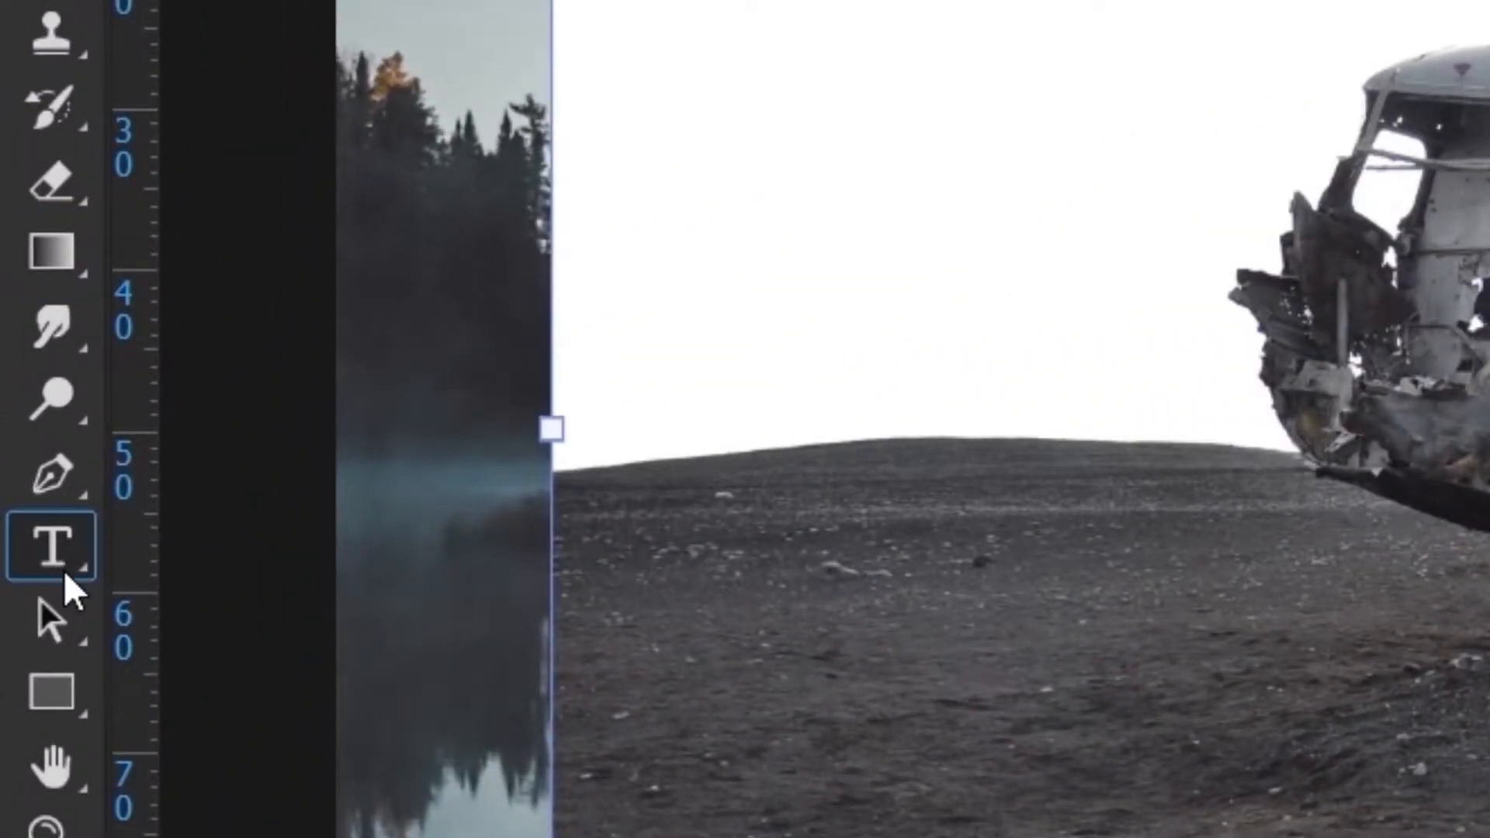
- Trace the wrecked plane's outline and its see-through openings as a path with the Pen tool
{"action": "left_click", "coordinate": [19, 475]}
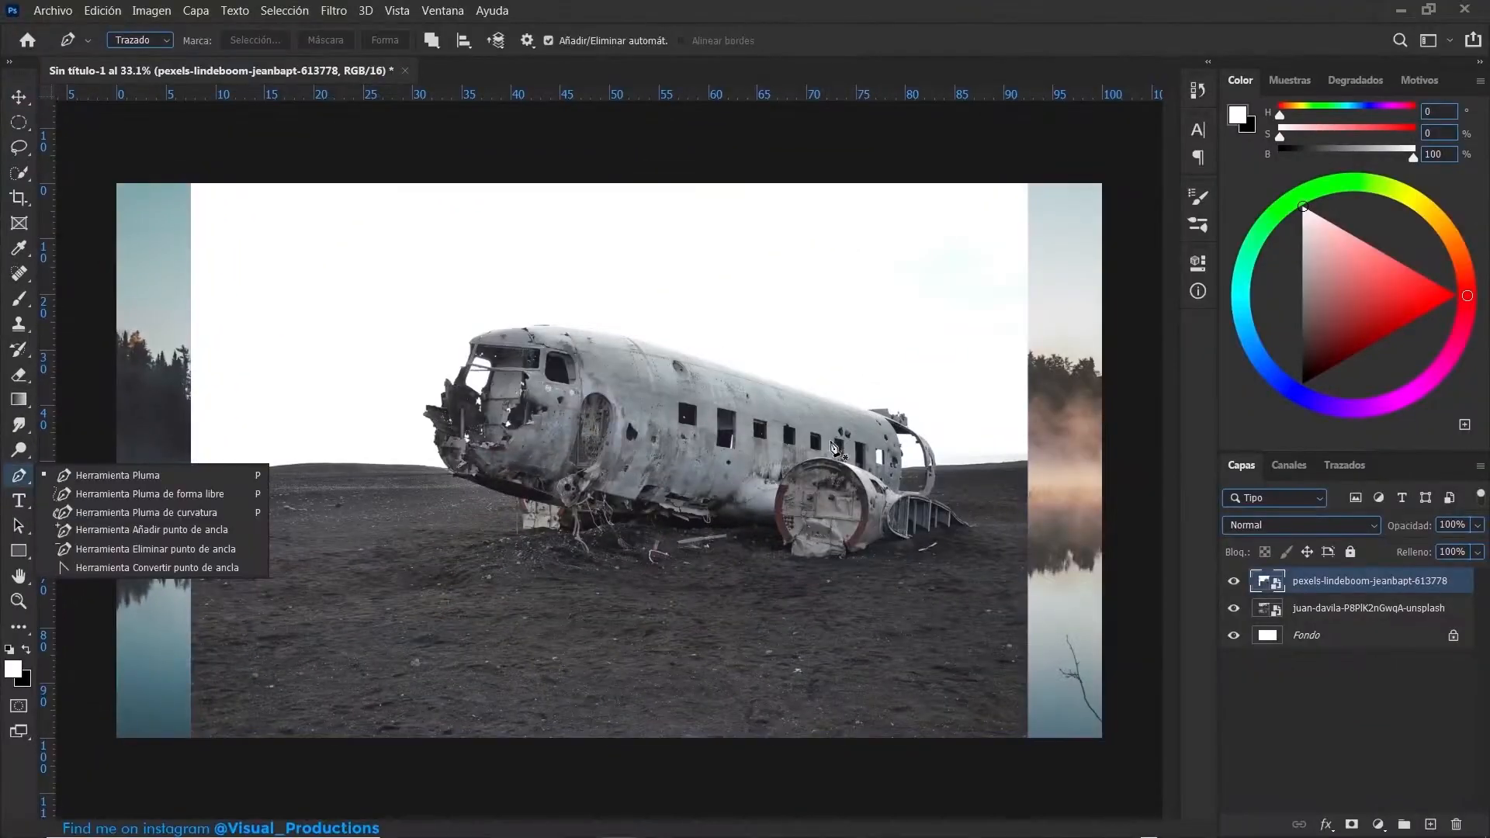
{"action": "scroll", "coordinate": [827, 445], "scroll_direction": "up", "scroll_amount": 4}
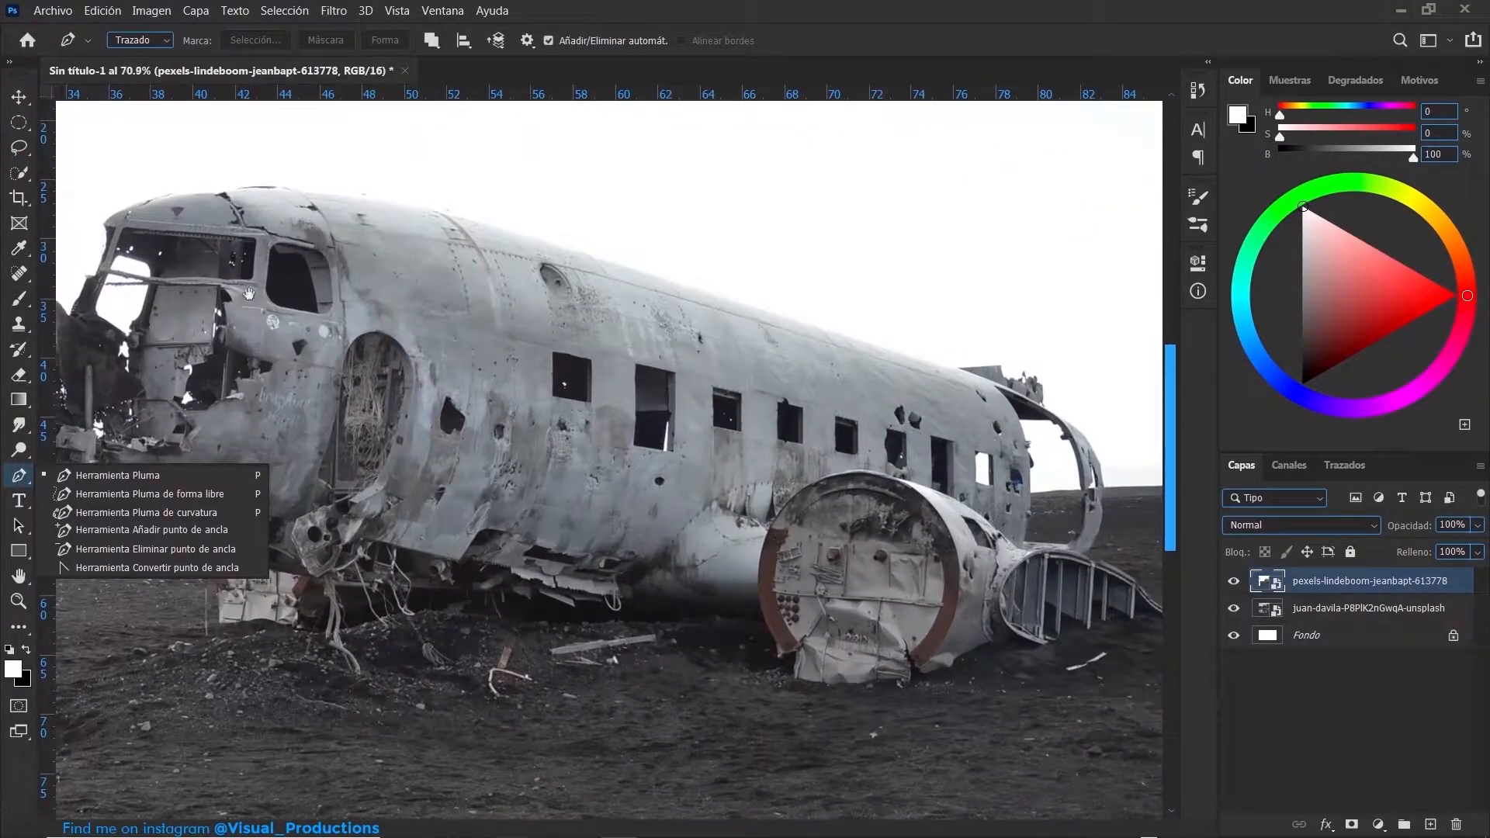
{"action": "left_click_drag", "start_coordinate": [249, 294], "coordinate": [592, 358]}
{"action": "scroll", "coordinate": [463, 280], "scroll_direction": "up", "scroll_amount": 3}
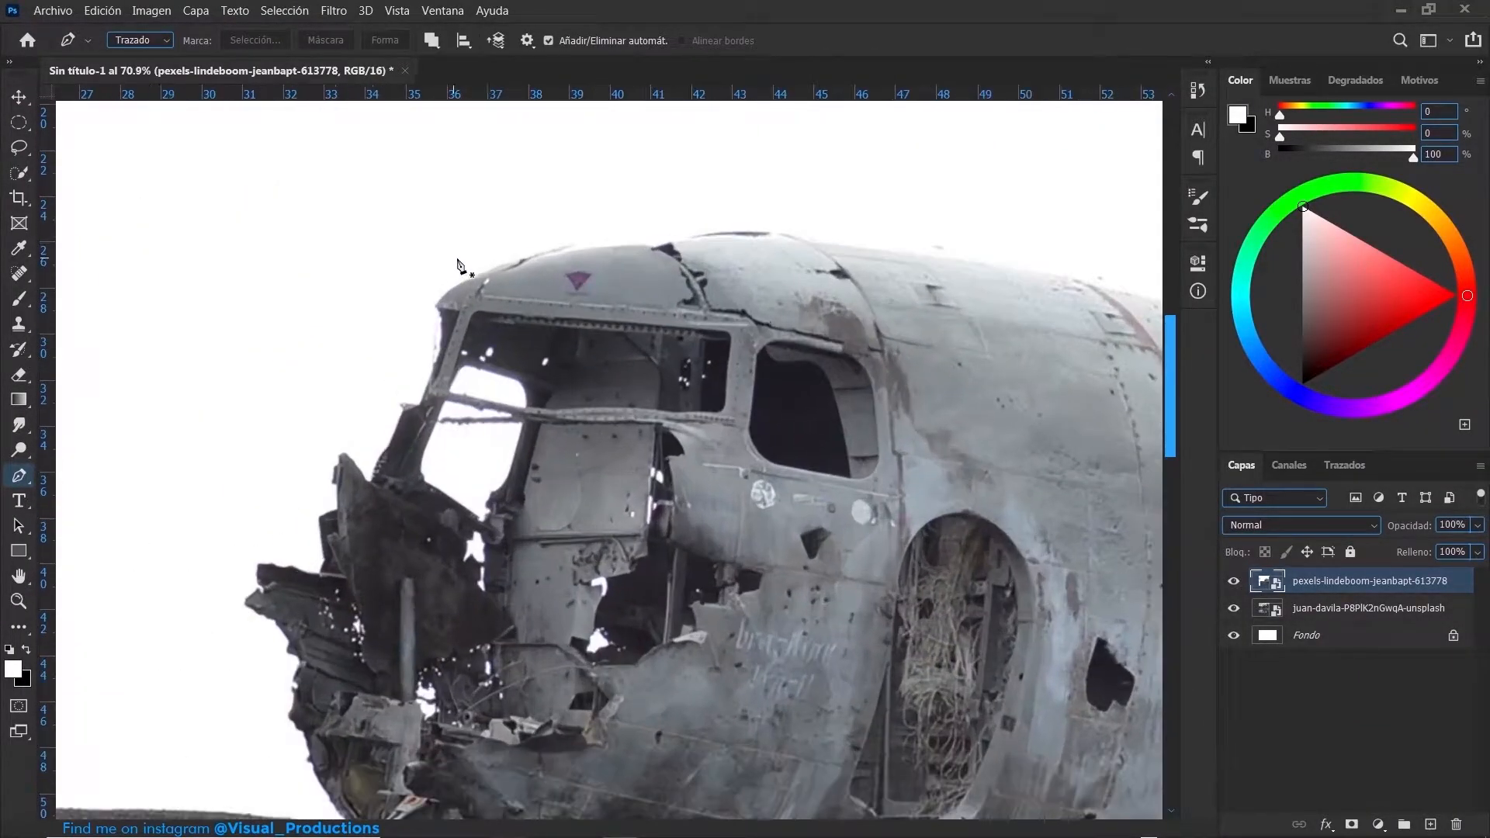
{"action": "left_click", "coordinate": [552, 249]}
{"action": "left_click", "coordinate": [438, 312]}
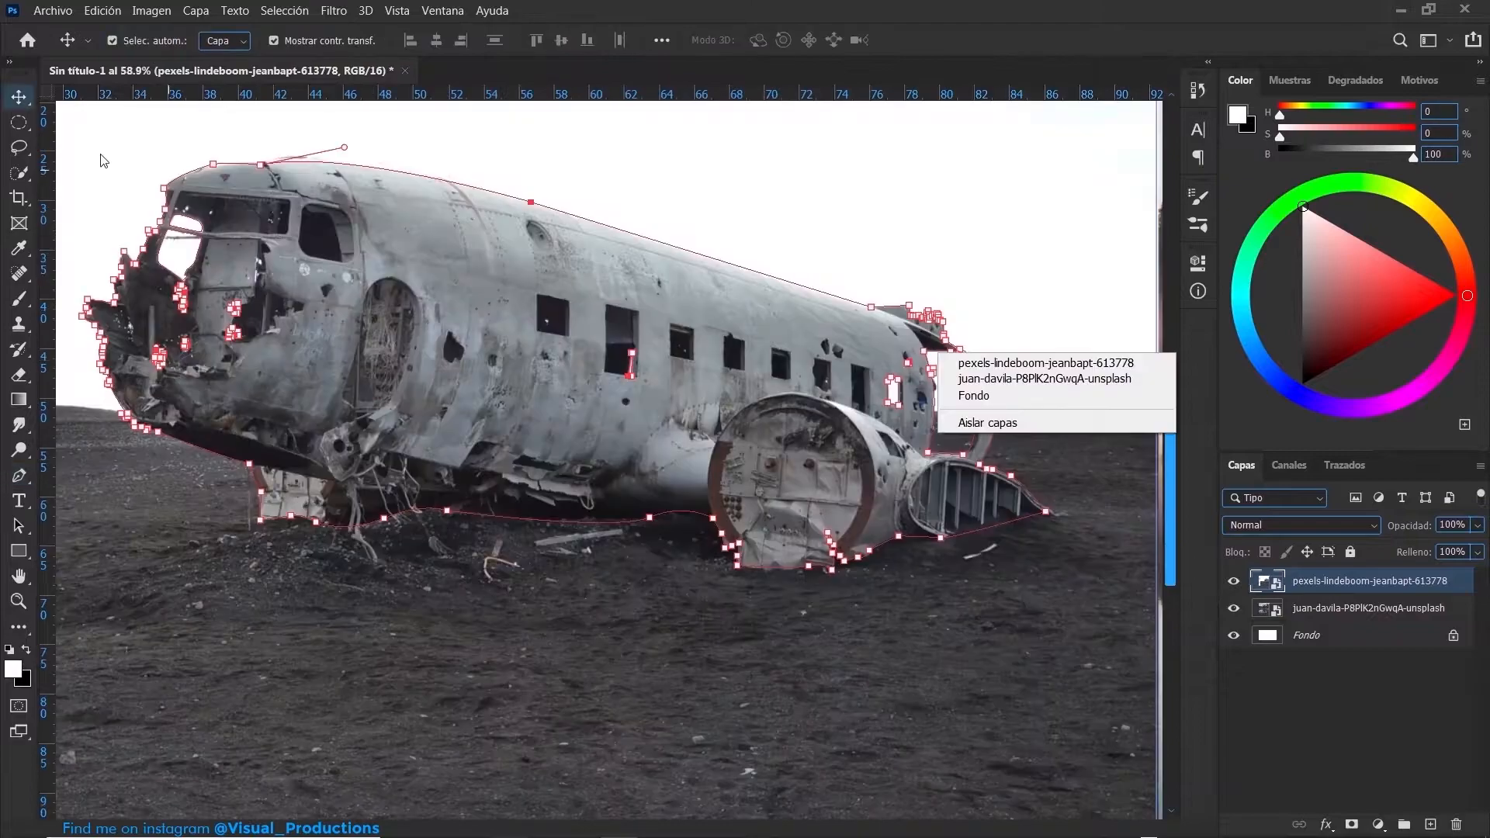
- Convert the plane's path into a selection
{"action": "left_click", "coordinate": [18, 475]}
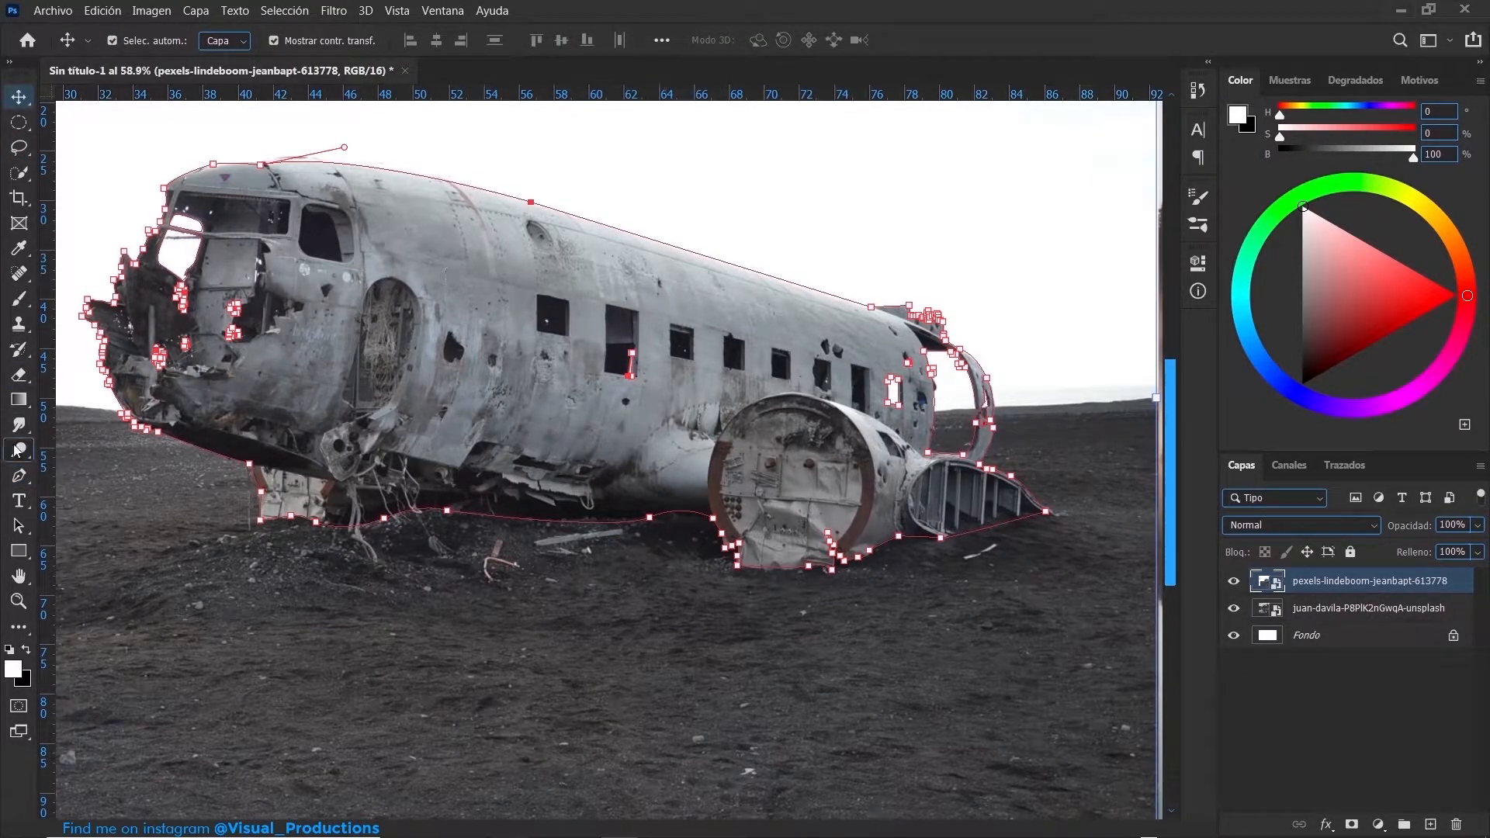
{"action": "left_click", "coordinate": [19, 473]}
{"action": "right_click", "coordinate": [611, 227]}
{"action": "left_click", "coordinate": [665, 337]}
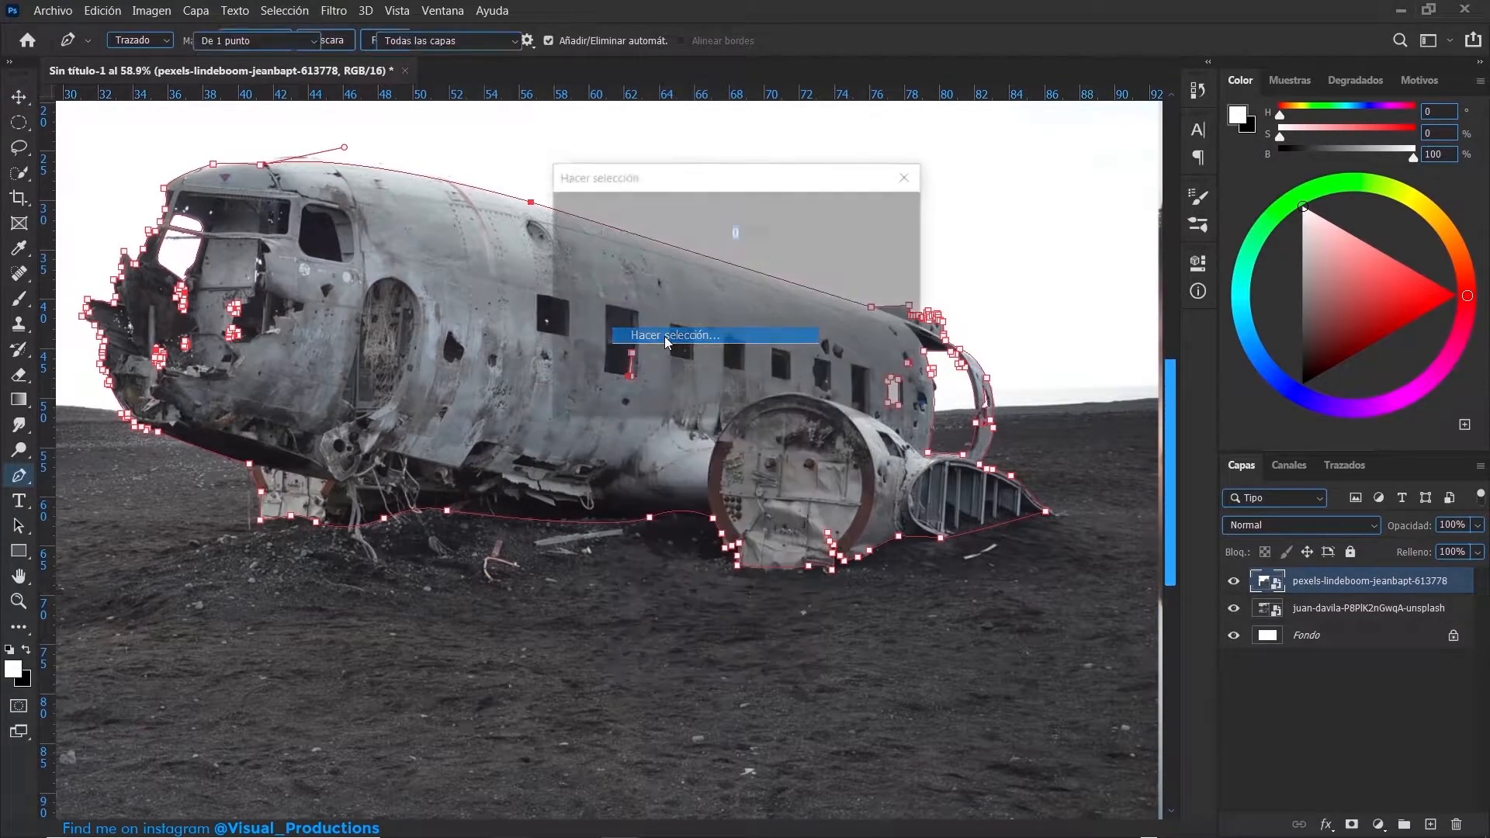
{"action": "left_click", "coordinate": [877, 218]}
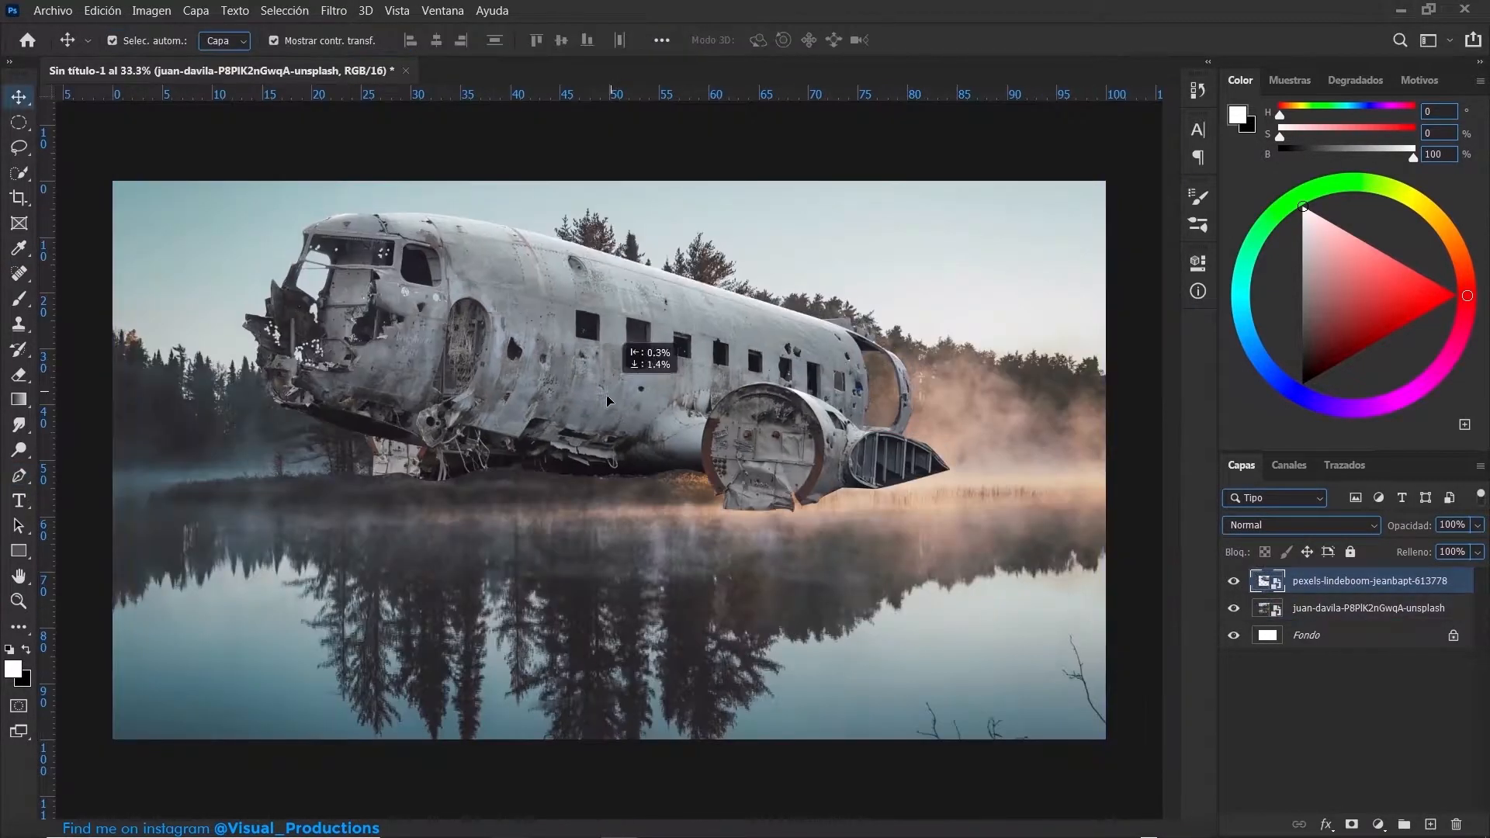
- Move the cut-out plane down onto the lake and add a white layer mask to its layer
{"action": "left_click_drag", "start_coordinate": [613, 419], "coordinate": [615, 500]}
{"action": "left_click_drag", "start_coordinate": [604, 569], "coordinate": [592, 571]}
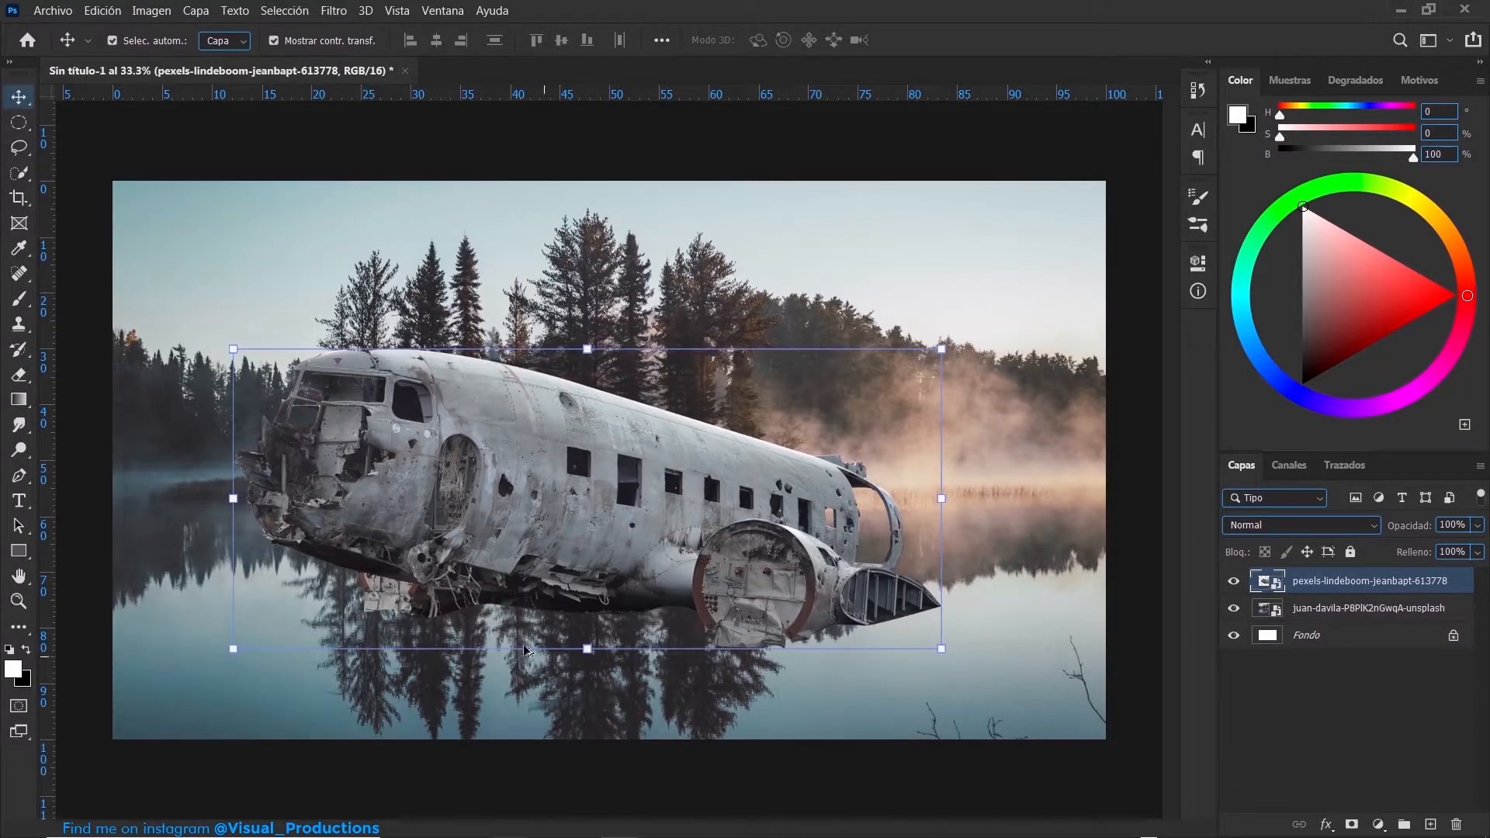
{"action": "scroll", "coordinate": [537, 654], "scroll_direction": "up", "scroll_amount": 3}
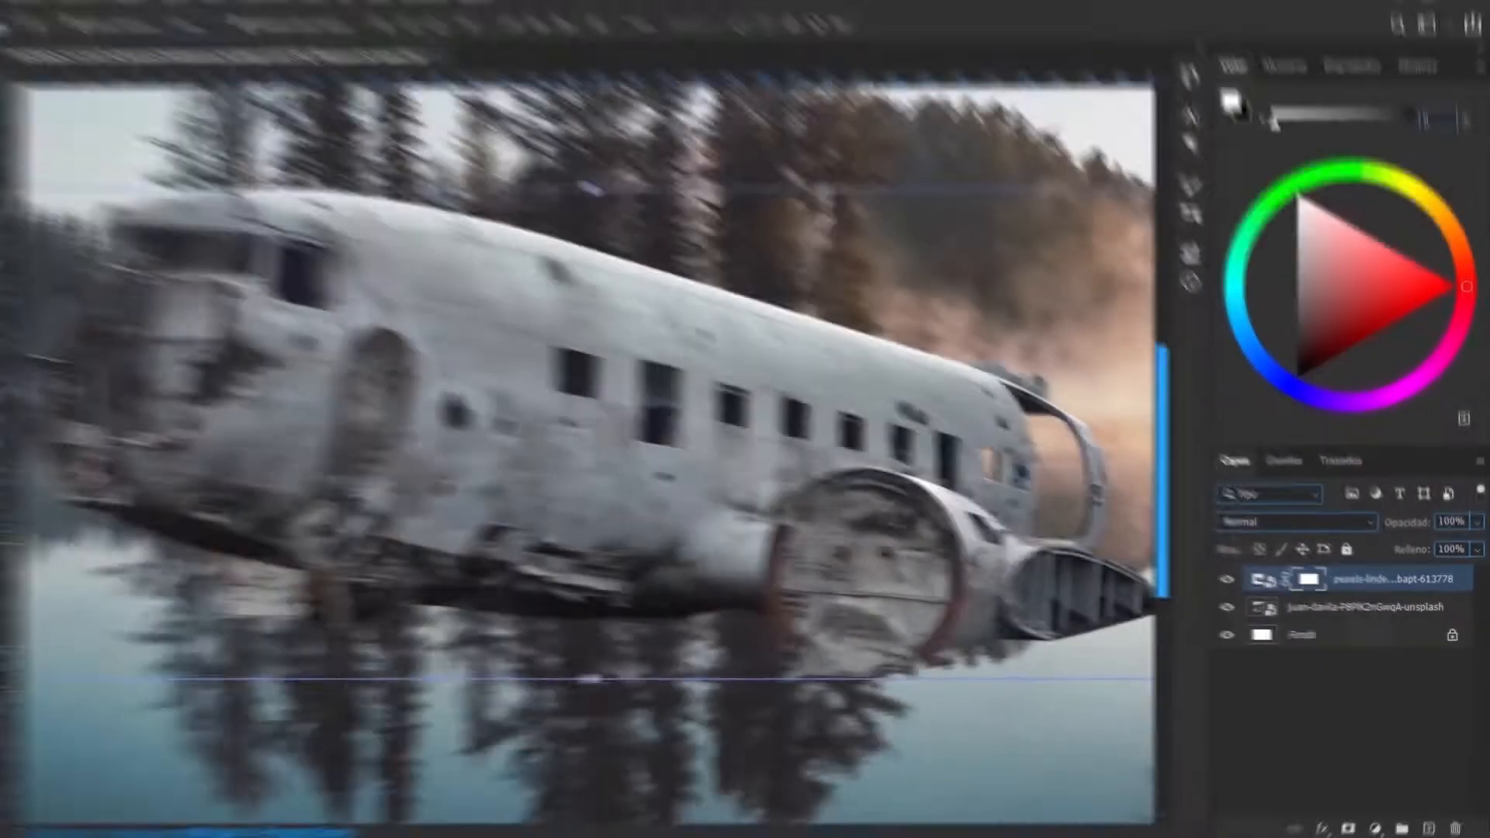
{"action": "scroll", "coordinate": [519, 547], "scroll_direction": "down", "scroll_amount": 3}
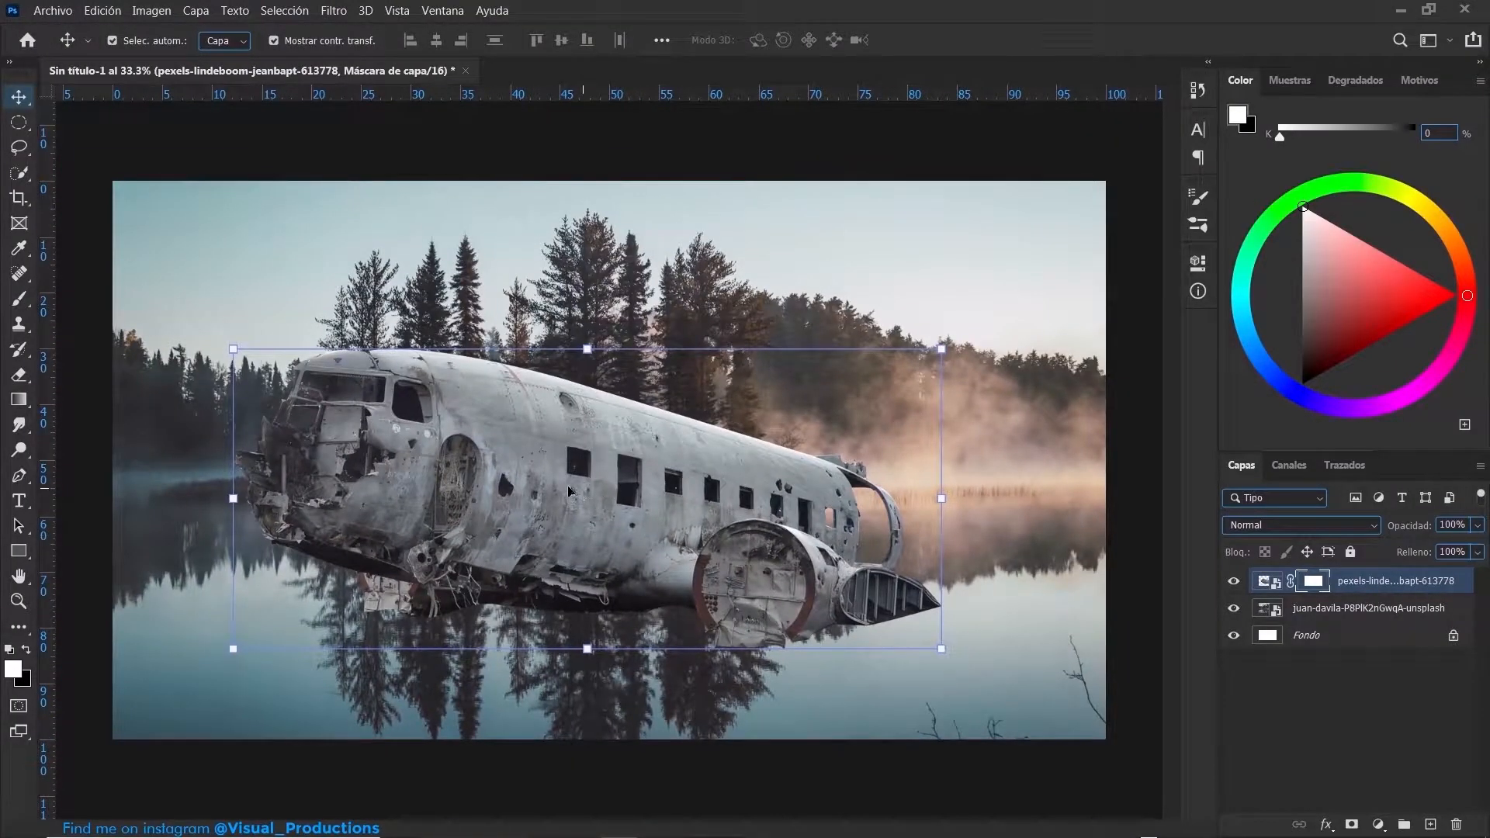
- Paint black on the plane's mask with a 137 px soft brush to hide the debris below the front fuselage
{"action": "left_click", "coordinate": [18, 298]}
{"action": "left_click_drag", "start_coordinate": [595, 575], "coordinate": [582, 572]}
{"action": "scroll", "coordinate": [497, 560], "scroll_direction": "up", "scroll_amount": 2}
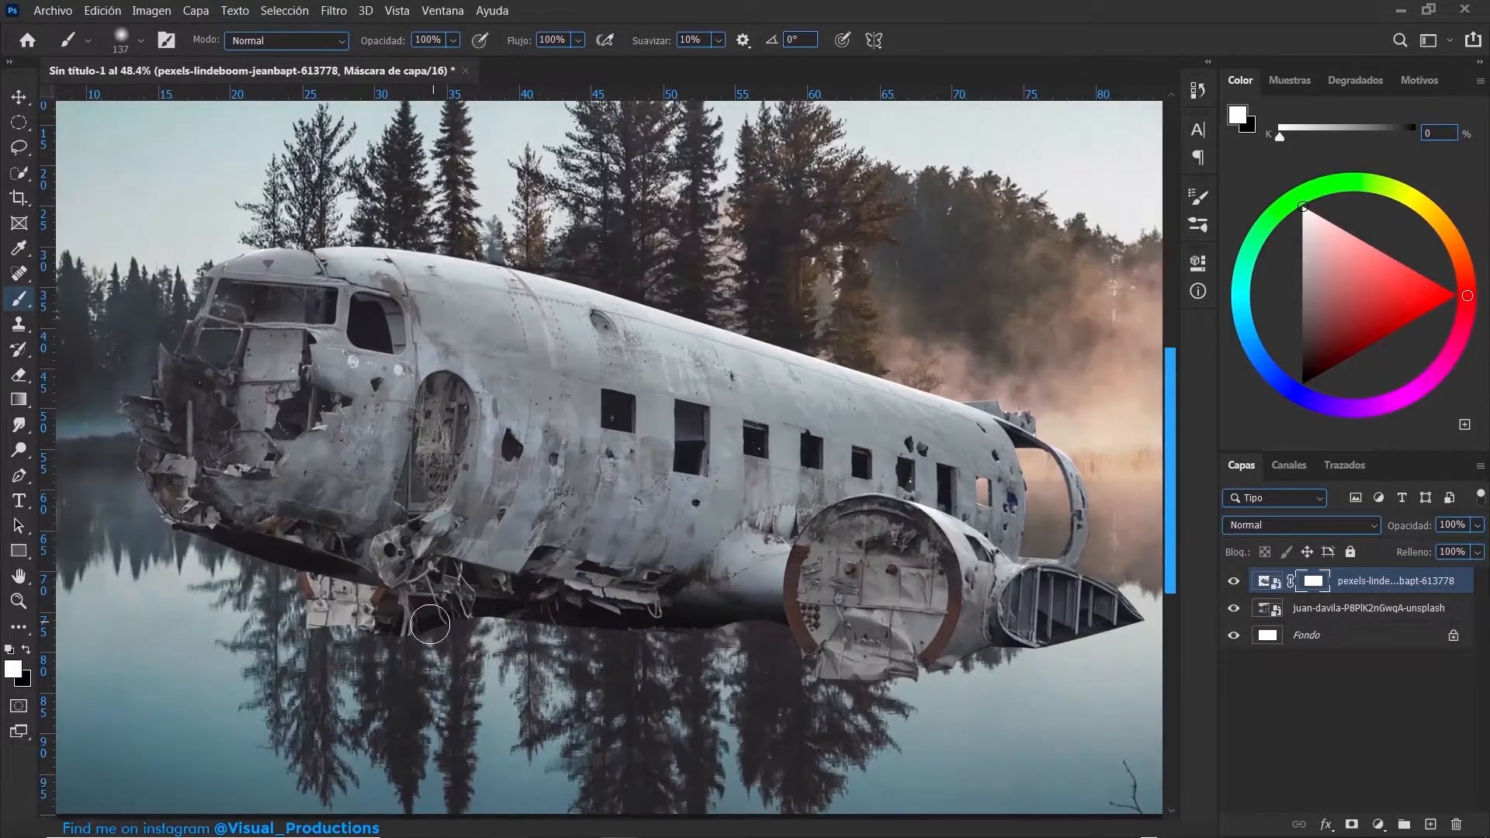
{"action": "scroll", "coordinate": [432, 623], "scroll_direction": "up", "scroll_amount": 2}
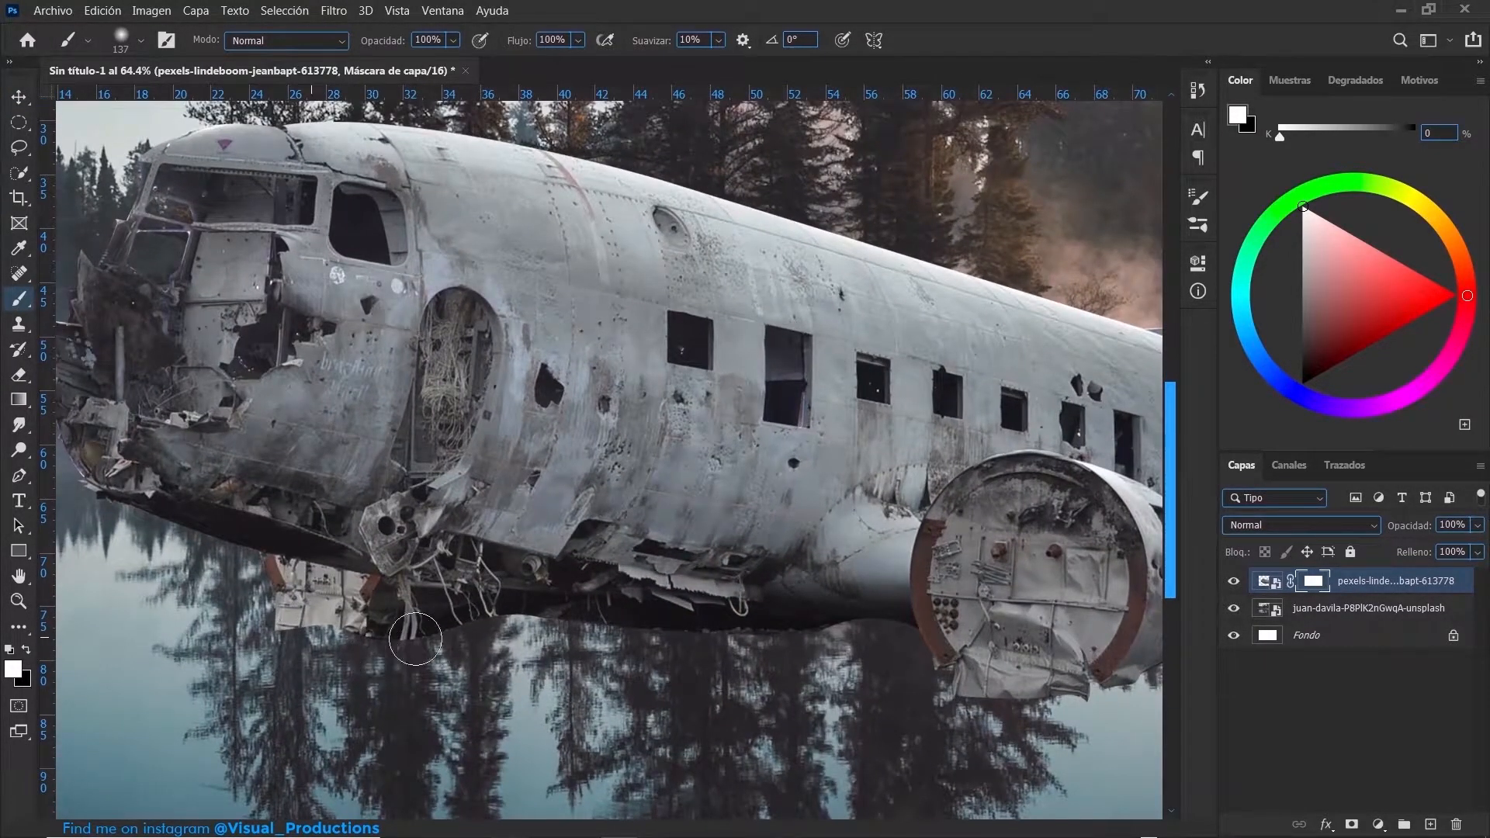
{"action": "key", "text": "x"}
{"action": "mouse_move", "coordinate": [260, 647]}
{"action": "left_mouse_down"}
{"action": "mouse_move", "coordinate": [401, 635]}
{"action": "mouse_move", "coordinate": [308, 637]}
{"action": "mouse_move", "coordinate": [370, 647]}
{"action": "left_mouse_up"}
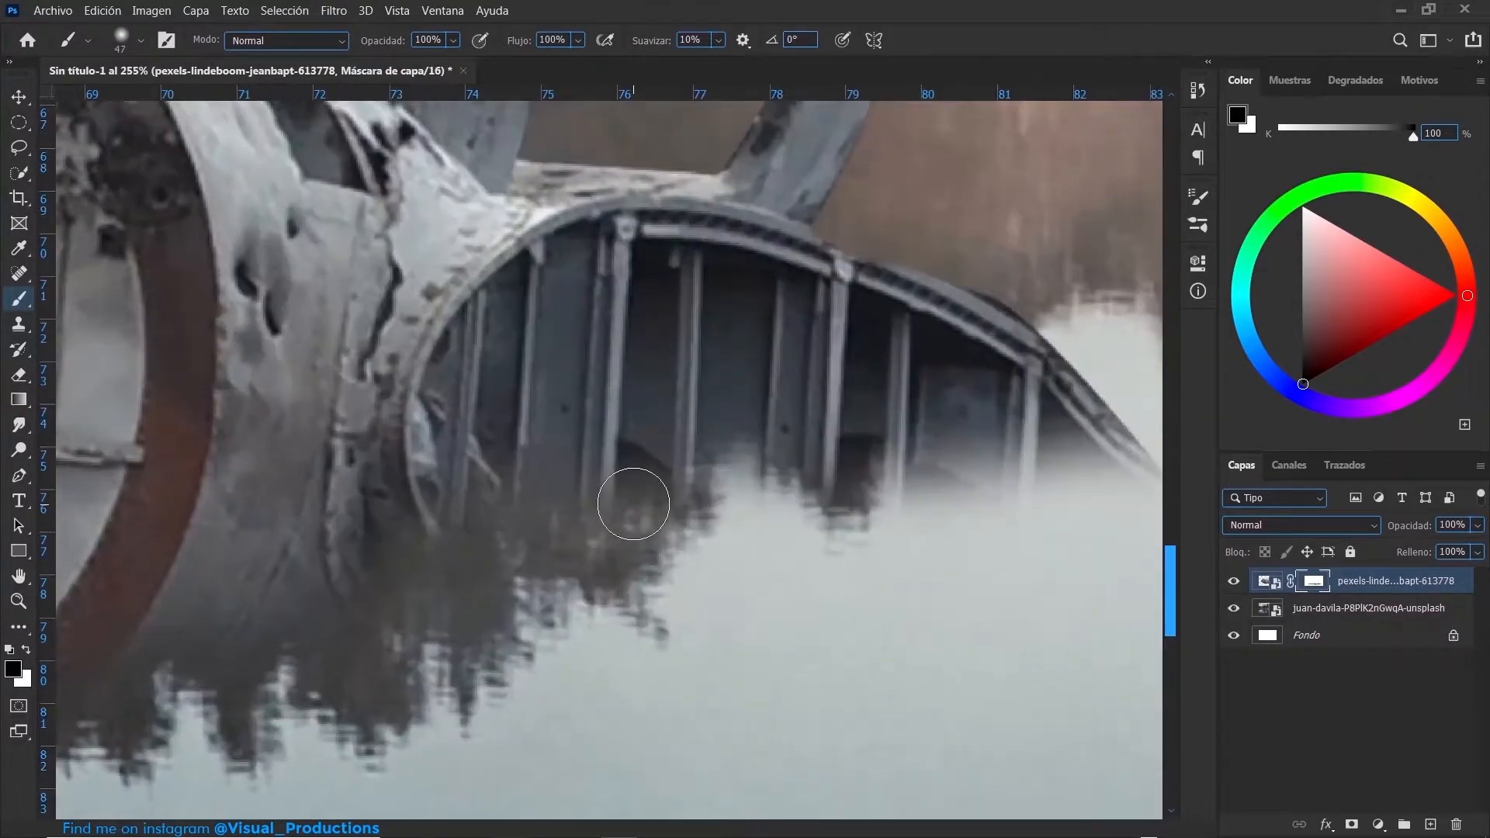
- Fade the lower edge of the wing stub into the water on the mask with a 47 px brush
{"action": "left_click_drag", "start_coordinate": [631, 499], "coordinate": [641, 509]}
{"action": "left_click_drag", "start_coordinate": [858, 466], "coordinate": [870, 564]}
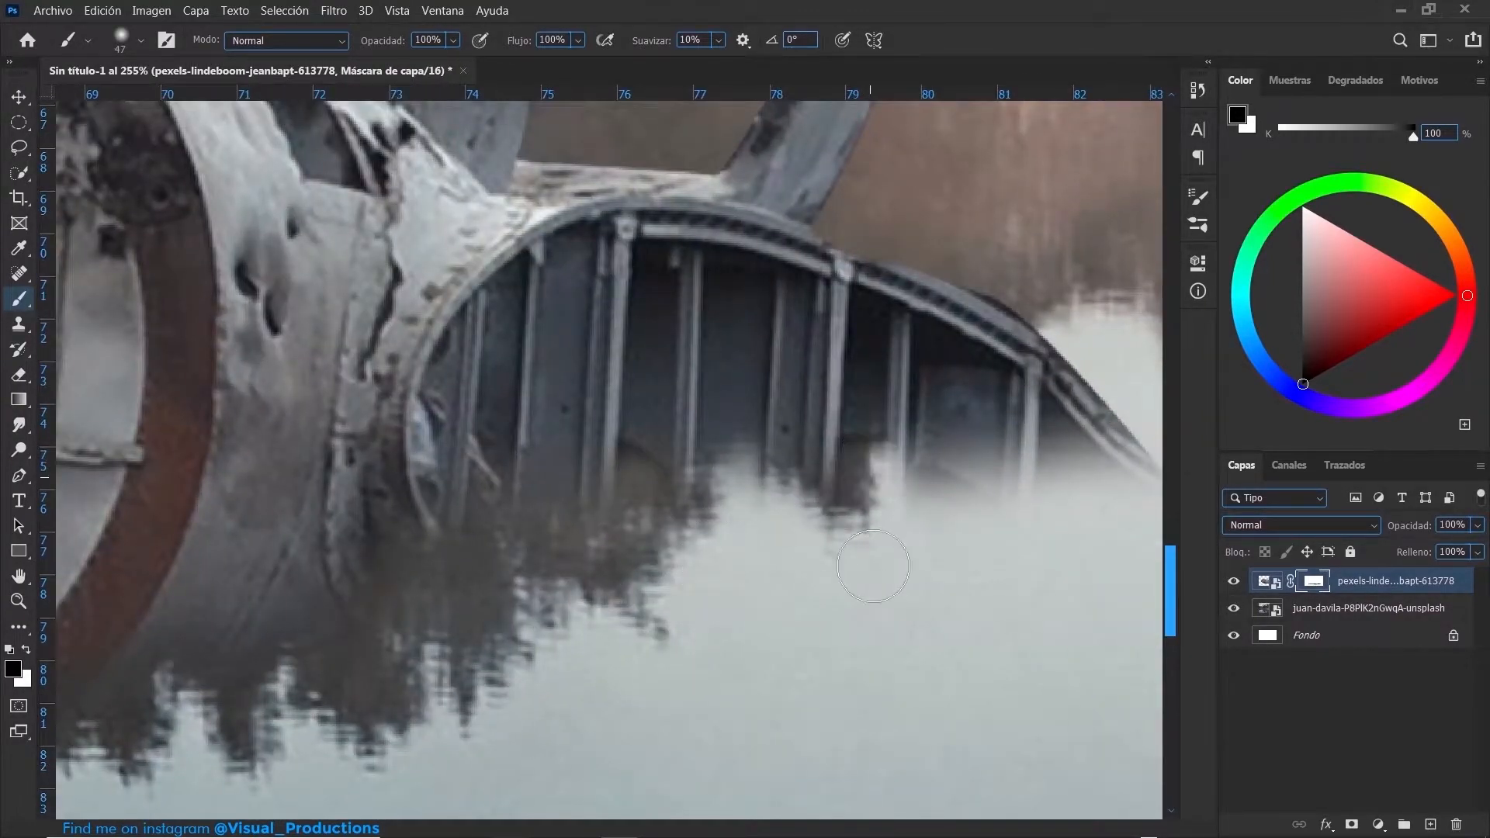
{"action": "left_click_drag", "start_coordinate": [944, 495], "coordinate": [965, 478]}
{"action": "left_click_drag", "start_coordinate": [1065, 464], "coordinate": [1077, 450]}
{"action": "scroll", "coordinate": [610, 428], "scroll_direction": "down", "scroll_amount": 7}
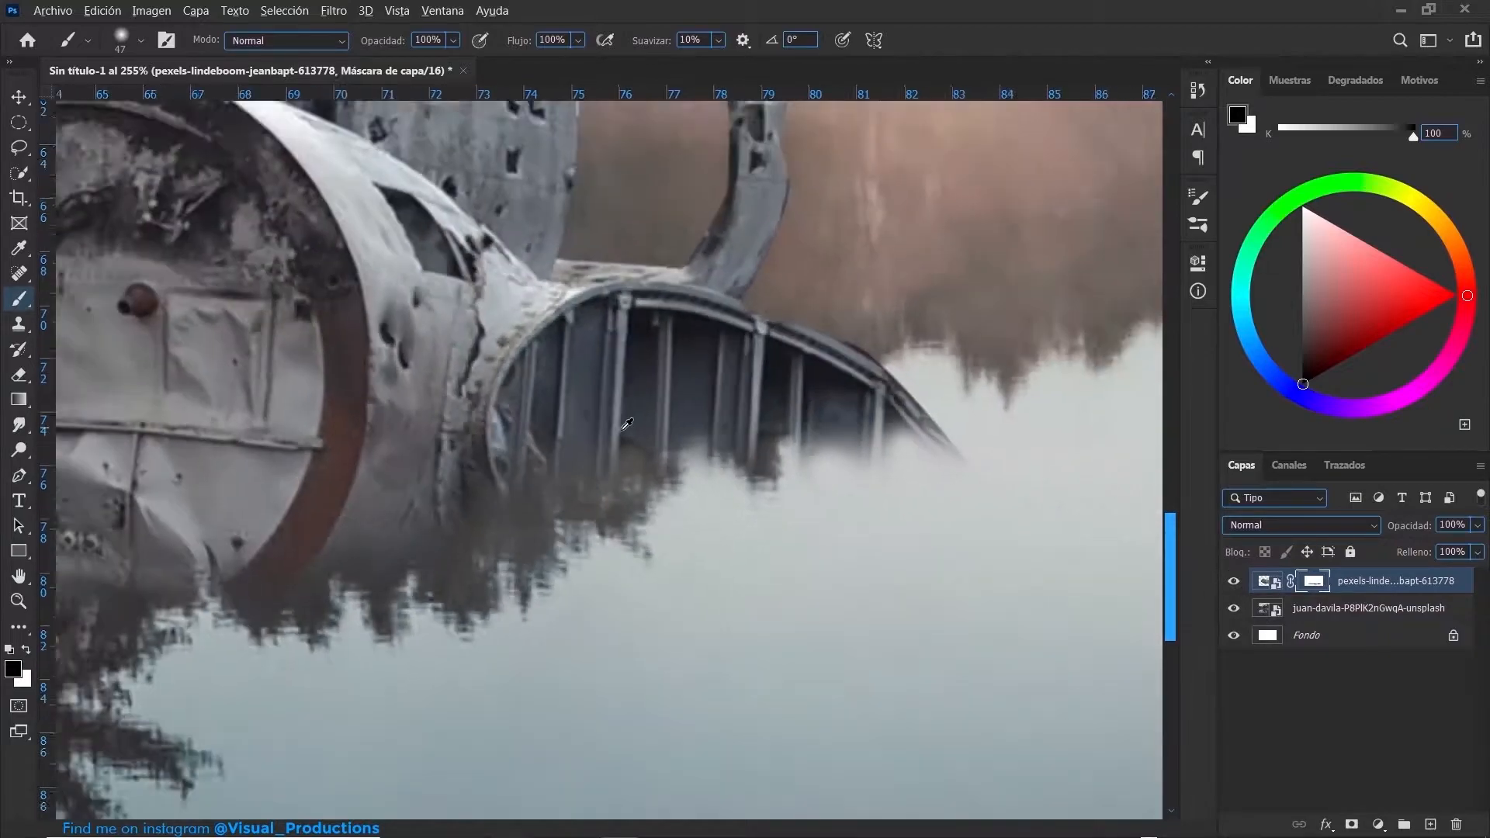
{"action": "scroll", "coordinate": [608, 426], "scroll_direction": "down", "scroll_amount": 5}
{"action": "scroll", "coordinate": [780, 628], "scroll_direction": "up", "scroll_amount": 4}
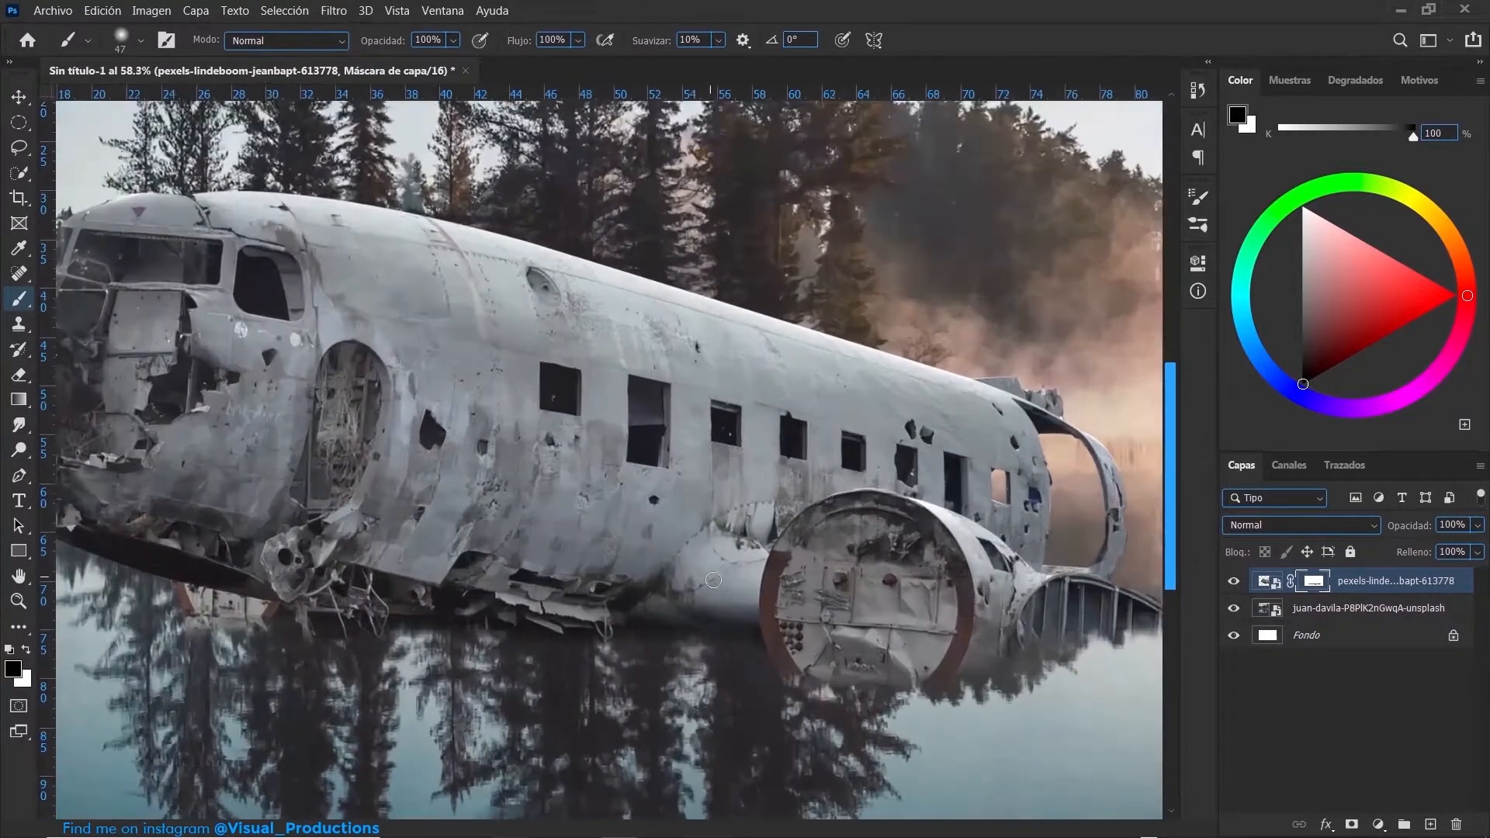
- Blend the bottom of the round engine section into the water on the mask, using a brush enlarged to 272 px
{"action": "left_click_drag", "start_coordinate": [780, 628], "coordinate": [797, 629]}
{"action": "right_click", "coordinate": [794, 705]}
{"action": "left_click", "coordinate": [699, 714]}
{"action": "left_click_drag", "start_coordinate": [700, 715], "coordinate": [739, 717]}
{"action": "key", "text": "ctrl+0"}
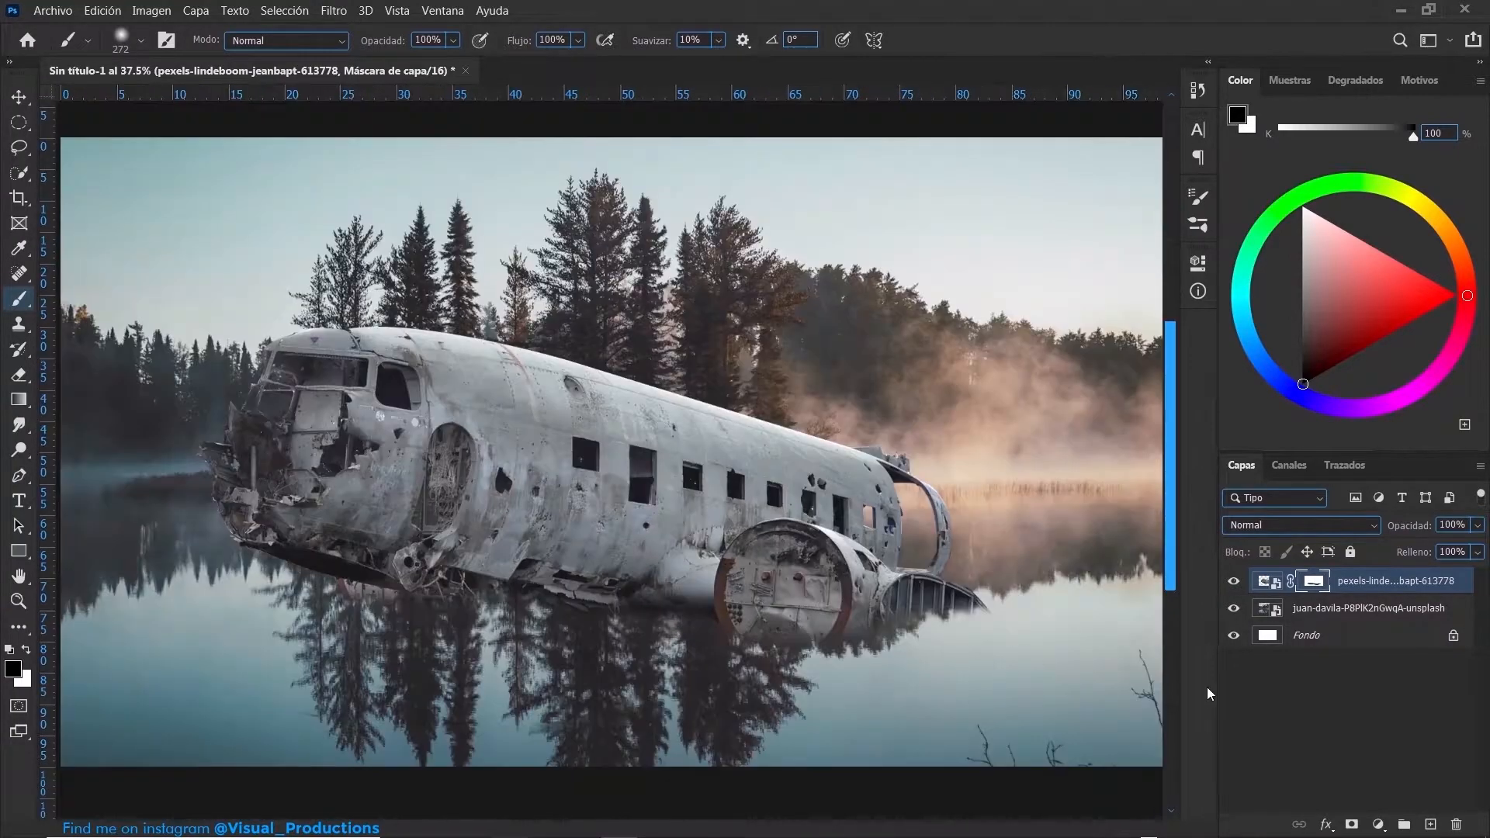
- Duplicate the plane layer and flip the copy vertically
{"action": "left_click", "coordinate": [18, 96]}
{"action": "key", "text": "ctrl+j"}
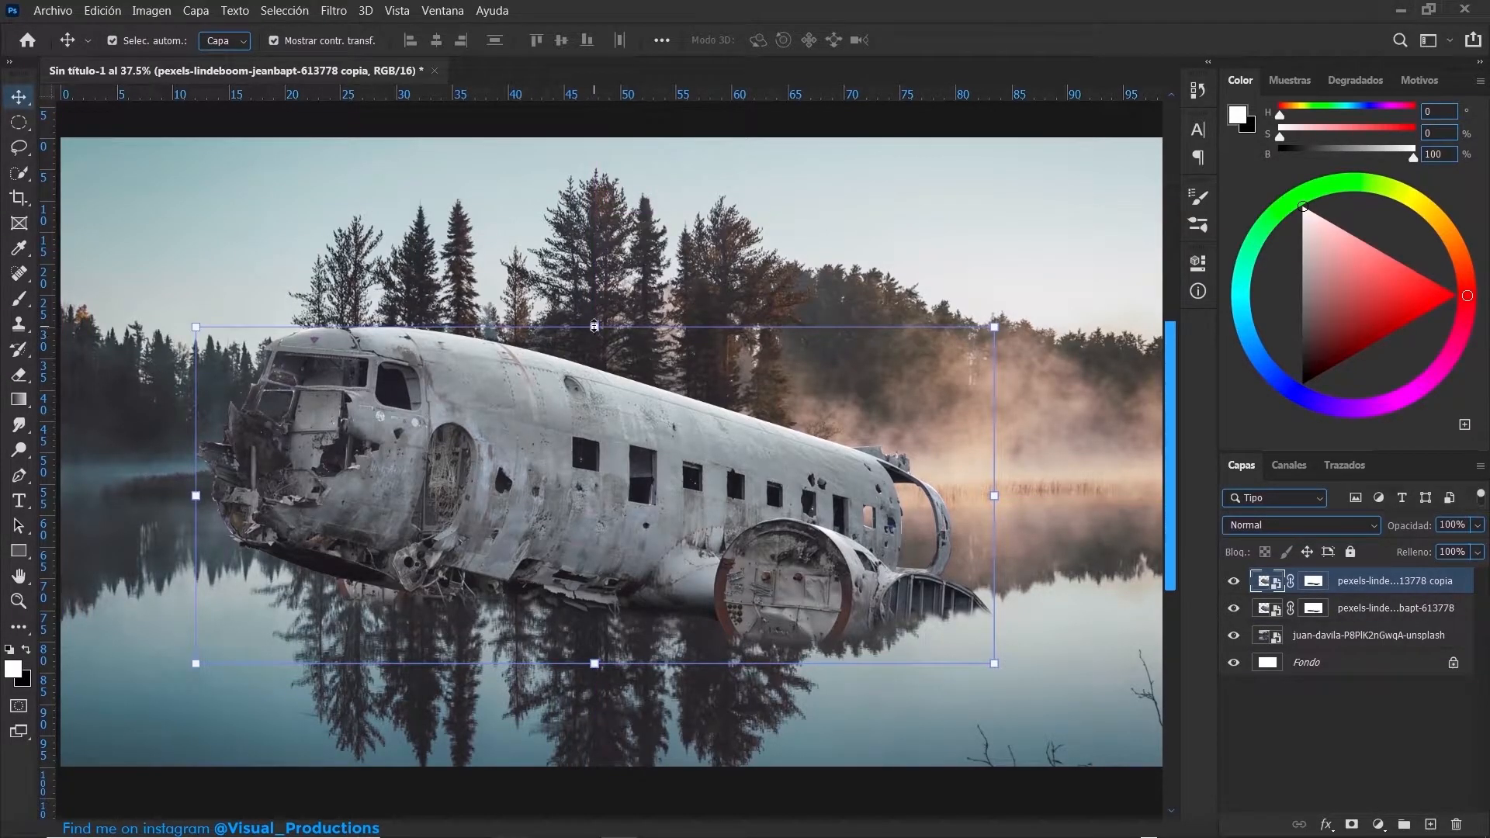
{"action": "left_click", "coordinate": [594, 326]}
{"action": "left_click", "coordinate": [109, 11]}
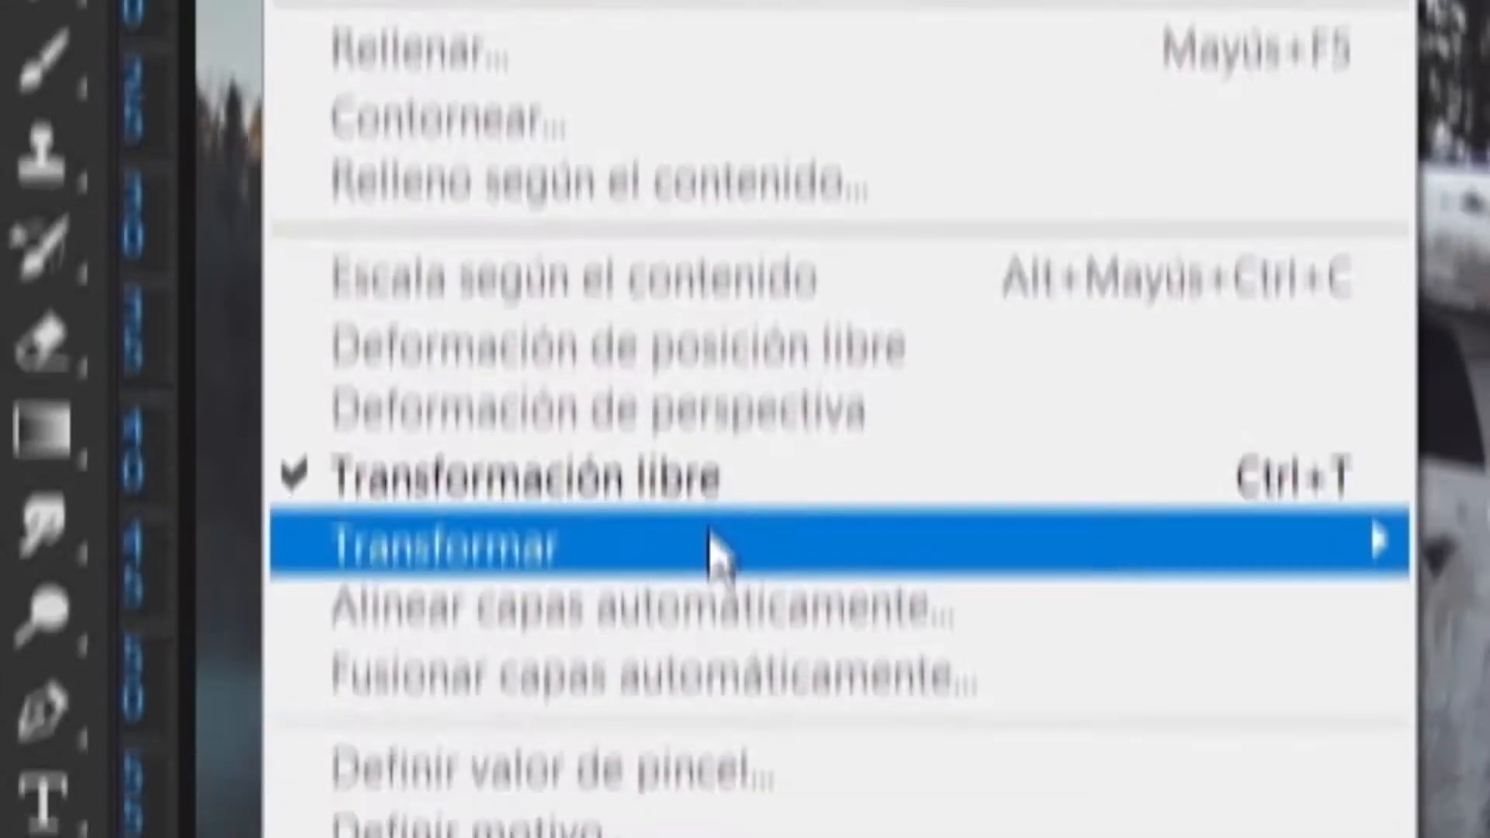
{"action": "mouse_move", "coordinate": [710, 539]}
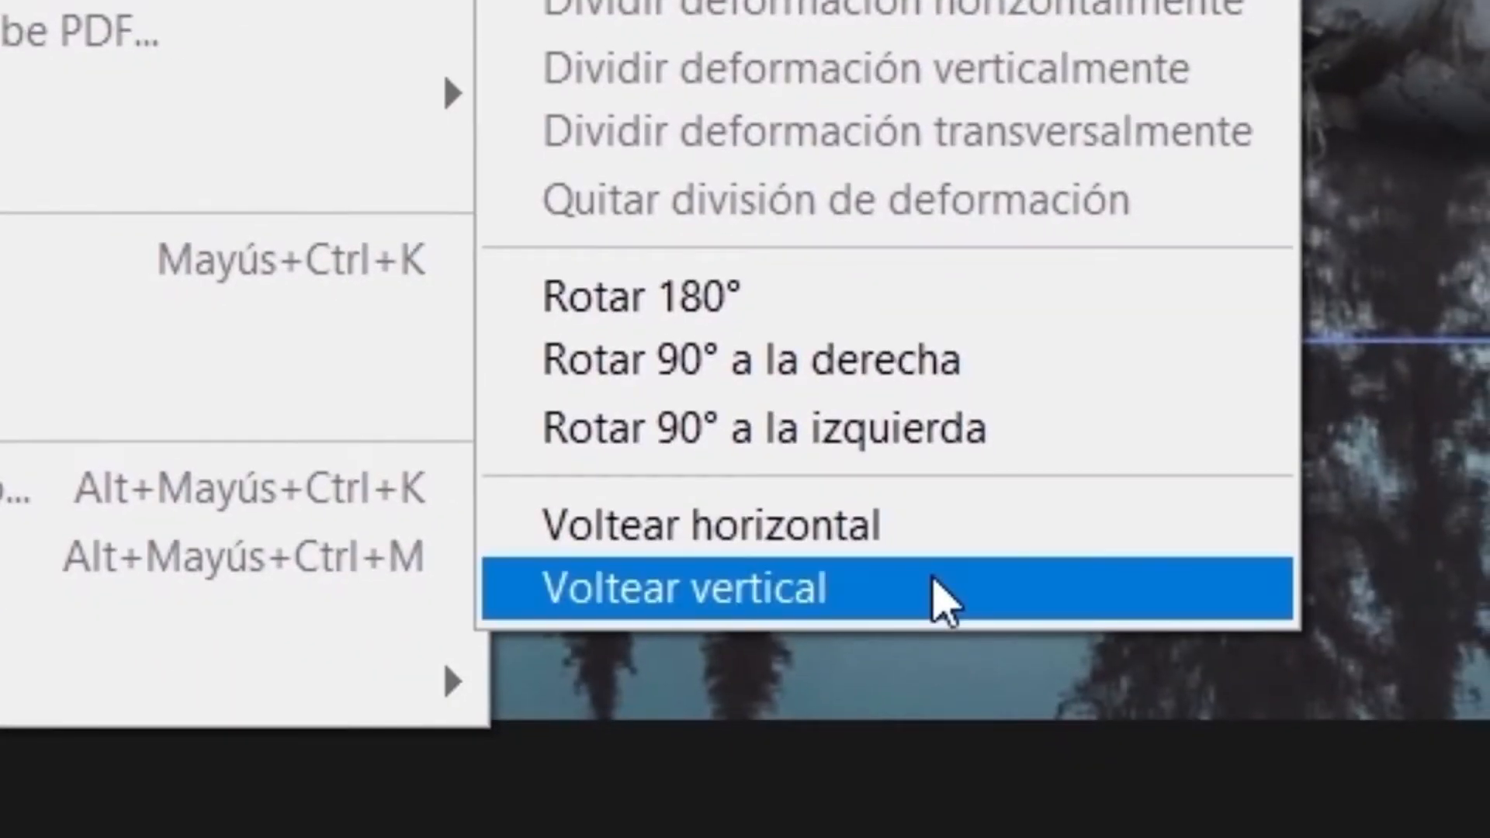
{"action": "left_click", "coordinate": [943, 601]}
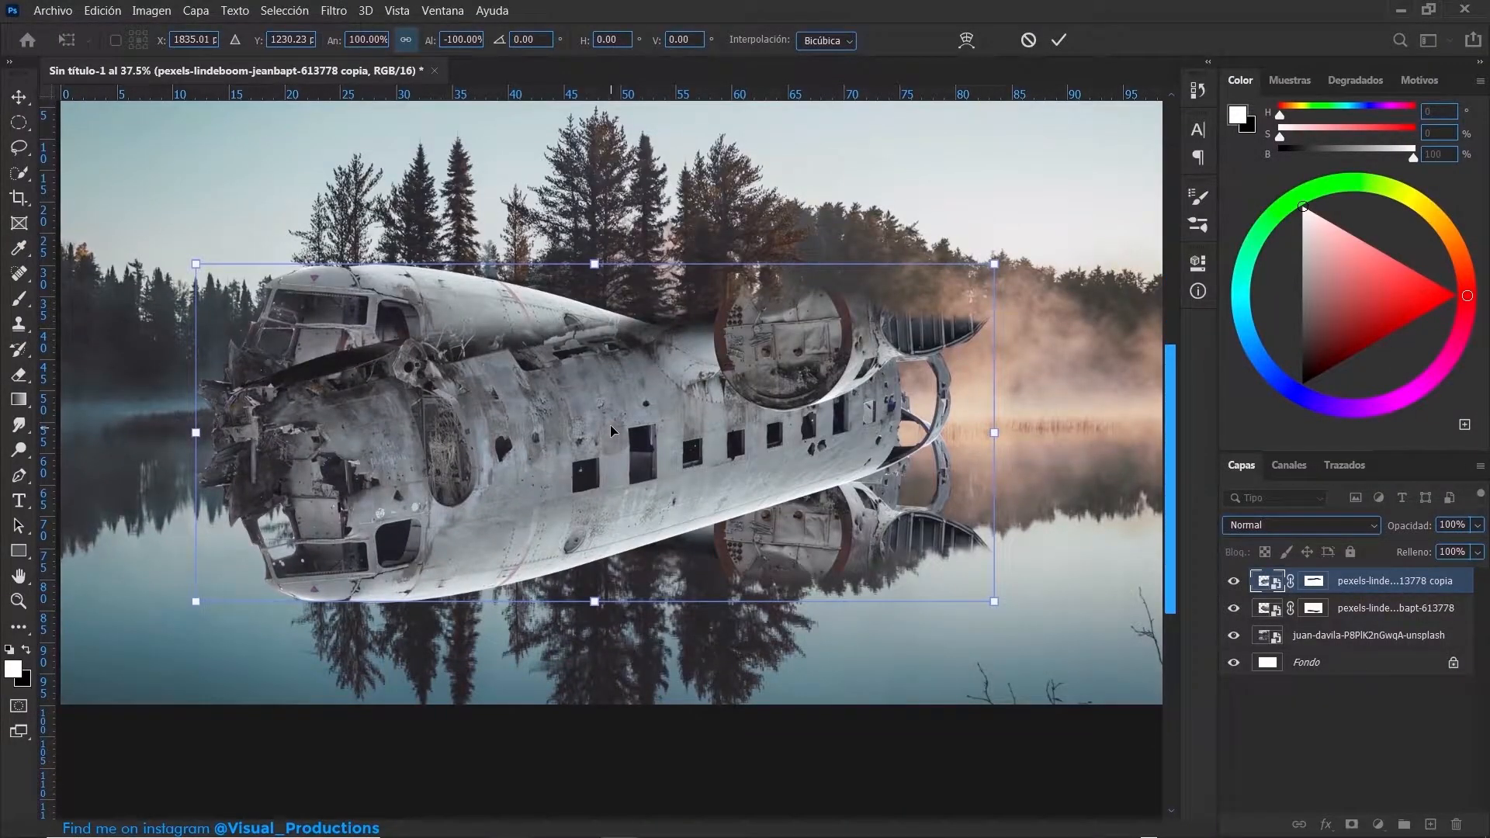
- Align the flipped copy under the plane as its reflection, rotated 3.02°, and stack it beneath the original plane layer
{"action": "left_click_drag", "start_coordinate": [610, 425], "coordinate": [613, 658]}
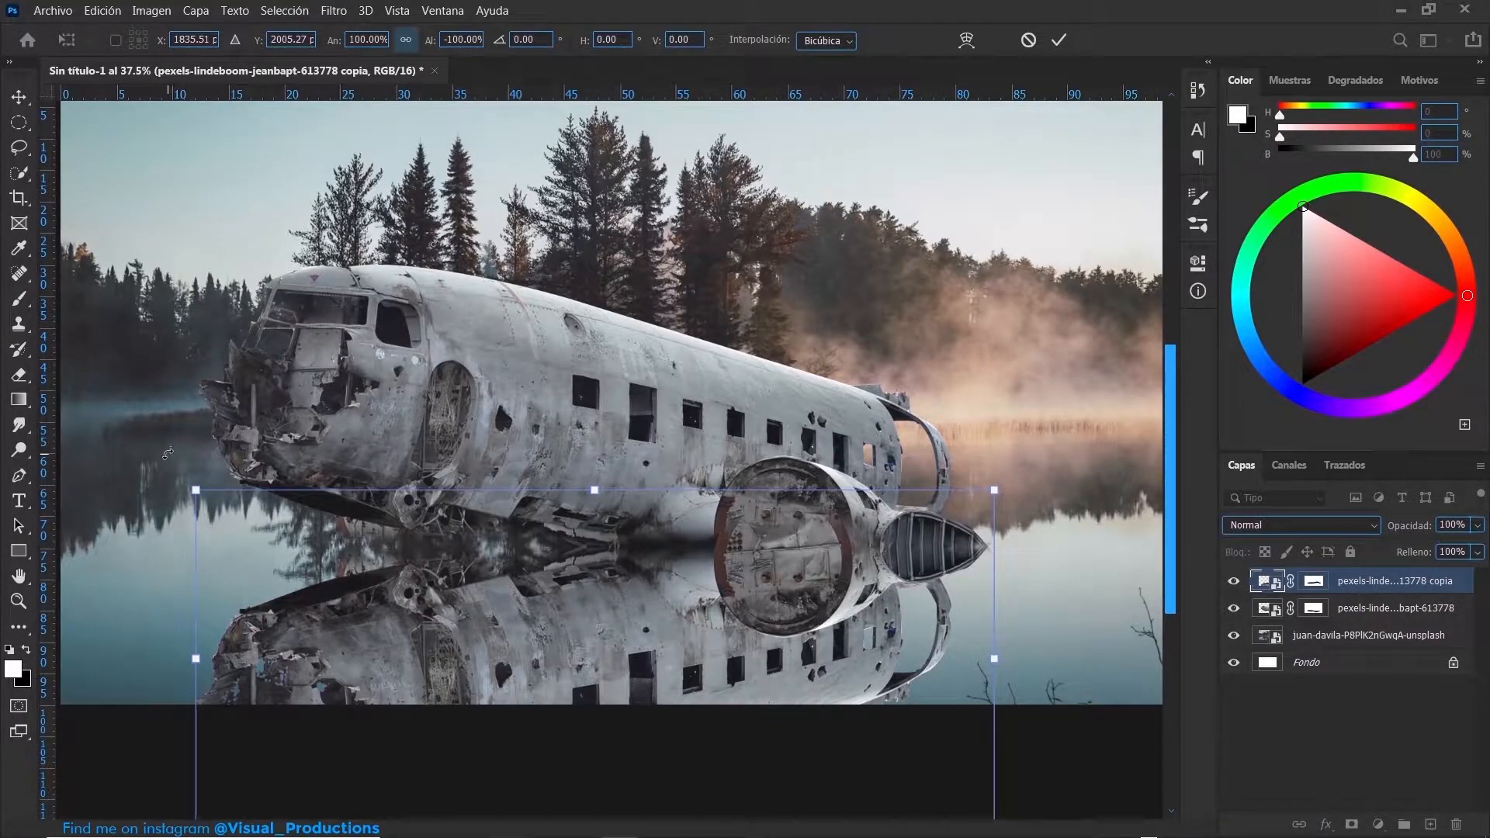
{"action": "left_click_drag", "start_coordinate": [168, 464], "coordinate": [170, 437]}
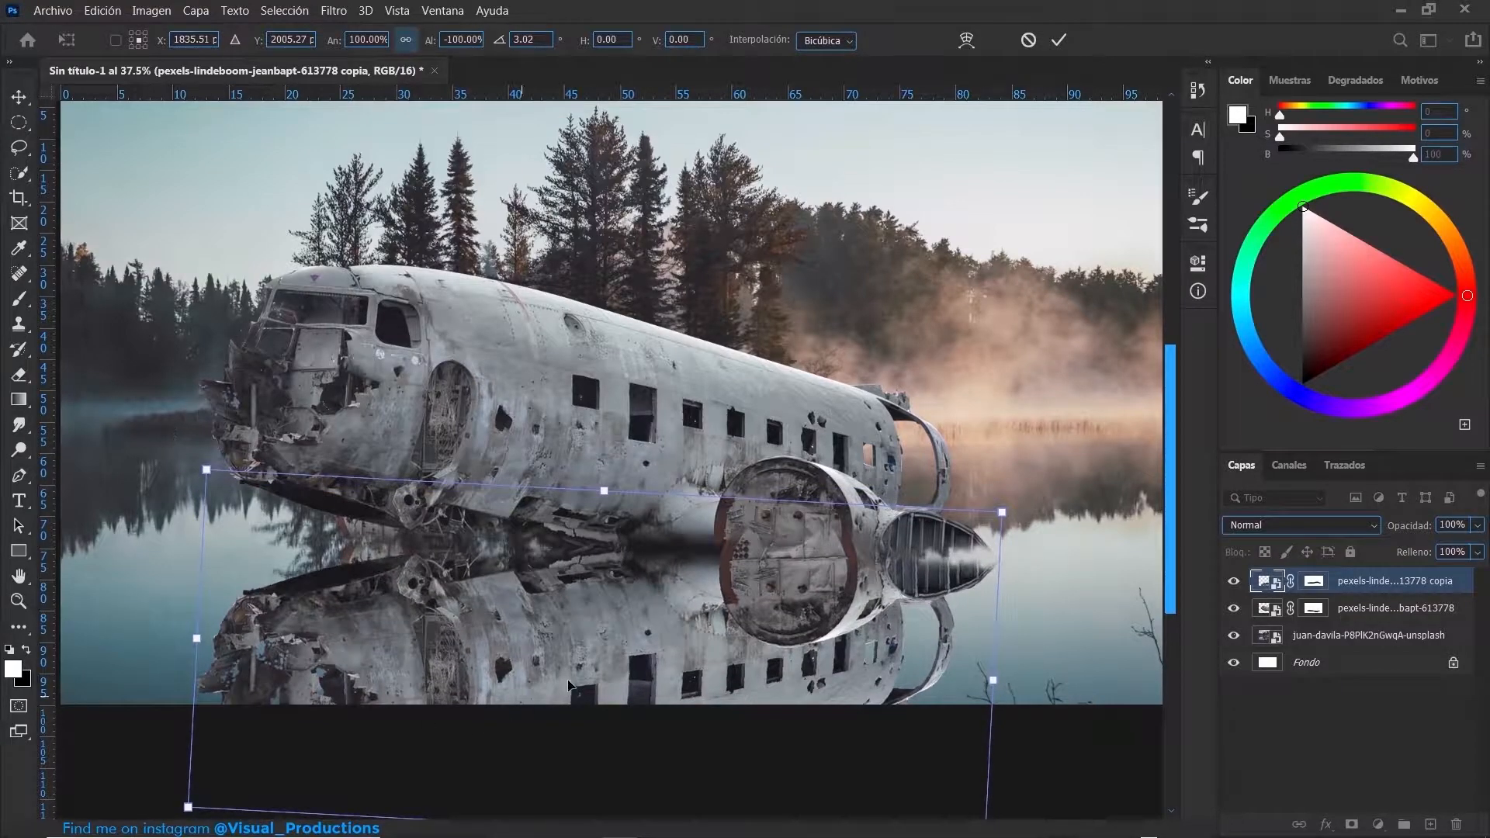
{"action": "left_click_drag", "start_coordinate": [586, 647], "coordinate": [578, 629]}
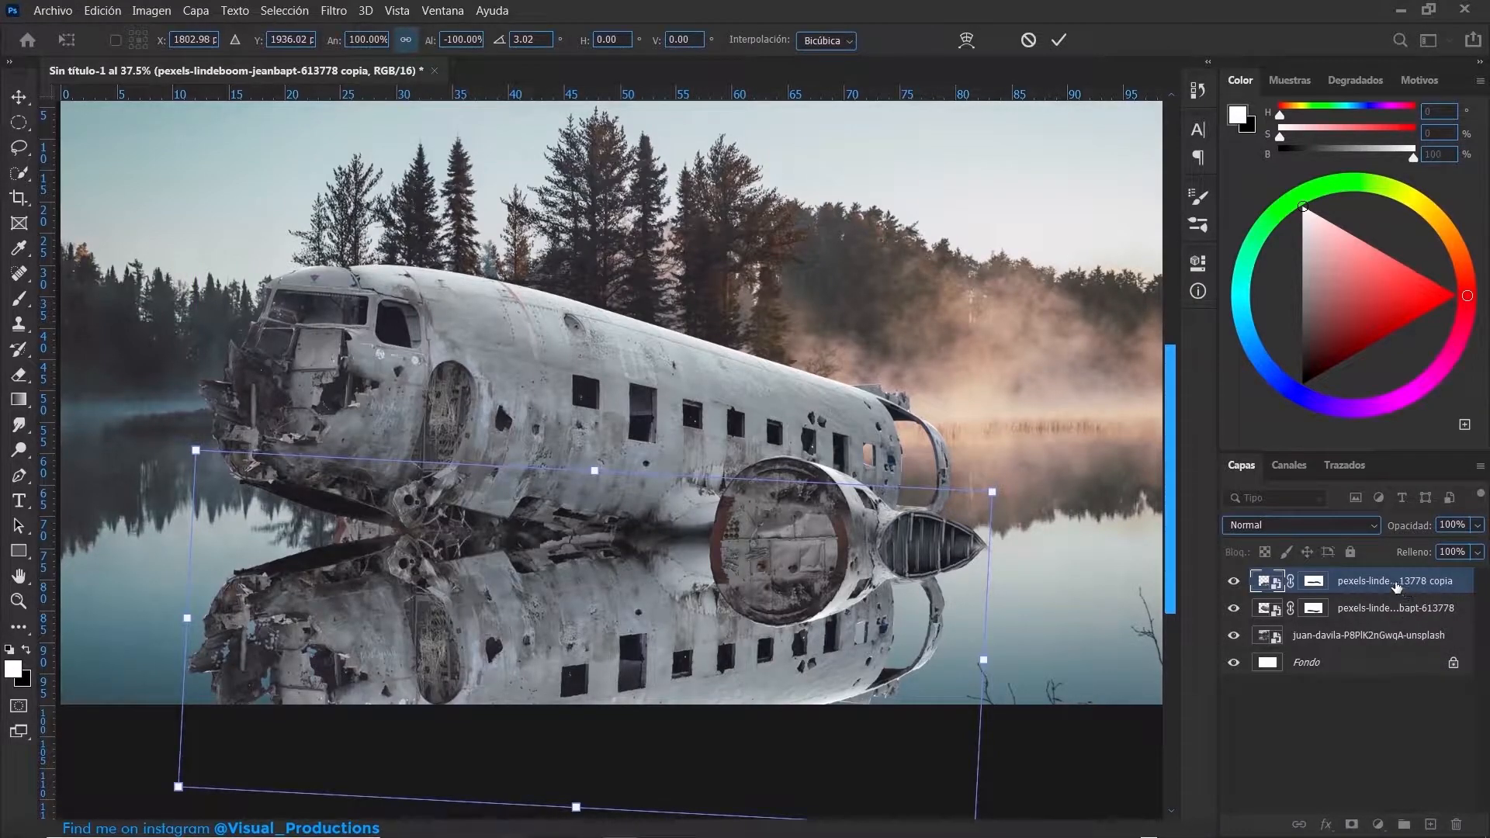
{"action": "key", "text": "Return"}
{"action": "left_click_drag", "start_coordinate": [1394, 587], "coordinate": [1393, 620]}
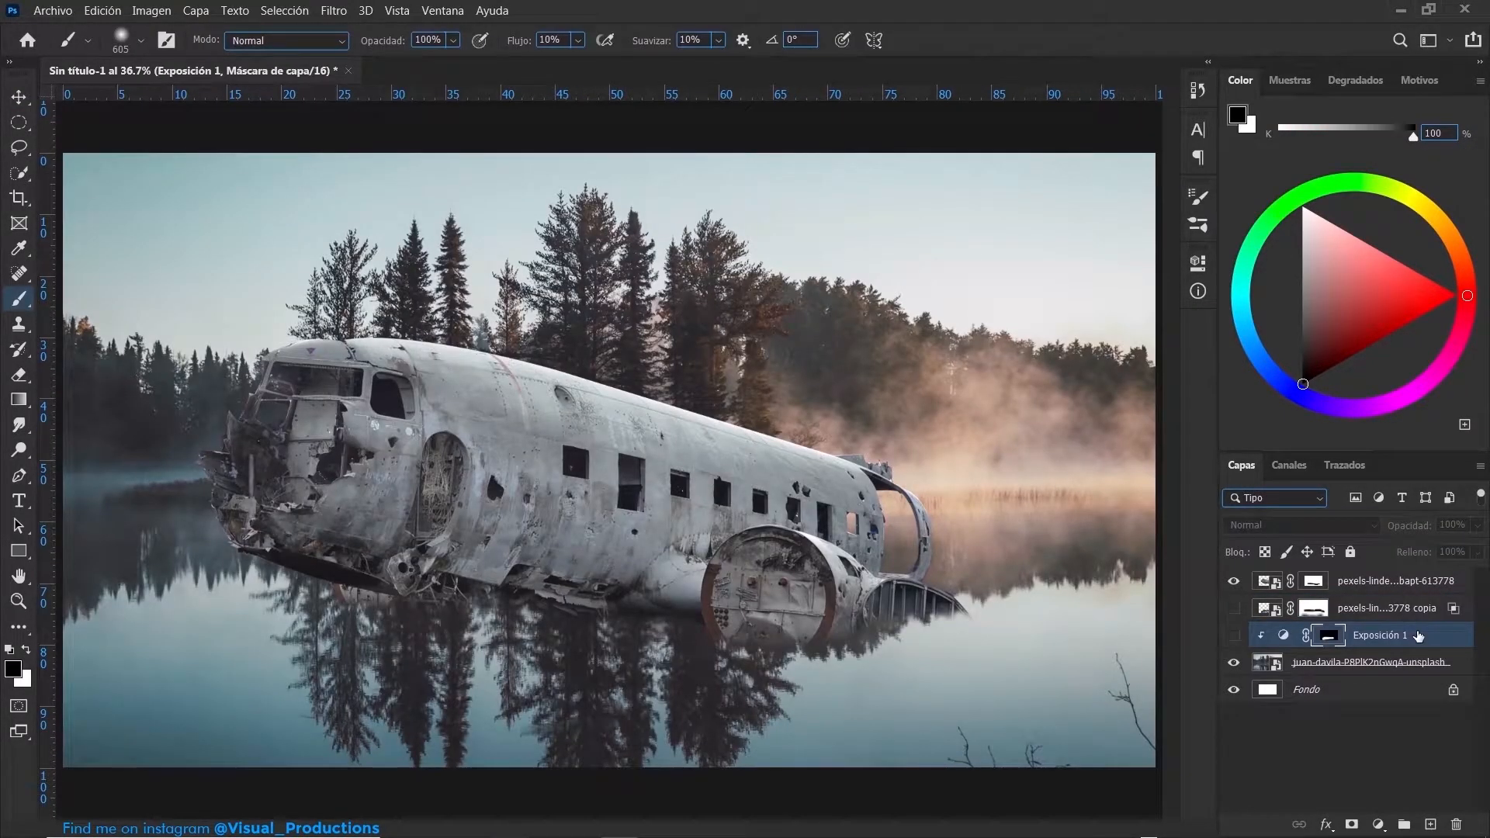
- Hide the plane layer and make a rasterized duplicate of the juan-davila lake photo layer
{"action": "left_click", "coordinate": [1267, 633]}
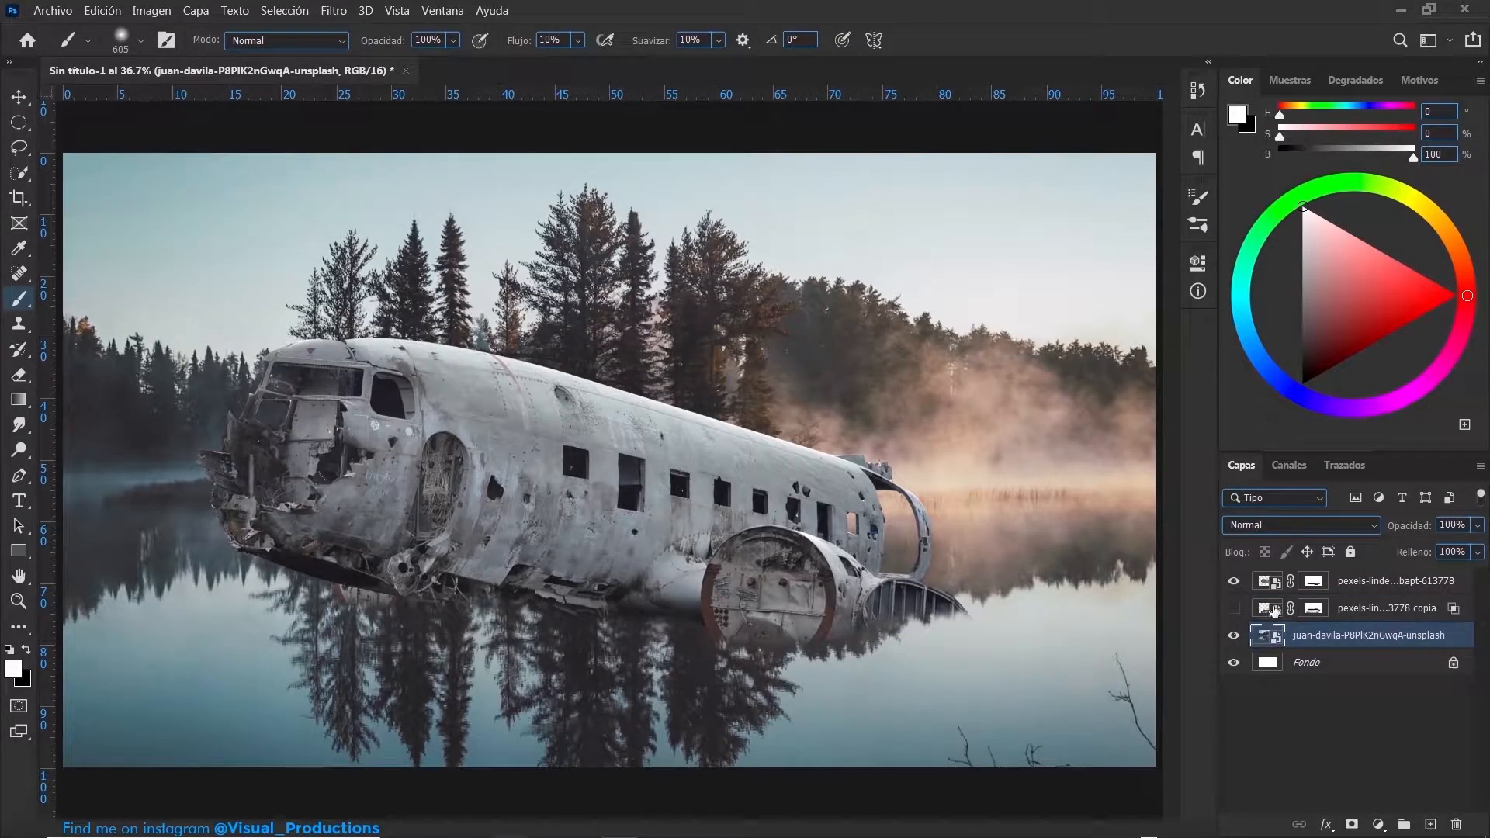
{"action": "left_click", "coordinate": [1233, 583]}
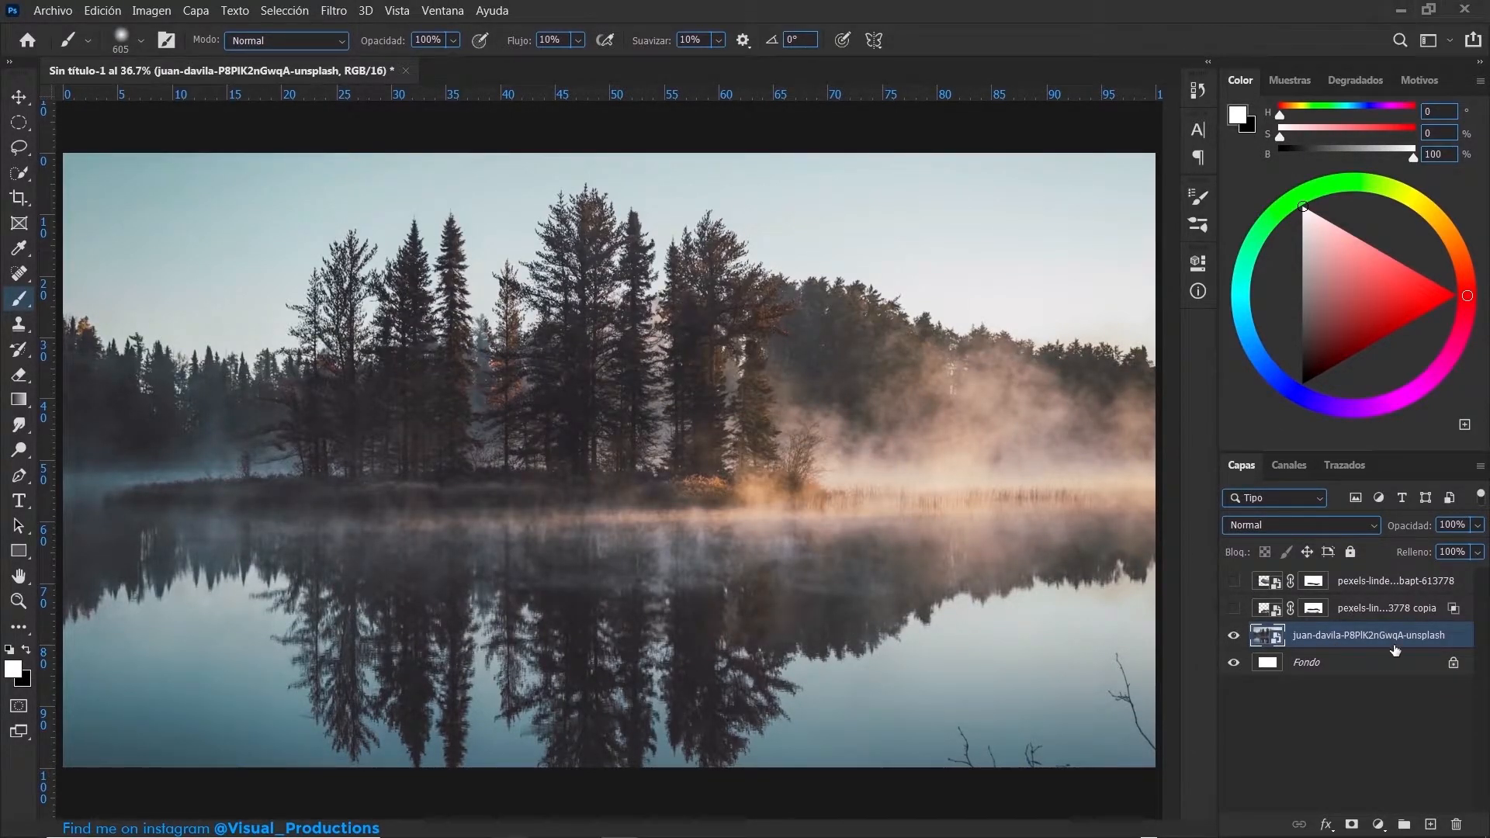
{"action": "key", "text": "ctrl+j"}
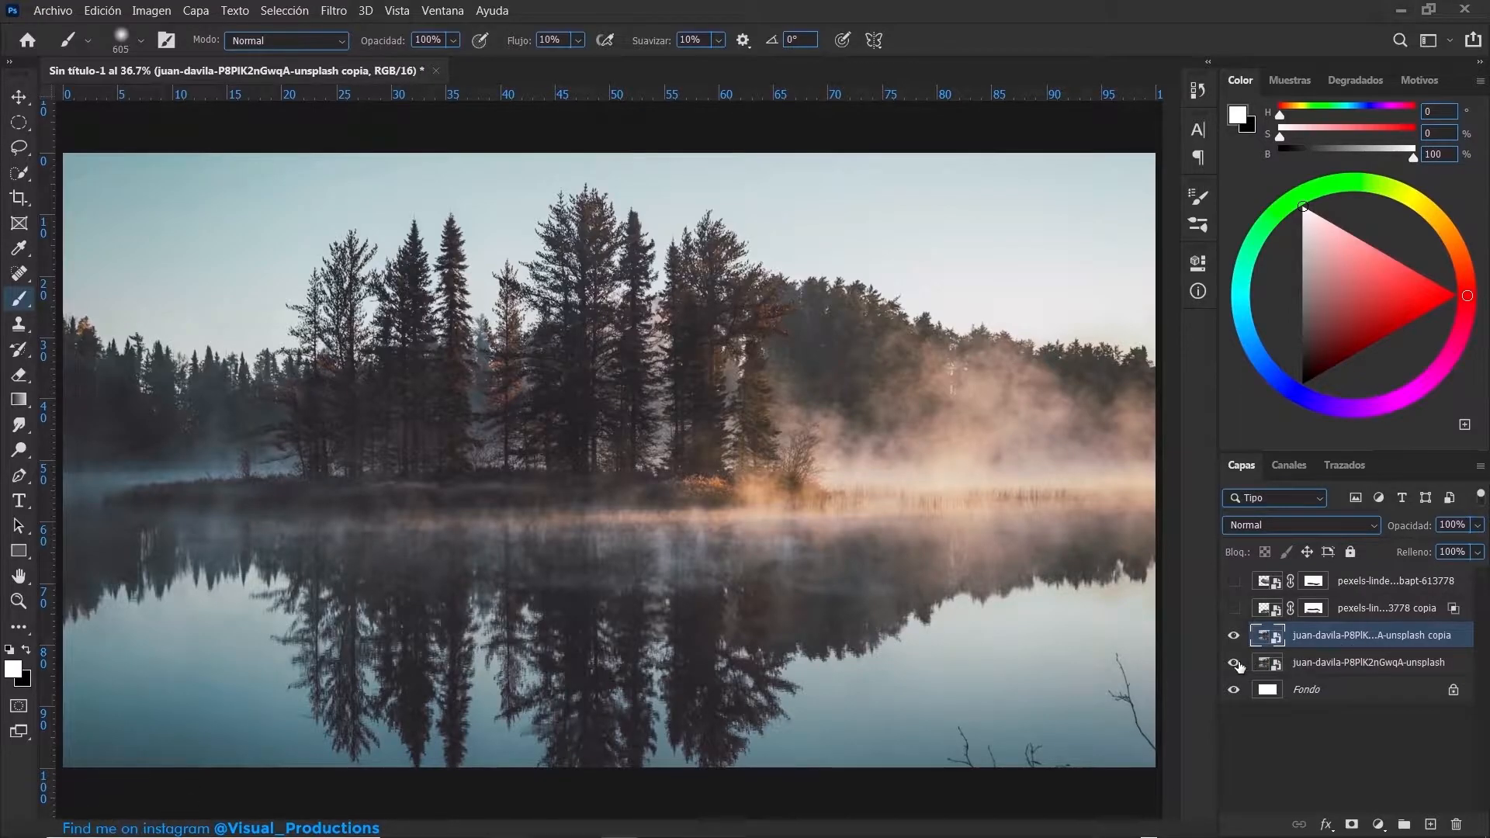
{"action": "right_click", "coordinate": [1422, 633]}
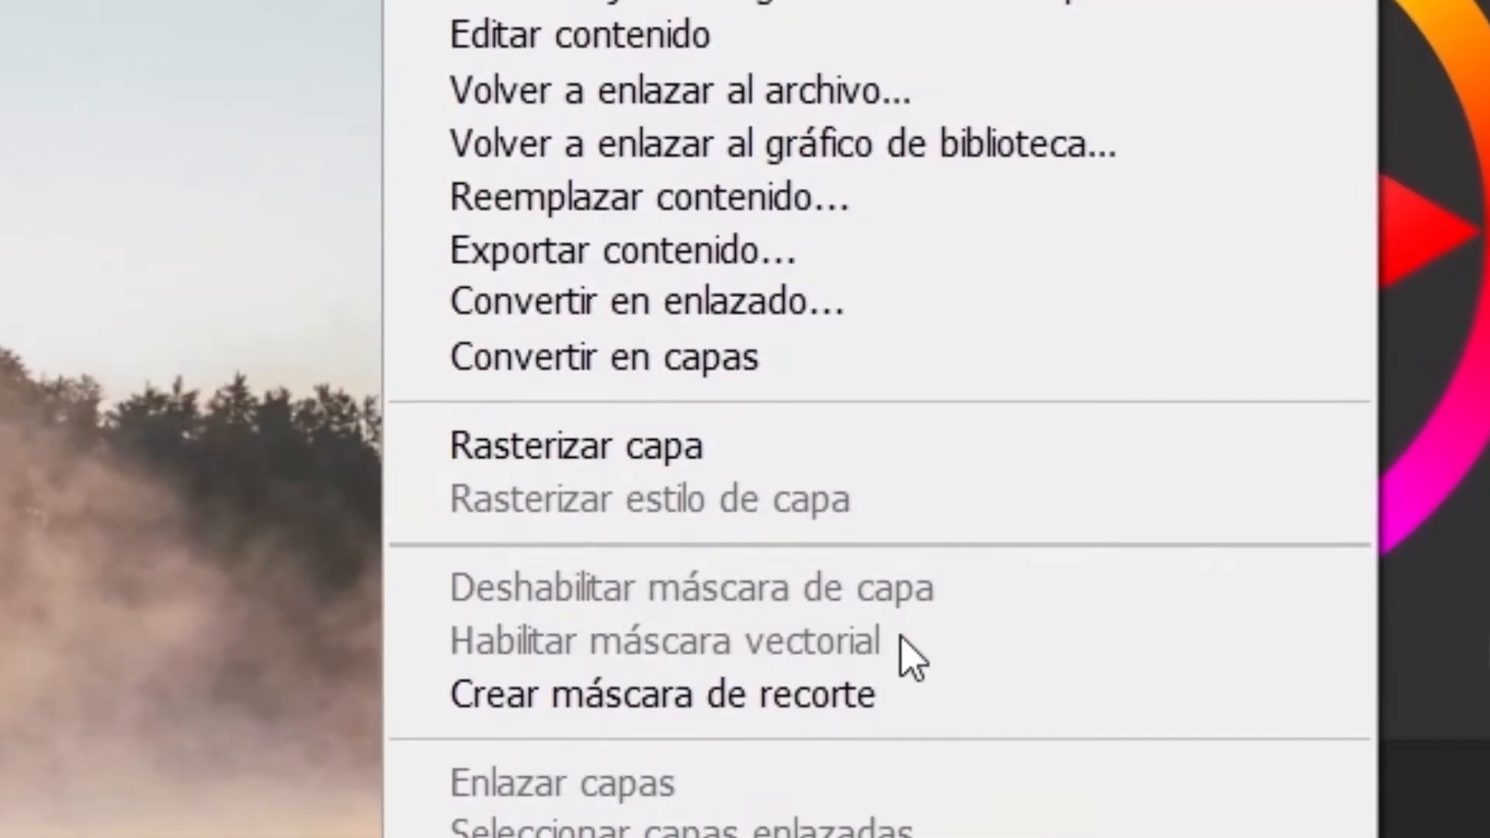
{"action": "left_click", "coordinate": [1265, 360]}
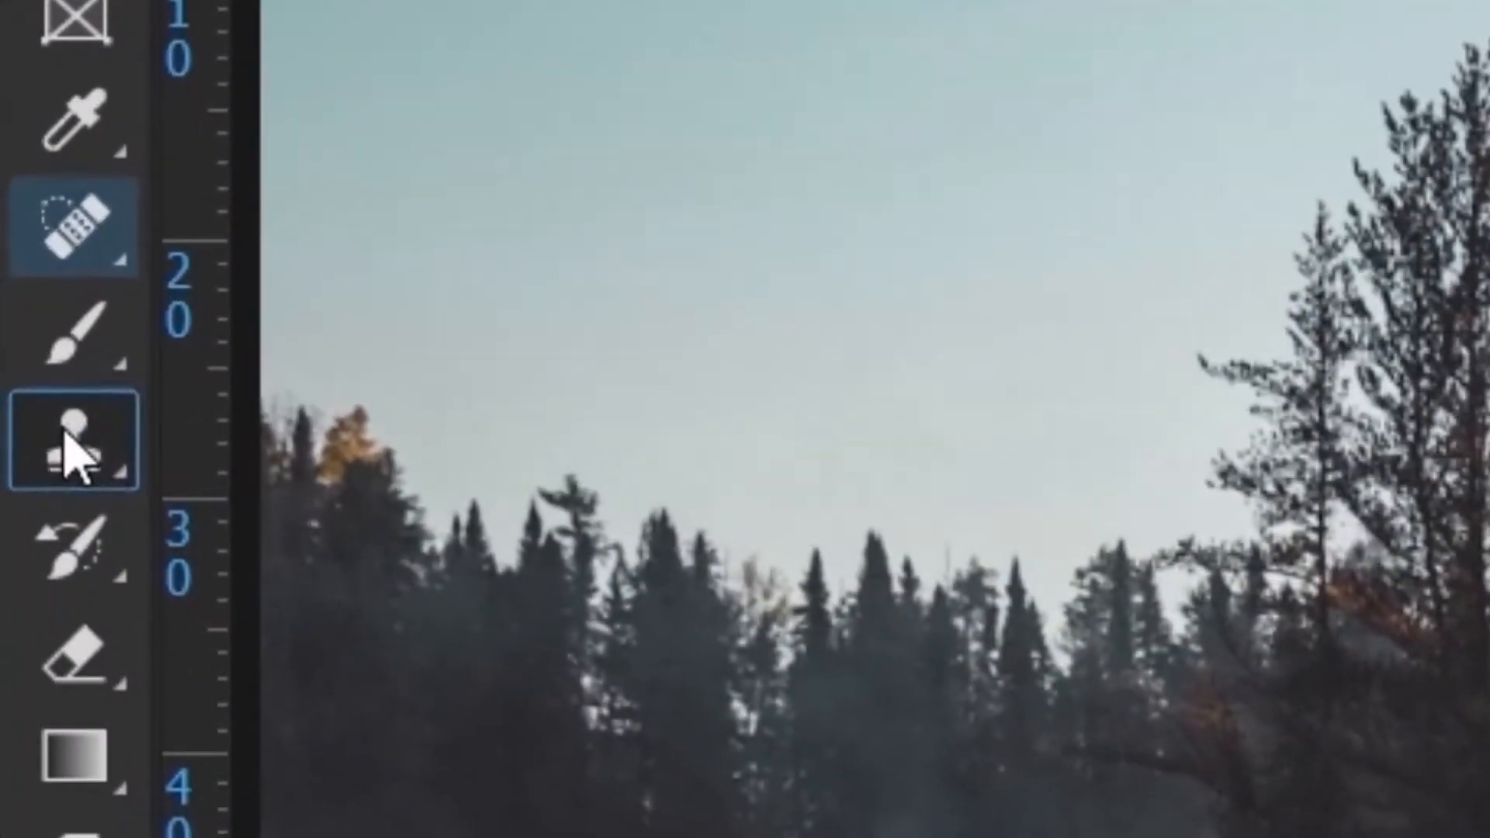
- Remove the long tree reflections from the lower water on the lake copy with the Clone Stamp tool, sampling clear water
{"action": "left_click", "coordinate": [18, 325]}
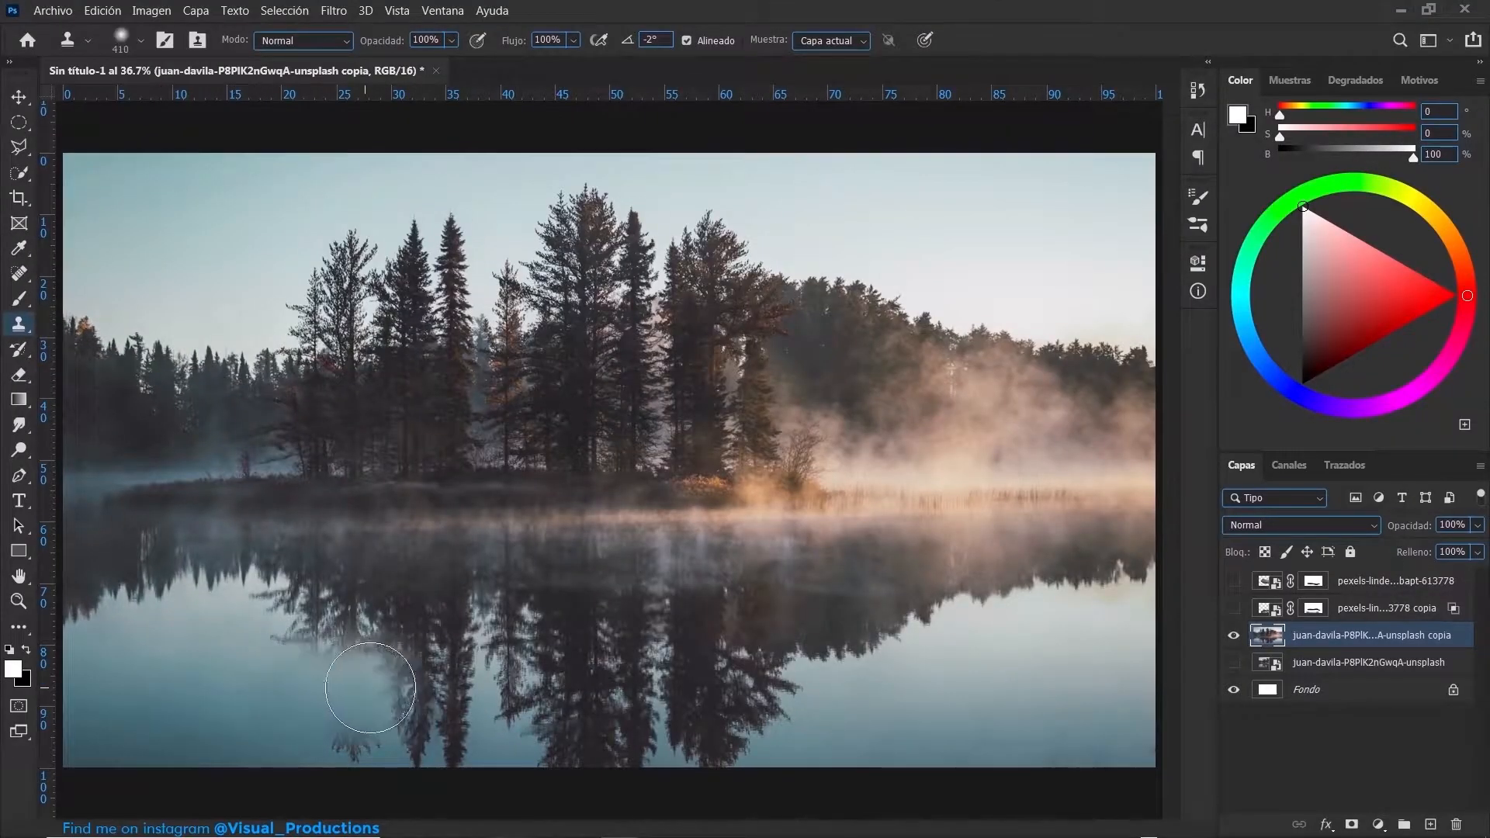
{"action": "left_click_drag", "start_coordinate": [371, 686], "coordinate": [457, 697]}
{"action": "left_click", "coordinate": [883, 691], "text": "alt"}
{"action": "left_click_drag", "start_coordinate": [790, 688], "coordinate": [735, 689]}
{"action": "left_click", "coordinate": [802, 704], "text": "alt"}
{"action": "left_click_drag", "start_coordinate": [388, 684], "coordinate": [536, 705]}
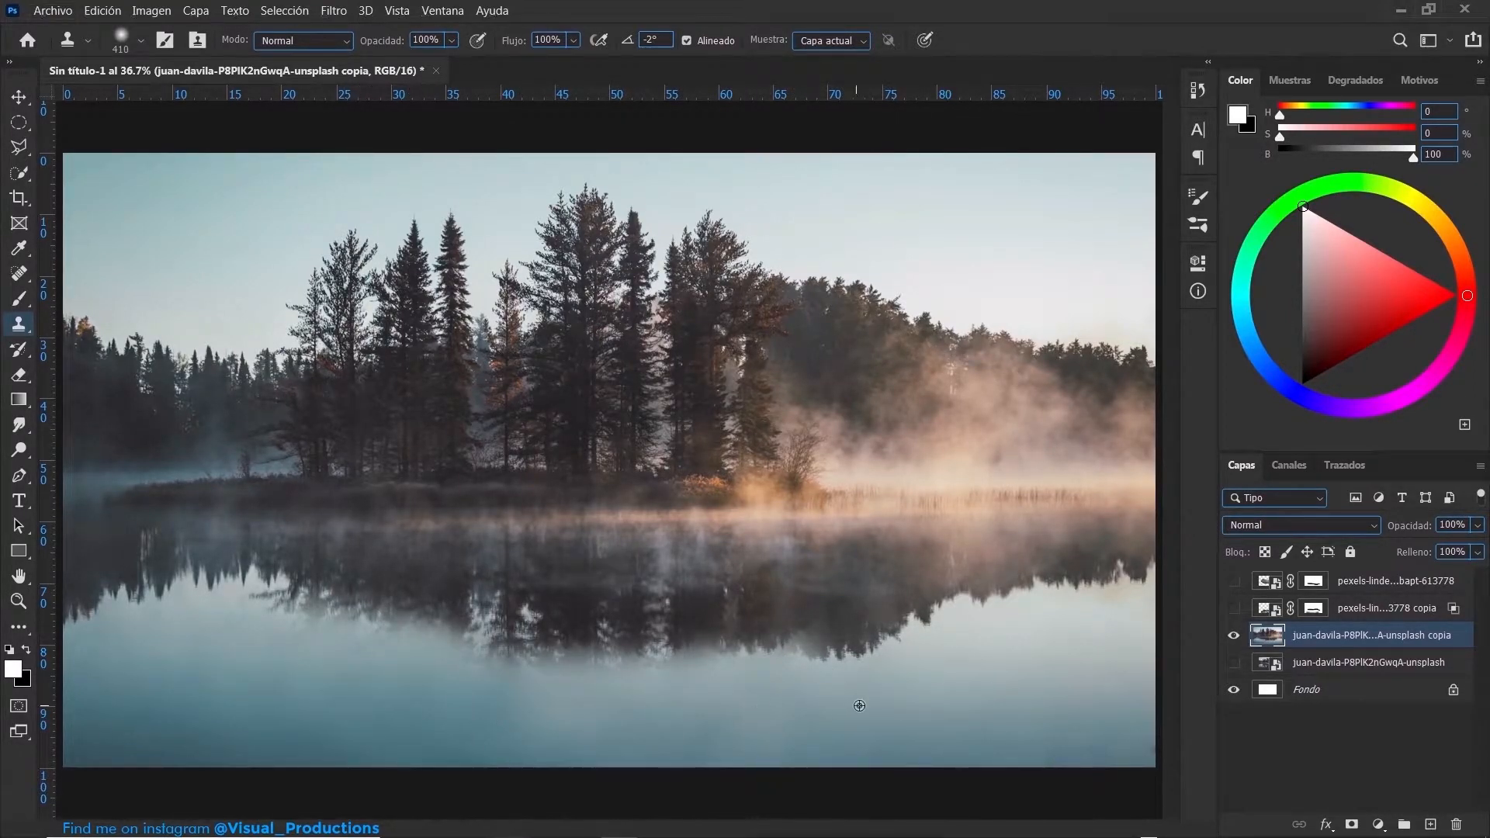
{"action": "left_click", "coordinate": [807, 724], "text": "alt"}
{"action": "mouse_move", "coordinate": [493, 720]}
{"action": "left_mouse_down"}
{"action": "mouse_move", "coordinate": [531, 714]}
{"action": "mouse_move", "coordinate": [305, 698]}
{"action": "left_mouse_up"}
- Convert the retouched lake copy into a smart object and make the plane and reflection layers visible again
{"action": "key", "text": "v"}
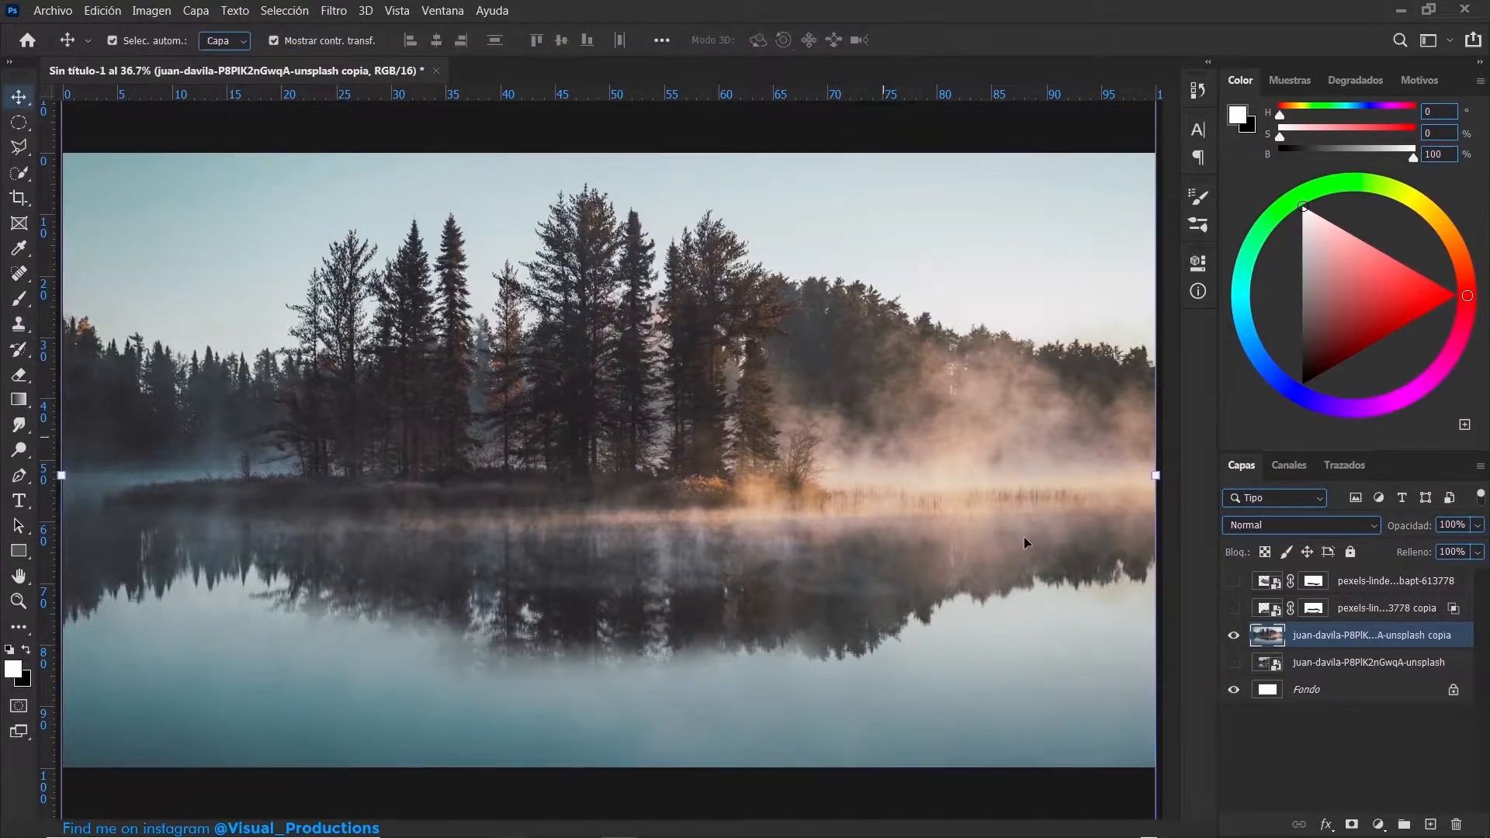
{"action": "right_click", "coordinate": [1311, 637]}
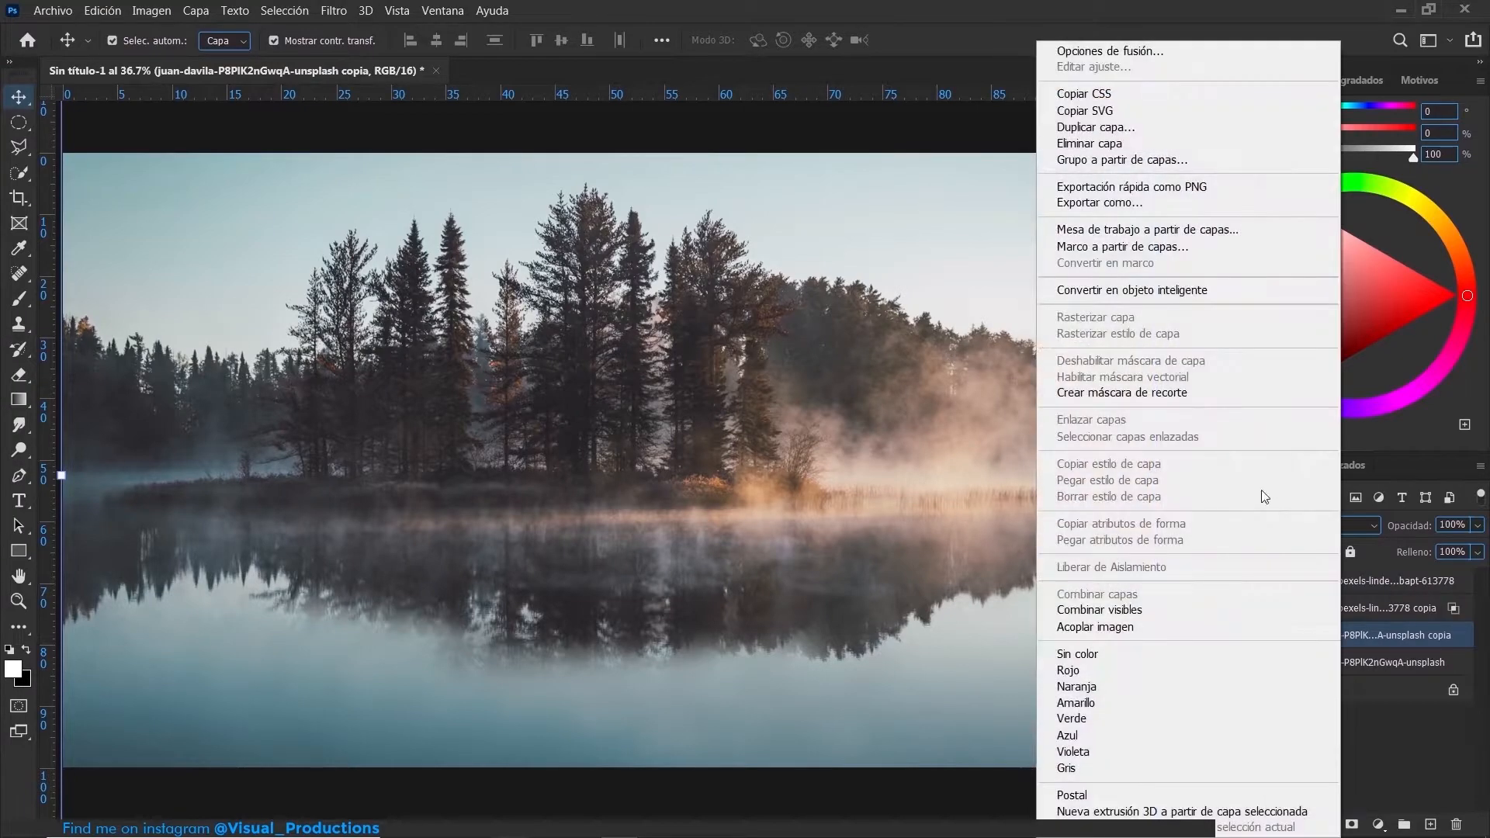
{"action": "left_click", "coordinate": [1164, 288]}
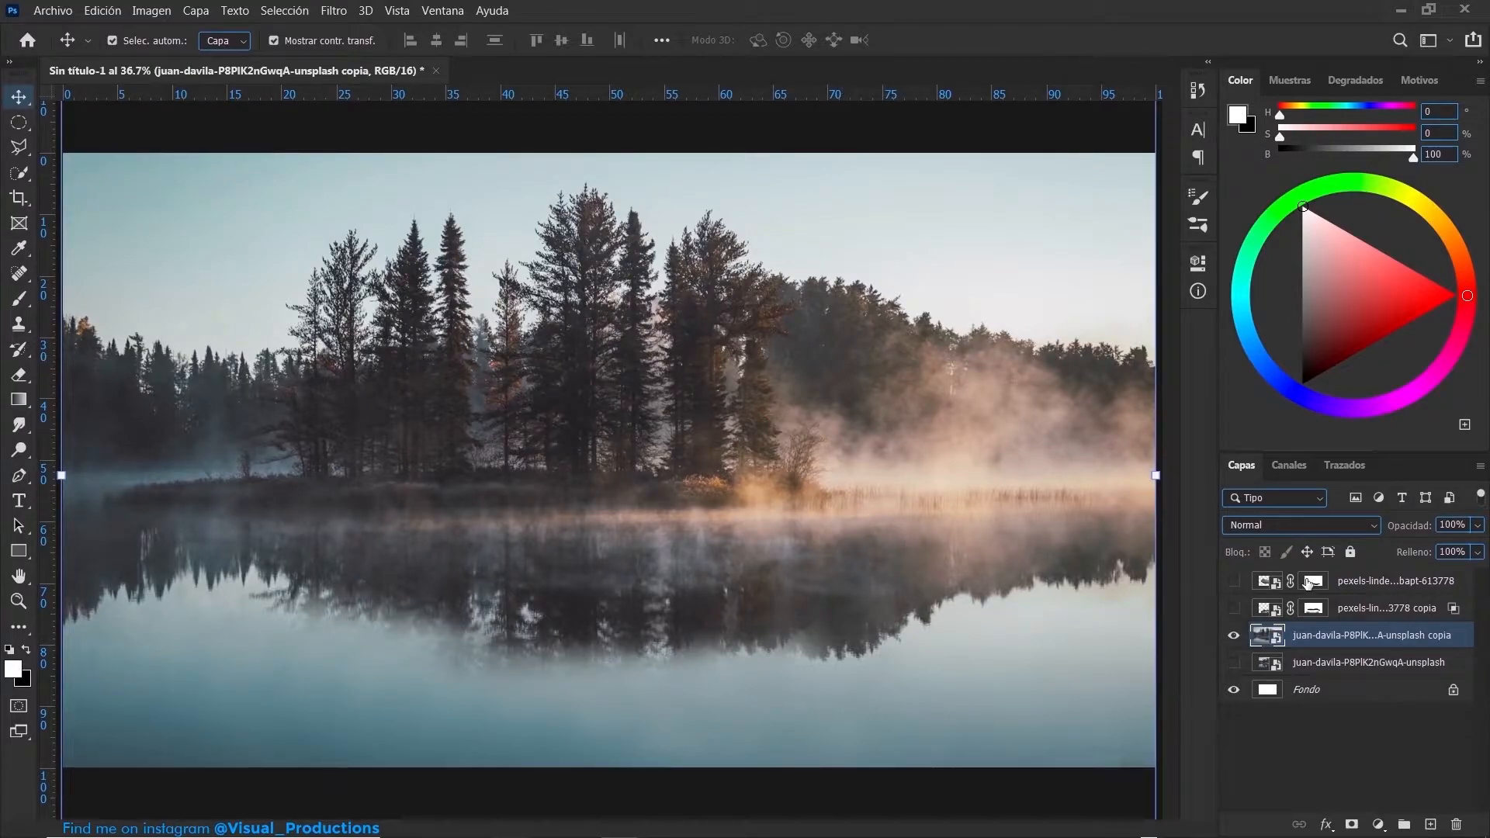
{"action": "left_click", "coordinate": [1232, 610]}
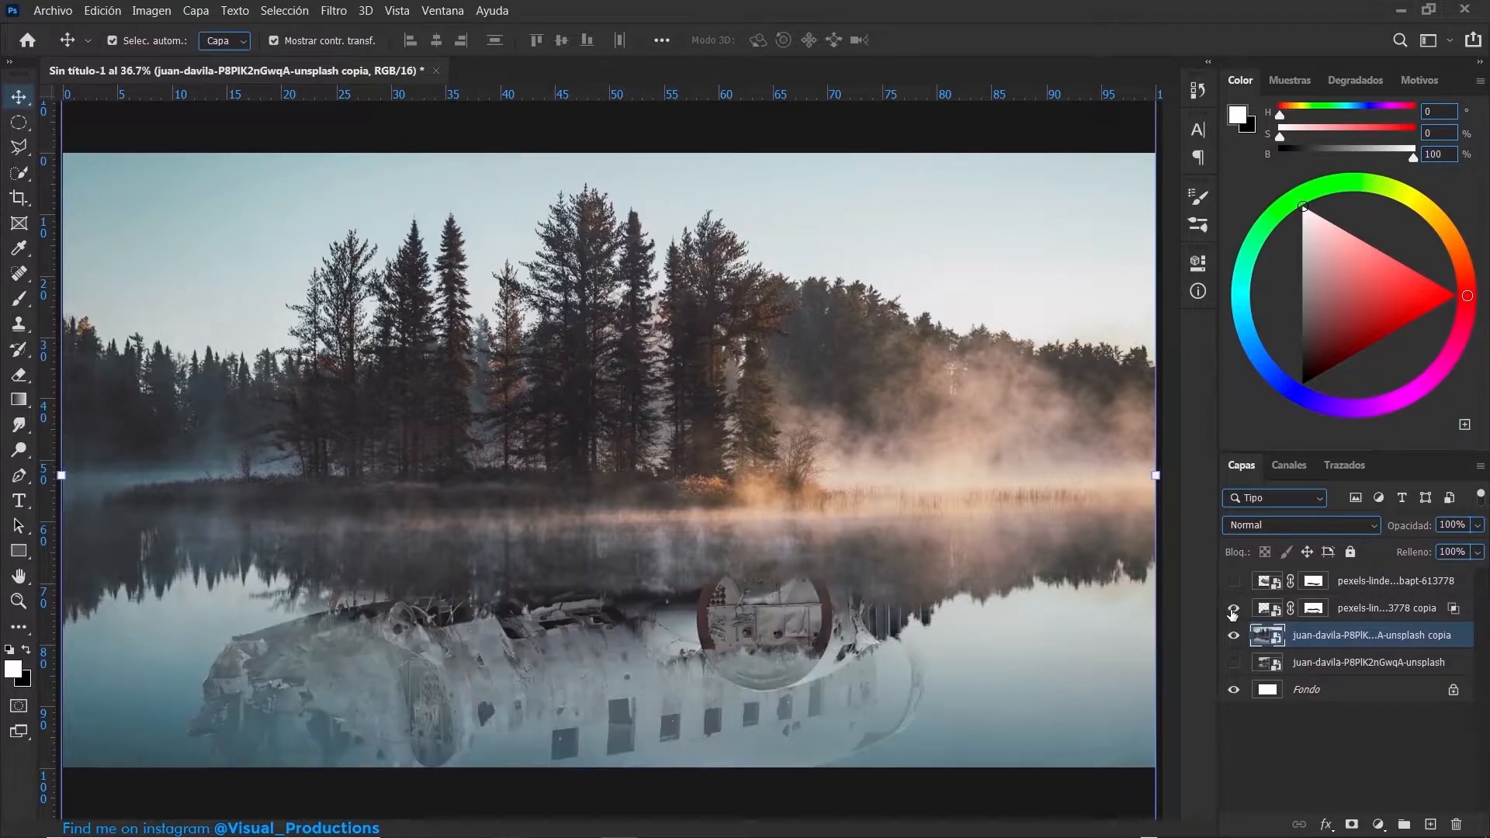
{"action": "left_click", "coordinate": [1234, 582]}
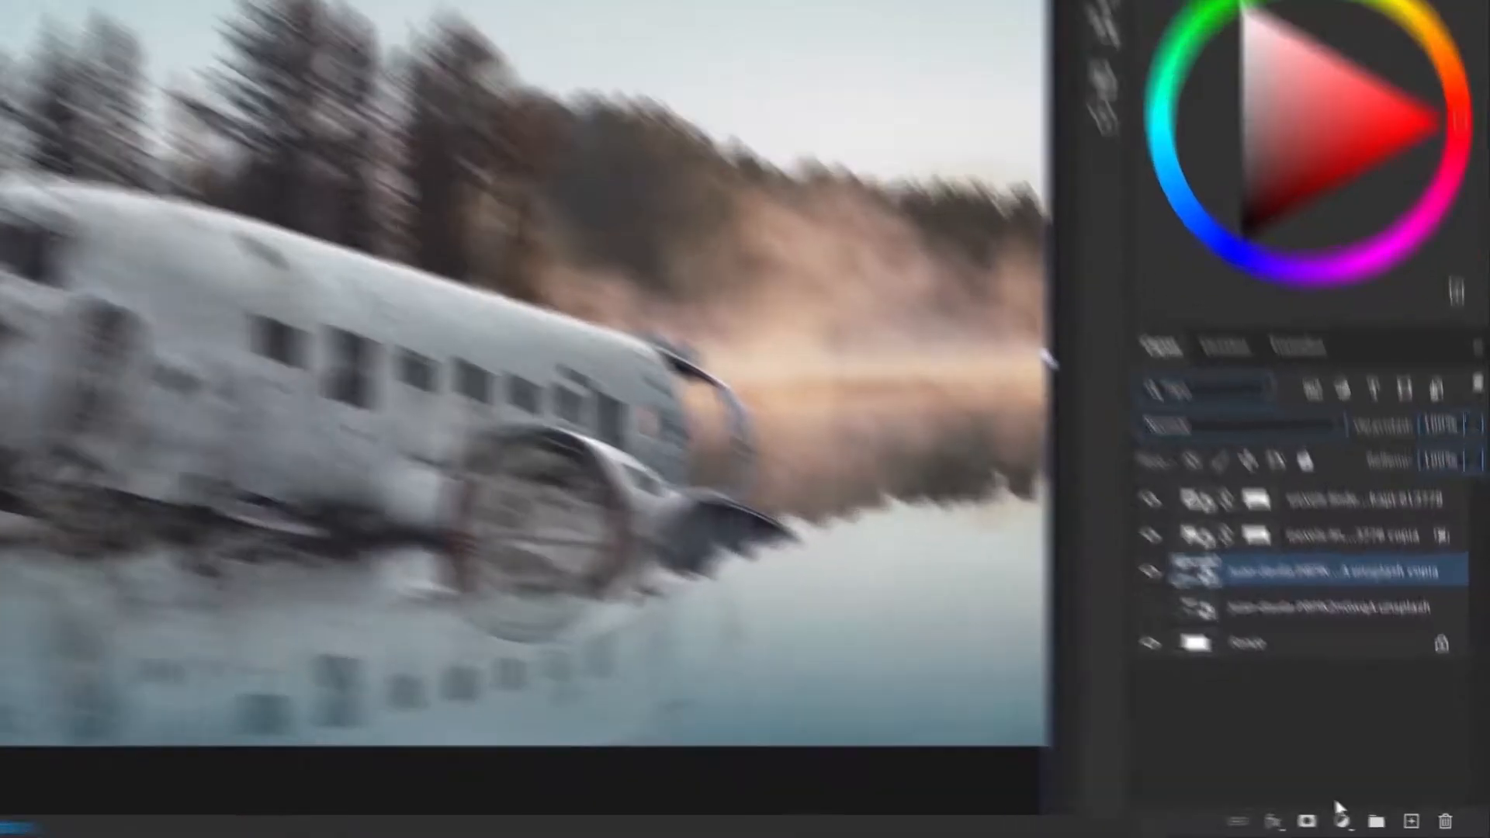
- Add a darkening Exposure adjustment clipped to the lake copy and invert its mask to black
{"action": "left_click", "coordinate": [1378, 824]}
{"action": "left_click", "coordinate": [1434, 596]}
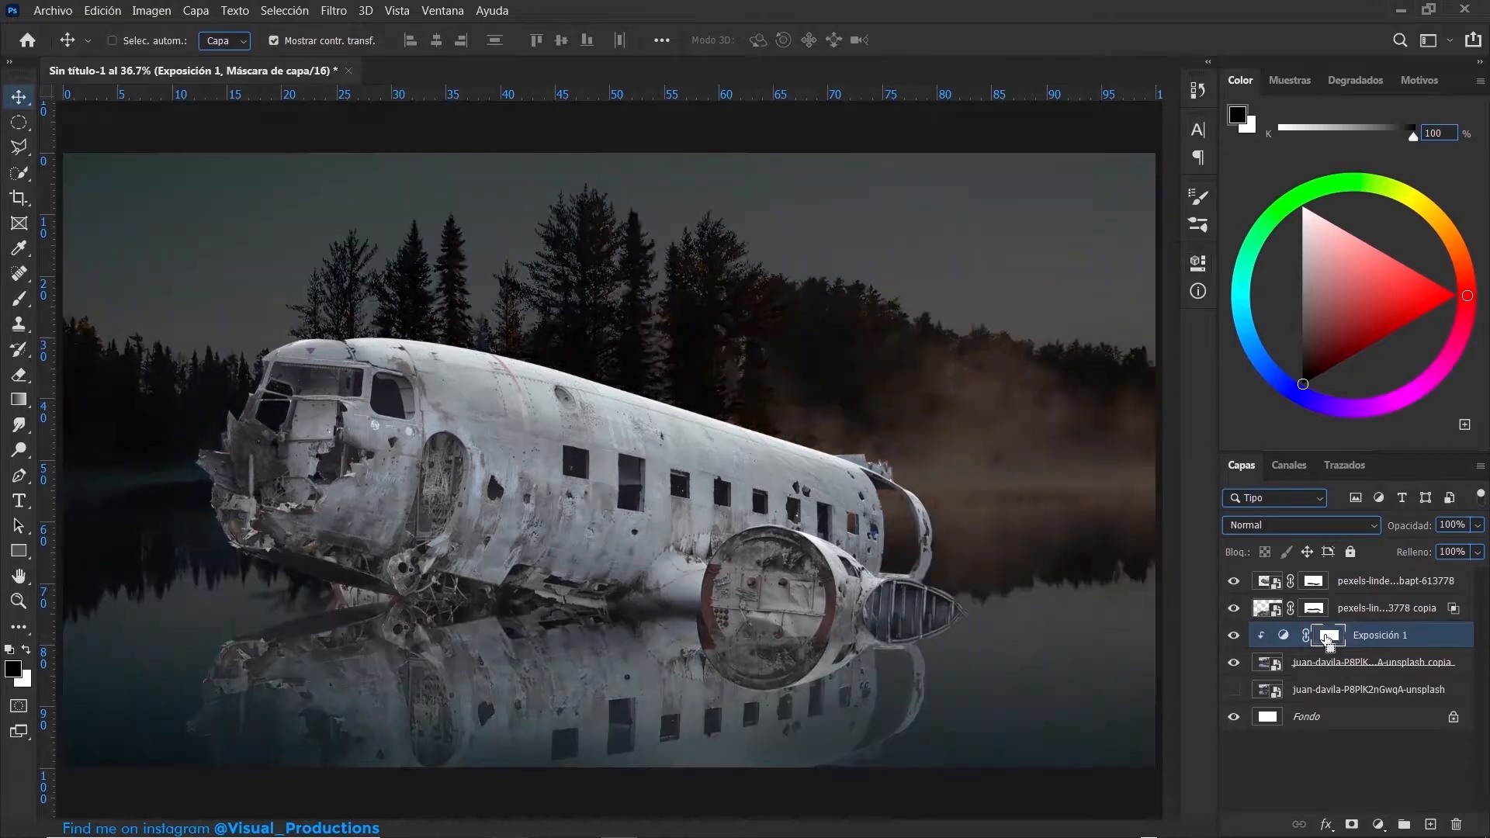
{"action": "key", "text": "ctrl+i"}
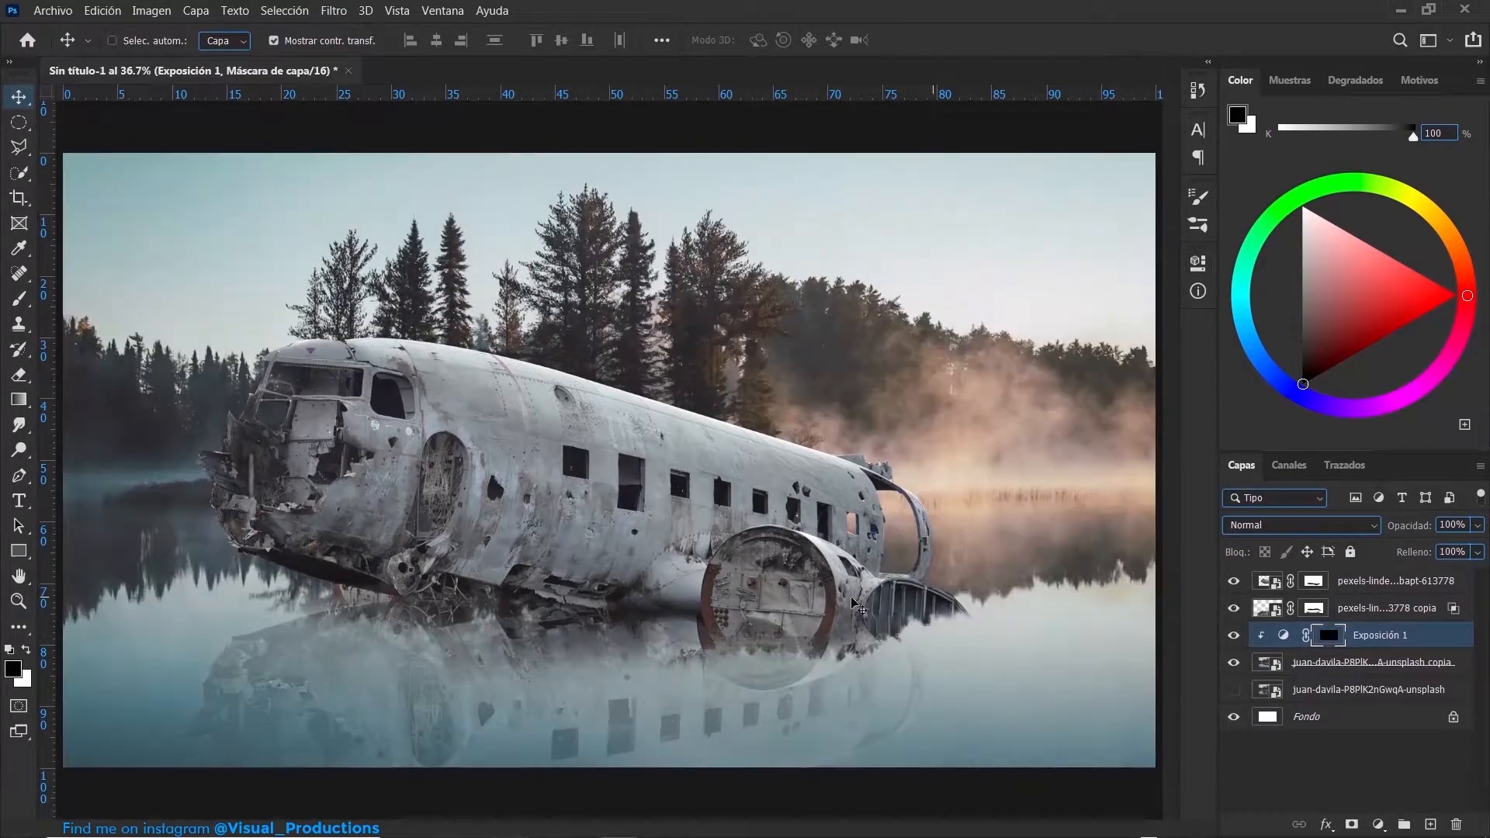
- Paint a dark shadow on the water beneath the plane in the Exposure 1 mask, refining its edges with white and black
{"action": "key", "text": "b"}
{"action": "mouse_move", "coordinate": [446, 588]}
{"action": "left_mouse_down"}
{"action": "mouse_move", "coordinate": [367, 621]}
{"action": "mouse_move", "coordinate": [657, 585]}
{"action": "mouse_move", "coordinate": [571, 623]}
{"action": "mouse_move", "coordinate": [738, 605]}
{"action": "mouse_move", "coordinate": [757, 633]}
{"action": "mouse_move", "coordinate": [772, 613]}
{"action": "mouse_move", "coordinate": [791, 630]}
{"action": "mouse_move", "coordinate": [778, 674]}
{"action": "left_mouse_up"}
{"action": "key", "text": "x"}
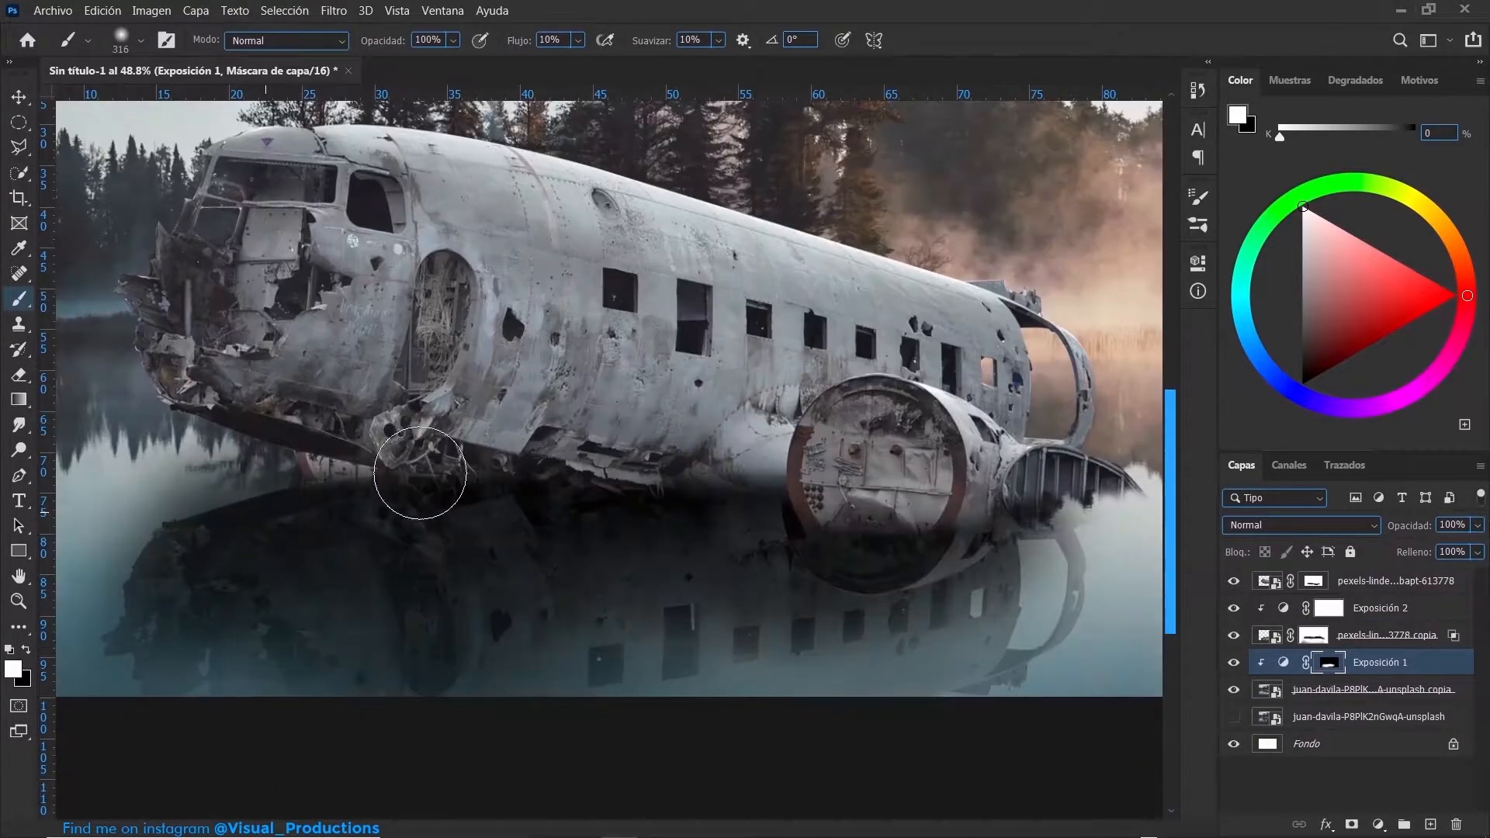
{"action": "left_click_drag", "start_coordinate": [332, 482], "coordinate": [306, 483]}
{"action": "mouse_move", "coordinate": [210, 475]}
{"action": "left_mouse_down"}
{"action": "mouse_move", "coordinate": [313, 432]}
{"action": "mouse_move", "coordinate": [212, 473]}
{"action": "left_mouse_up"}
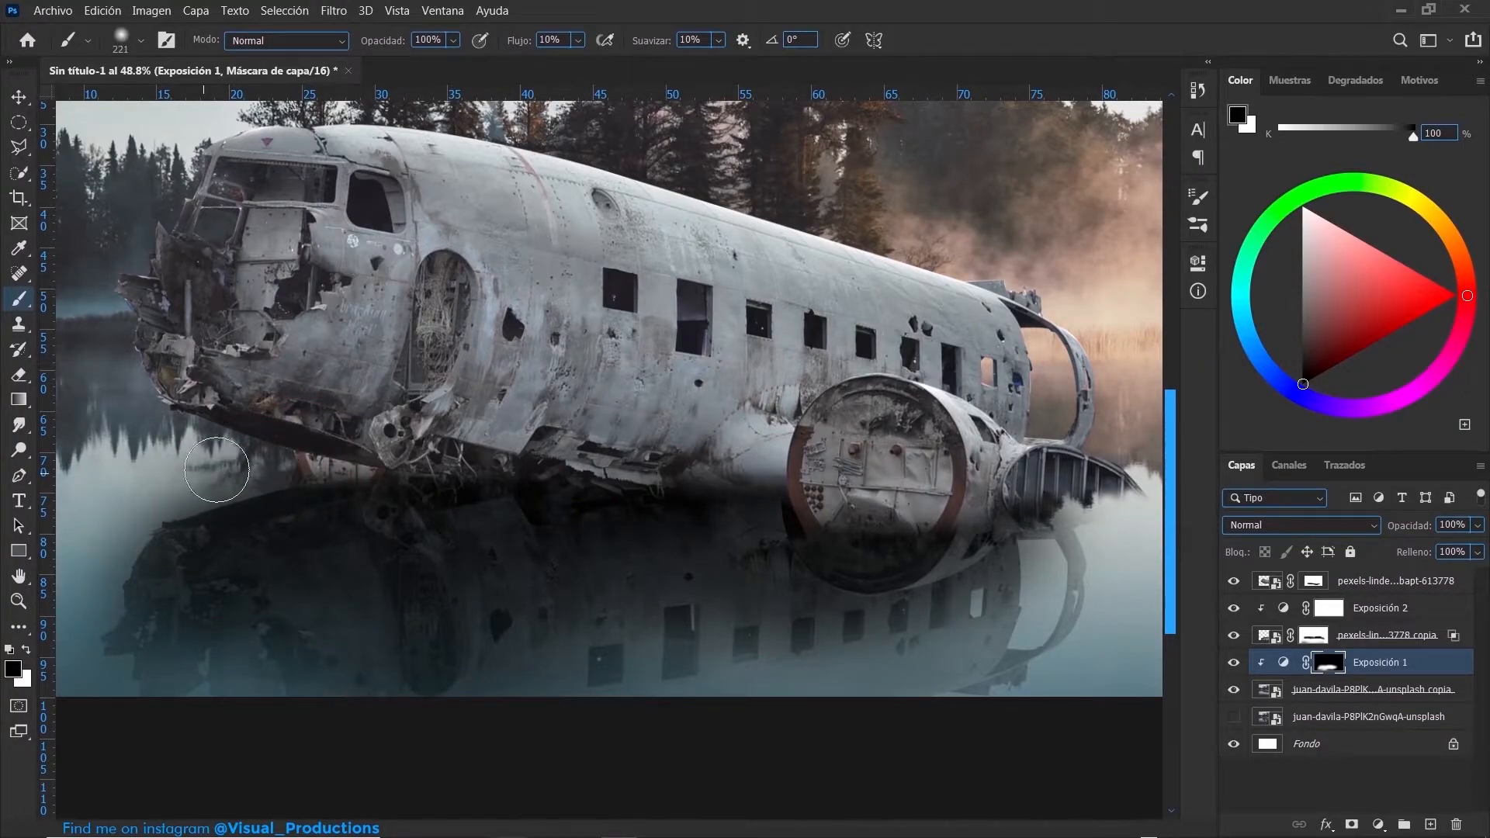
{"action": "left_click_drag", "start_coordinate": [106, 573], "coordinate": [171, 571]}
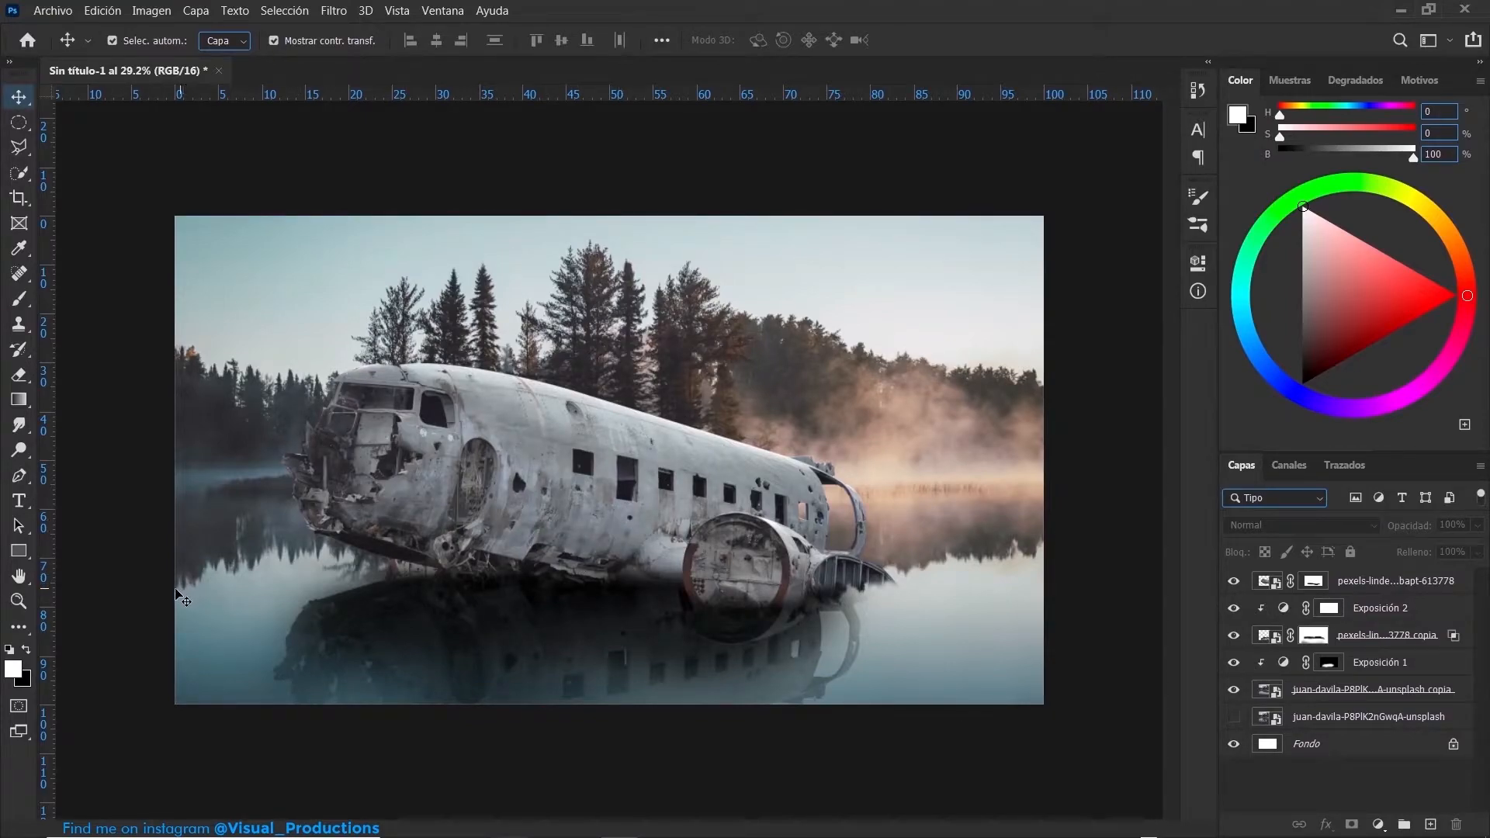
- Convert the flipped plane reflection layer, including its mask, into a smart object
{"action": "scroll", "coordinate": [180, 598], "scroll_direction": "up", "scroll_amount": 4}
{"action": "scroll", "coordinate": [180, 589], "scroll_direction": "down", "scroll_amount": 3}
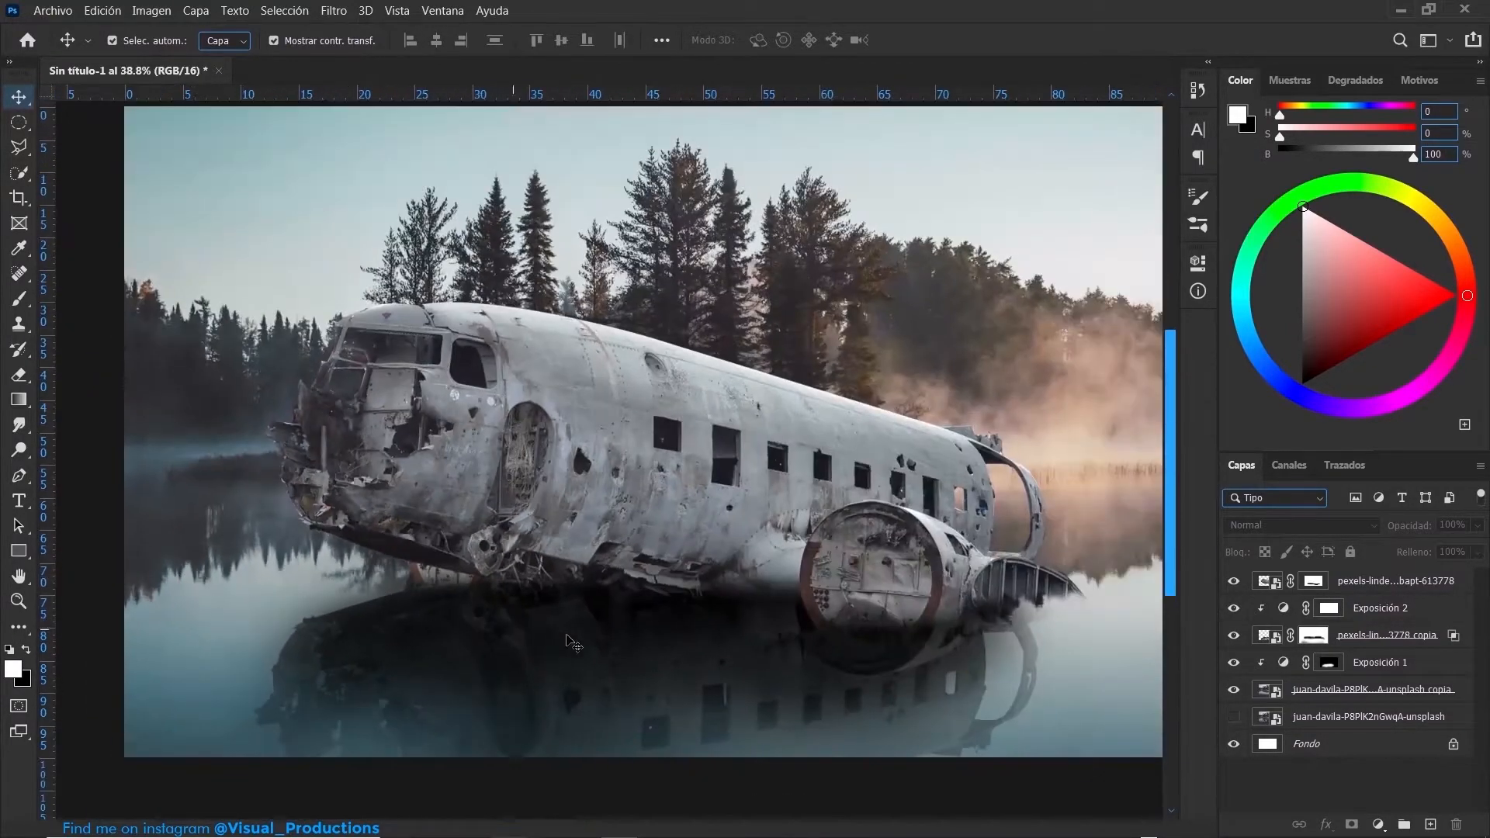
{"action": "left_click", "coordinate": [1396, 620]}
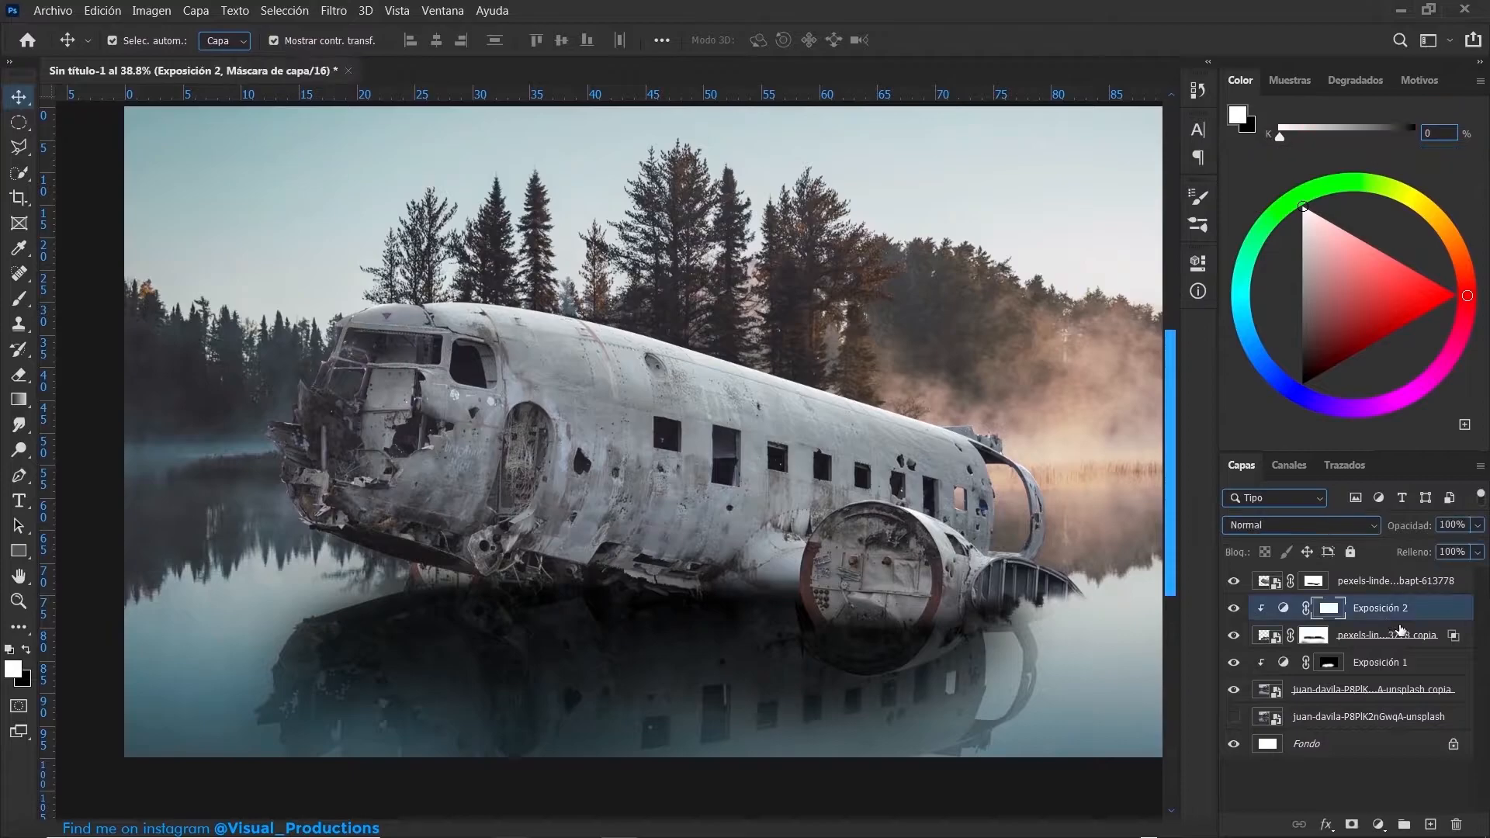
{"action": "left_click", "coordinate": [1408, 642]}
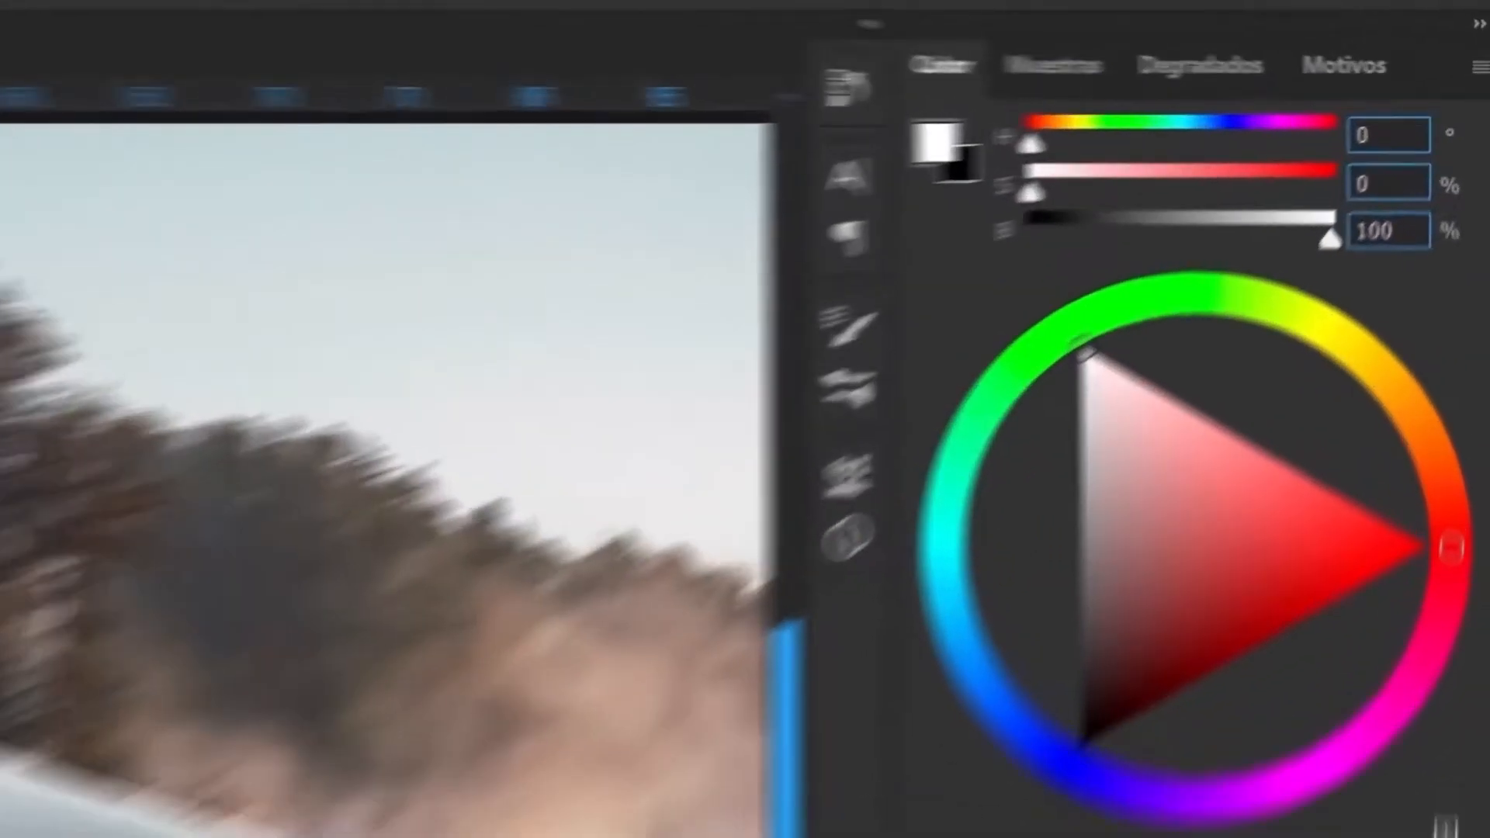
{"action": "right_click", "coordinate": [1410, 642]}
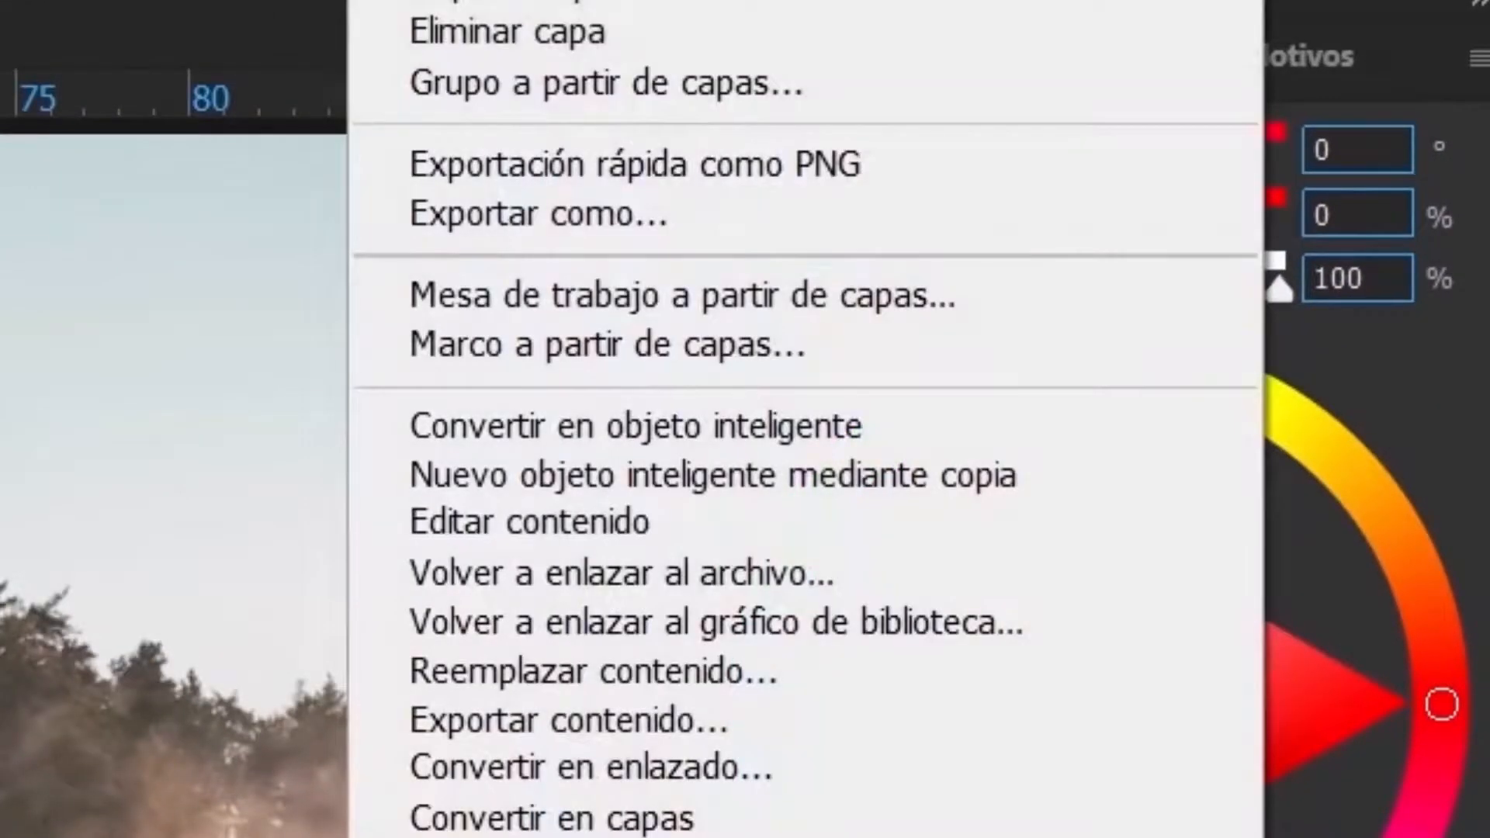
{"action": "left_click", "coordinate": [701, 412]}
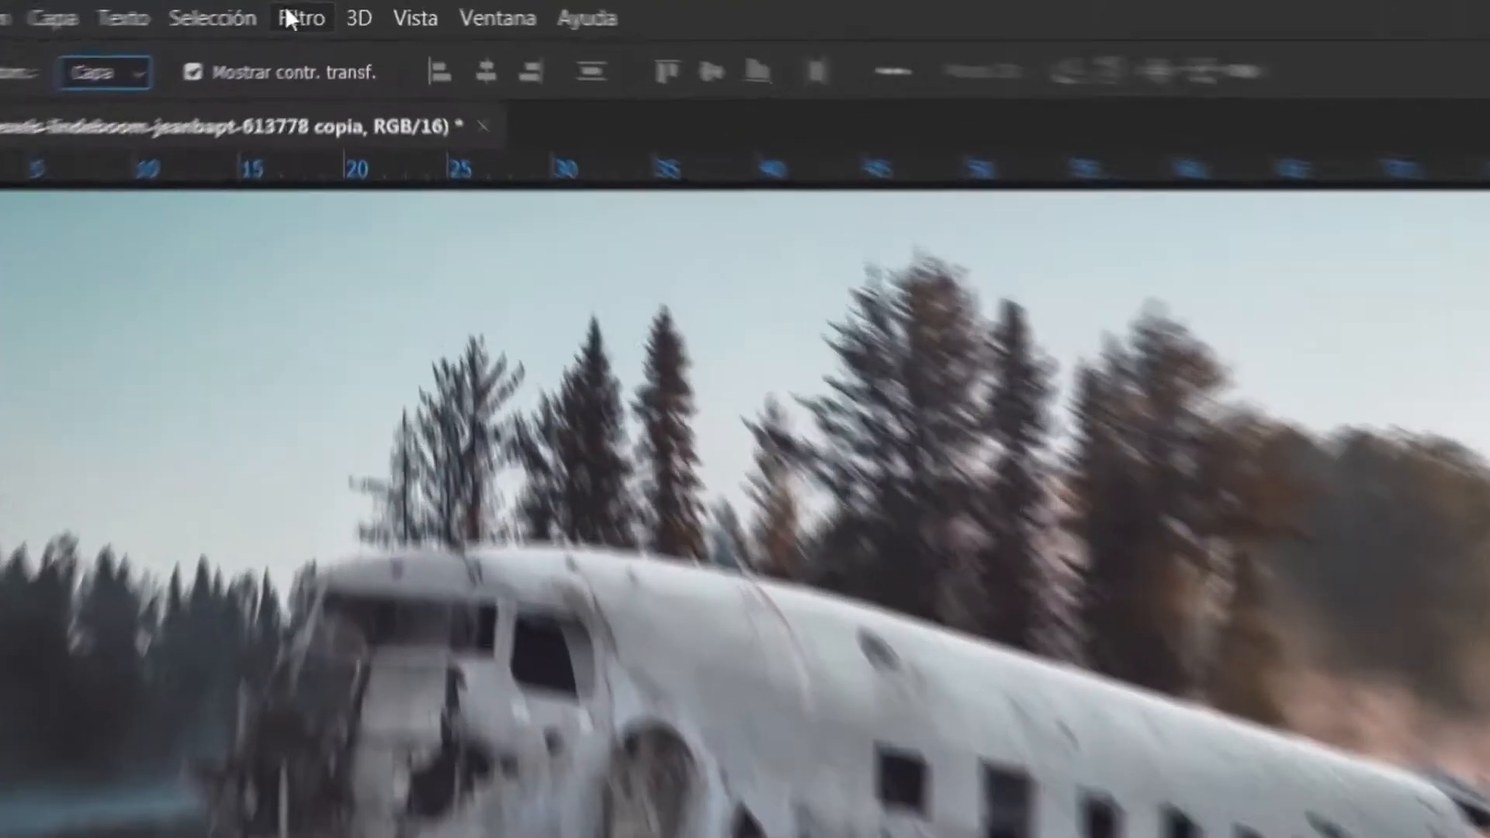
- Apply a Path Blur to the reflection using basic blur at 10% speed and 0% taper
{"action": "left_click", "coordinate": [334, 10]}
{"action": "mouse_move", "coordinate": [353, 219]}
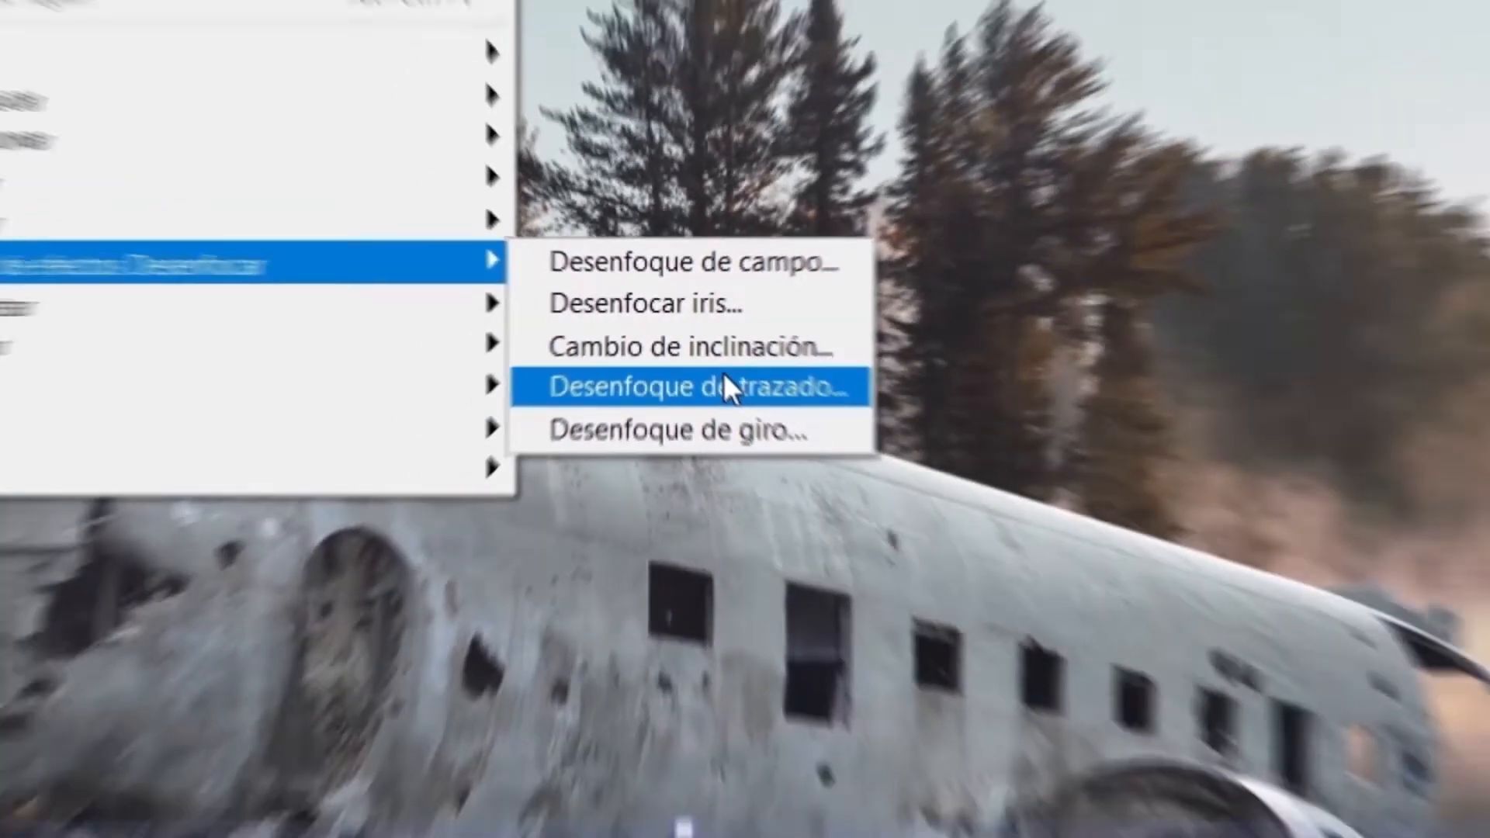
{"action": "left_click", "coordinate": [762, 419]}
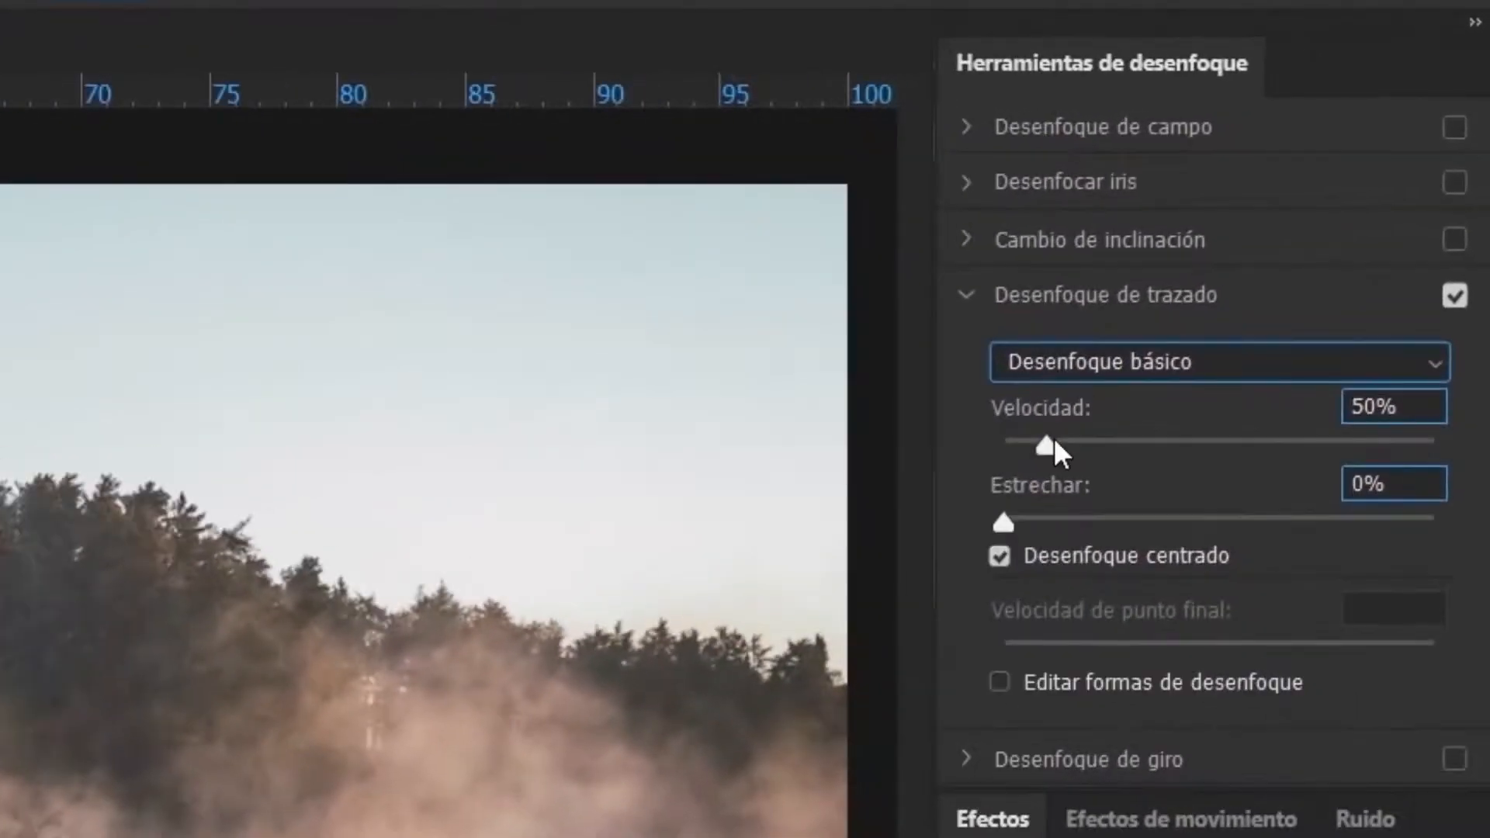
{"action": "left_click_drag", "start_coordinate": [1036, 444], "coordinate": [1007, 476]}
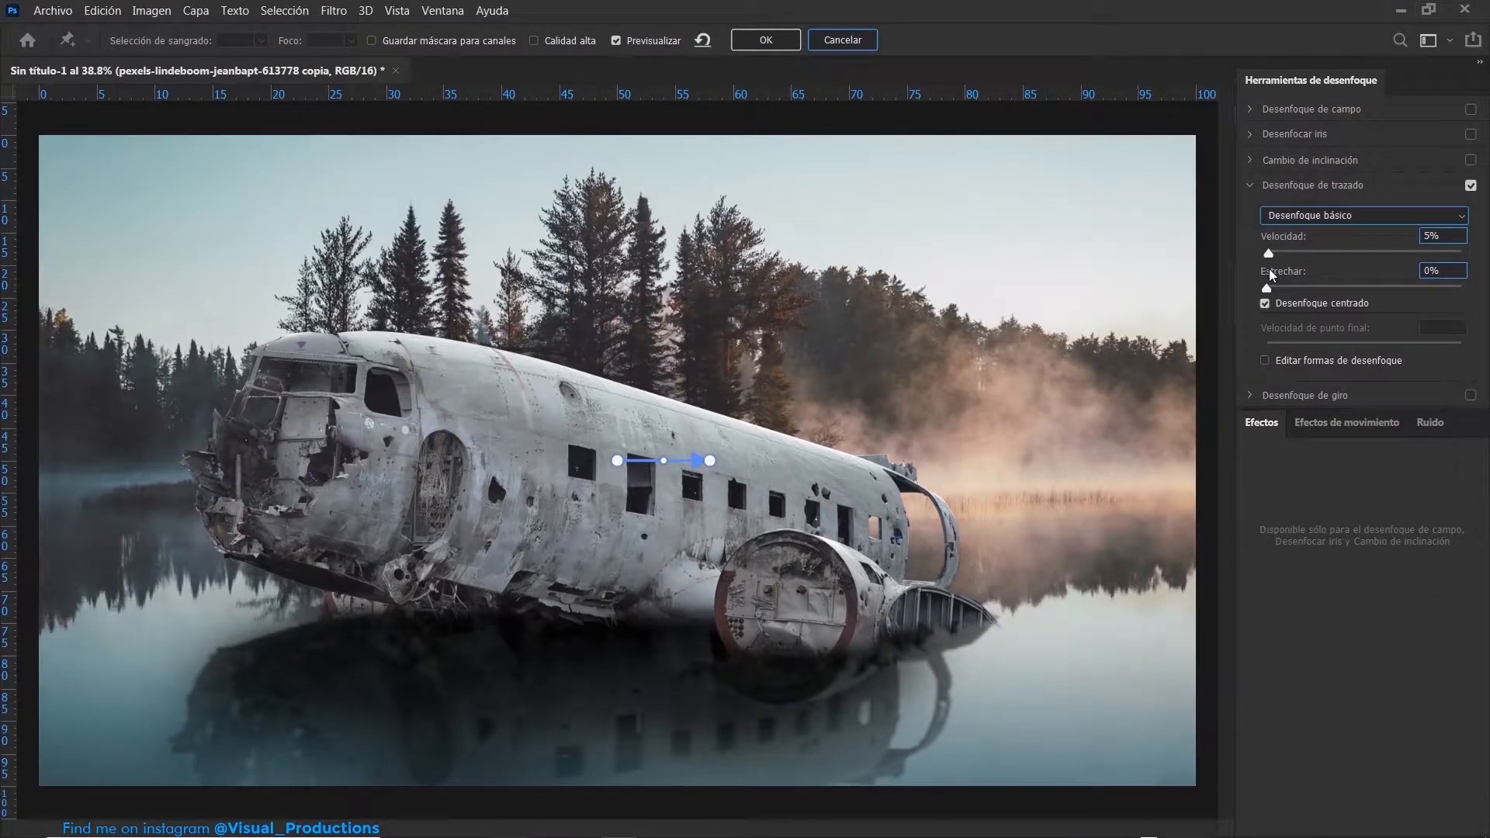
{"action": "left_click_drag", "start_coordinate": [1268, 269], "coordinate": [1270, 269]}
{"action": "key", "text": "Return"}
- Add a Curves adjustment clipped to the lake copy and shape an S-curve that deepens shadows, lifts highlights and slightly raises the black point
{"action": "left_click", "coordinate": [1312, 727]}
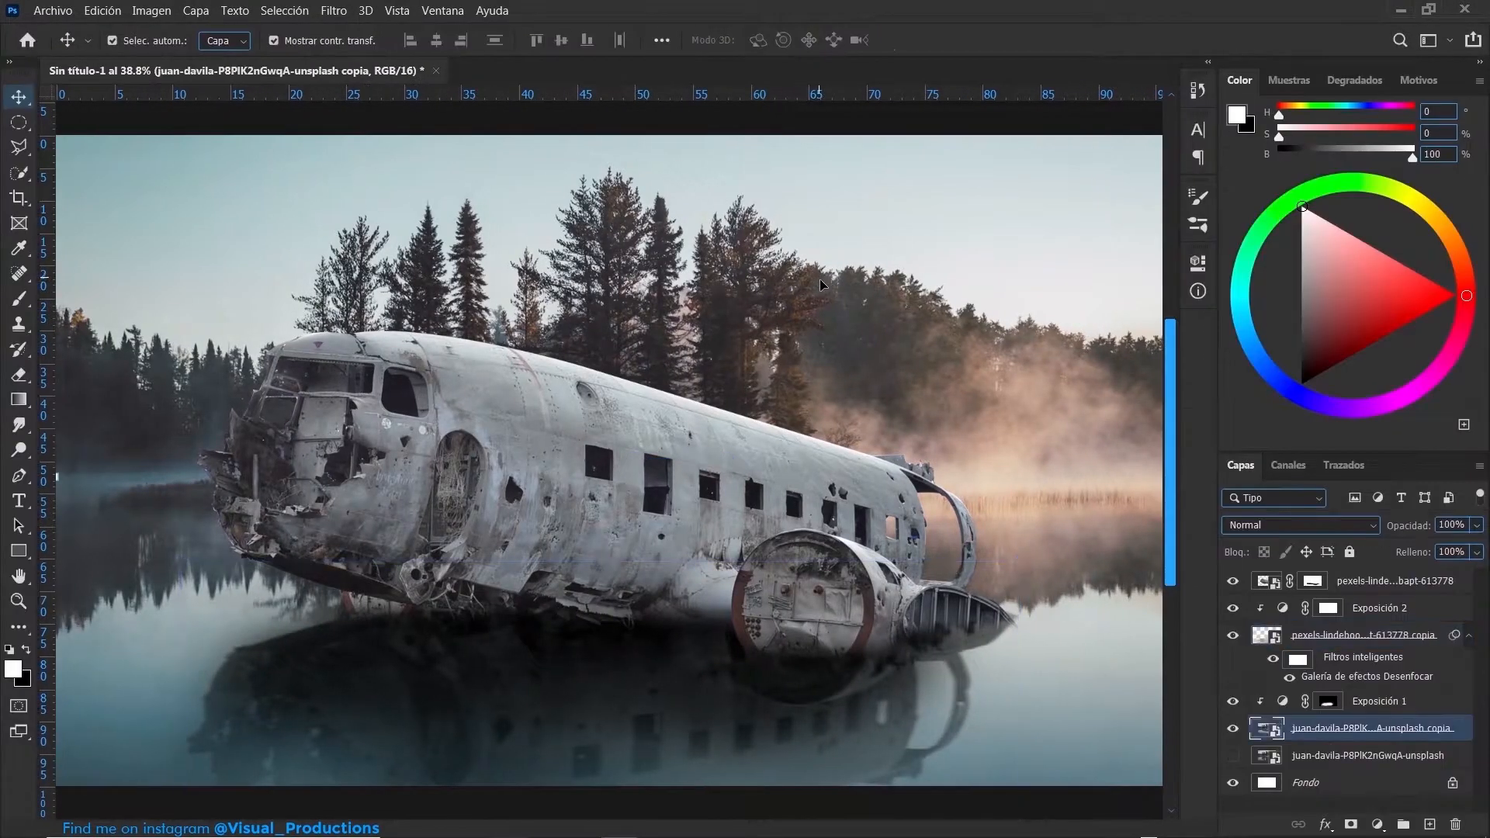
{"action": "left_click", "coordinate": [1375, 821]}
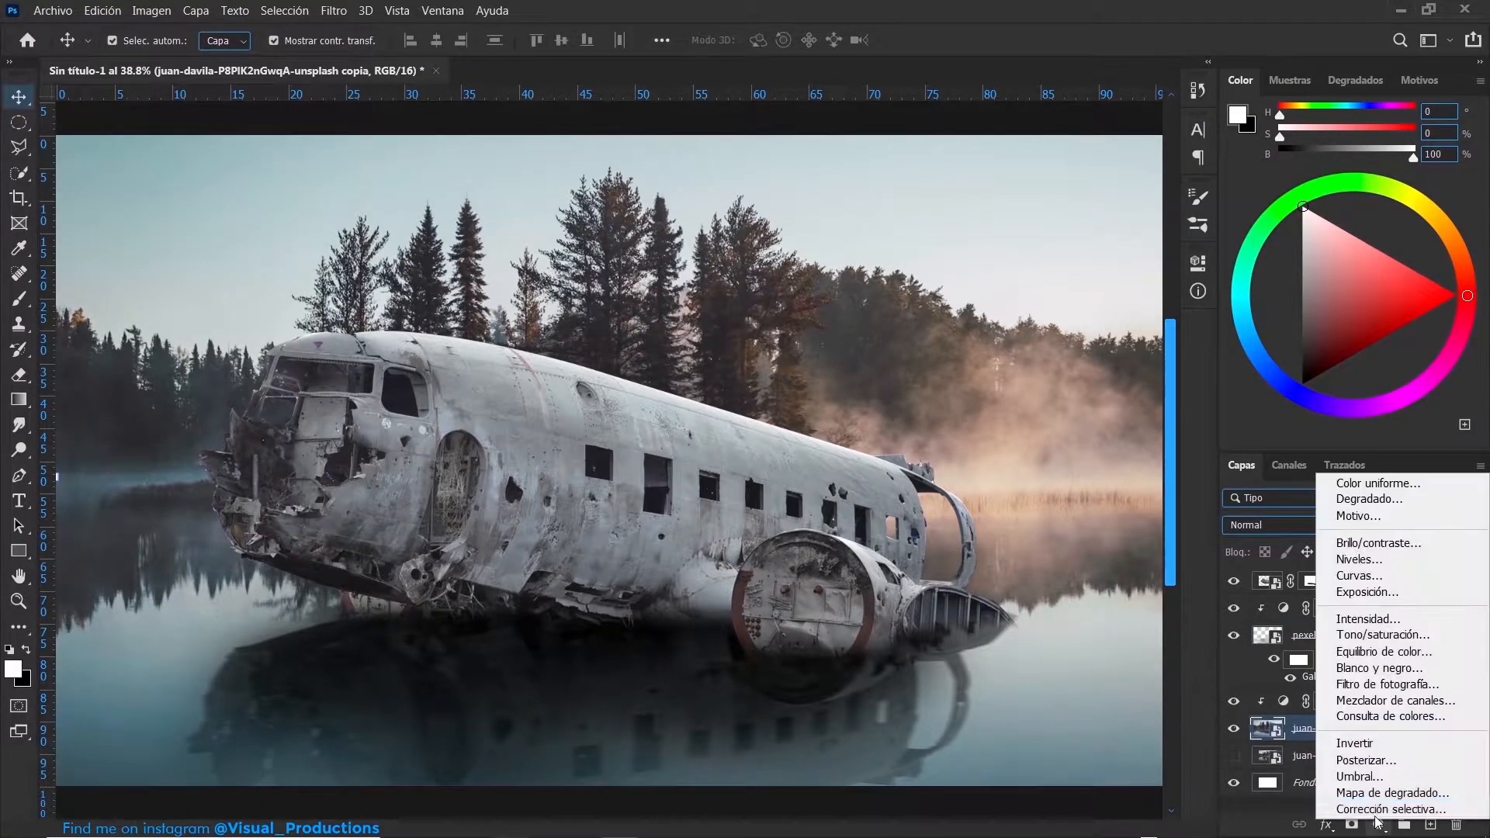
{"action": "left_click", "coordinate": [1366, 574]}
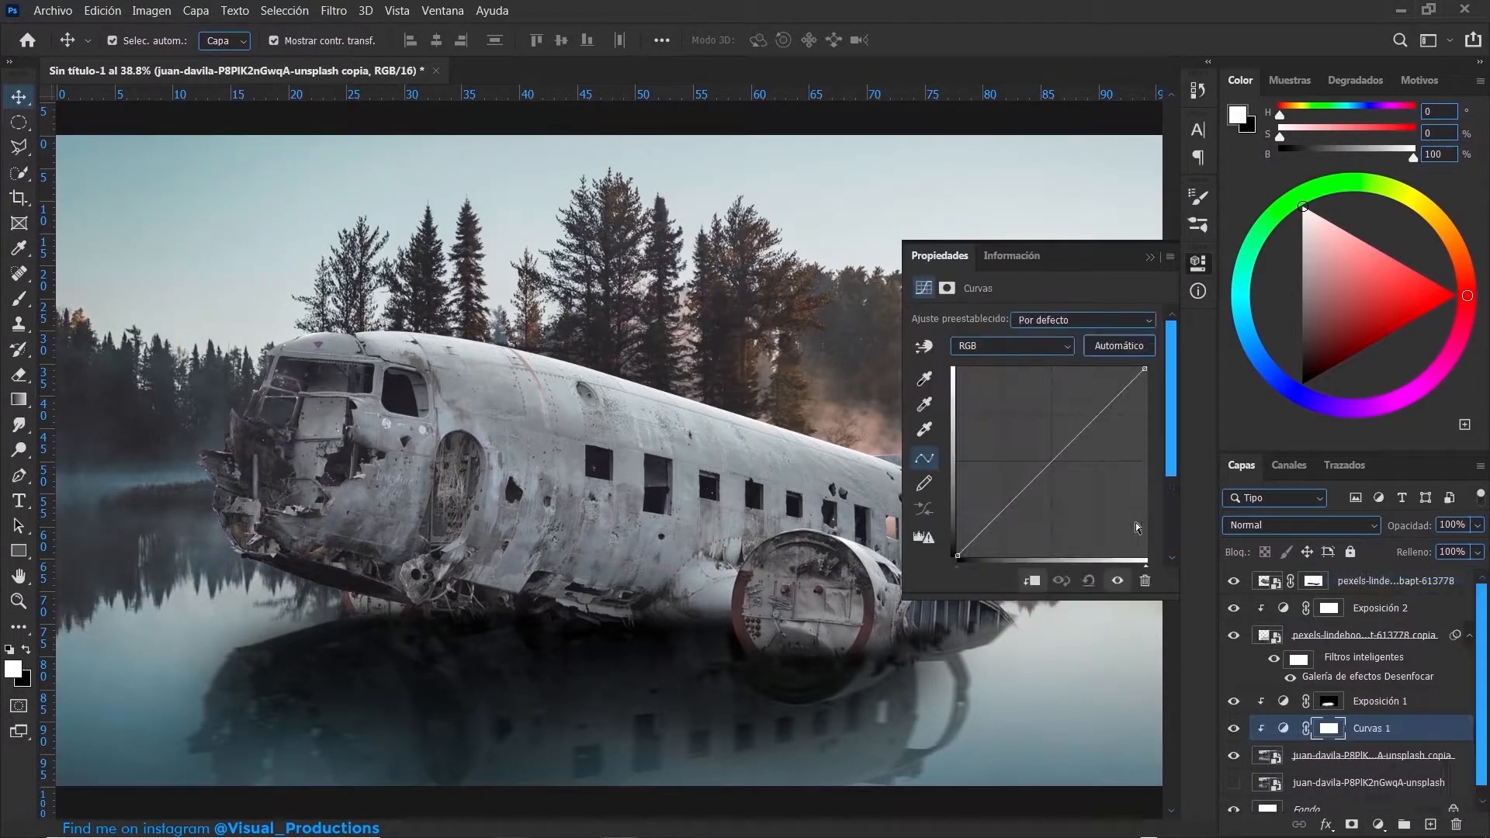
{"action": "left_click_drag", "start_coordinate": [999, 520], "coordinate": [1000, 525]}
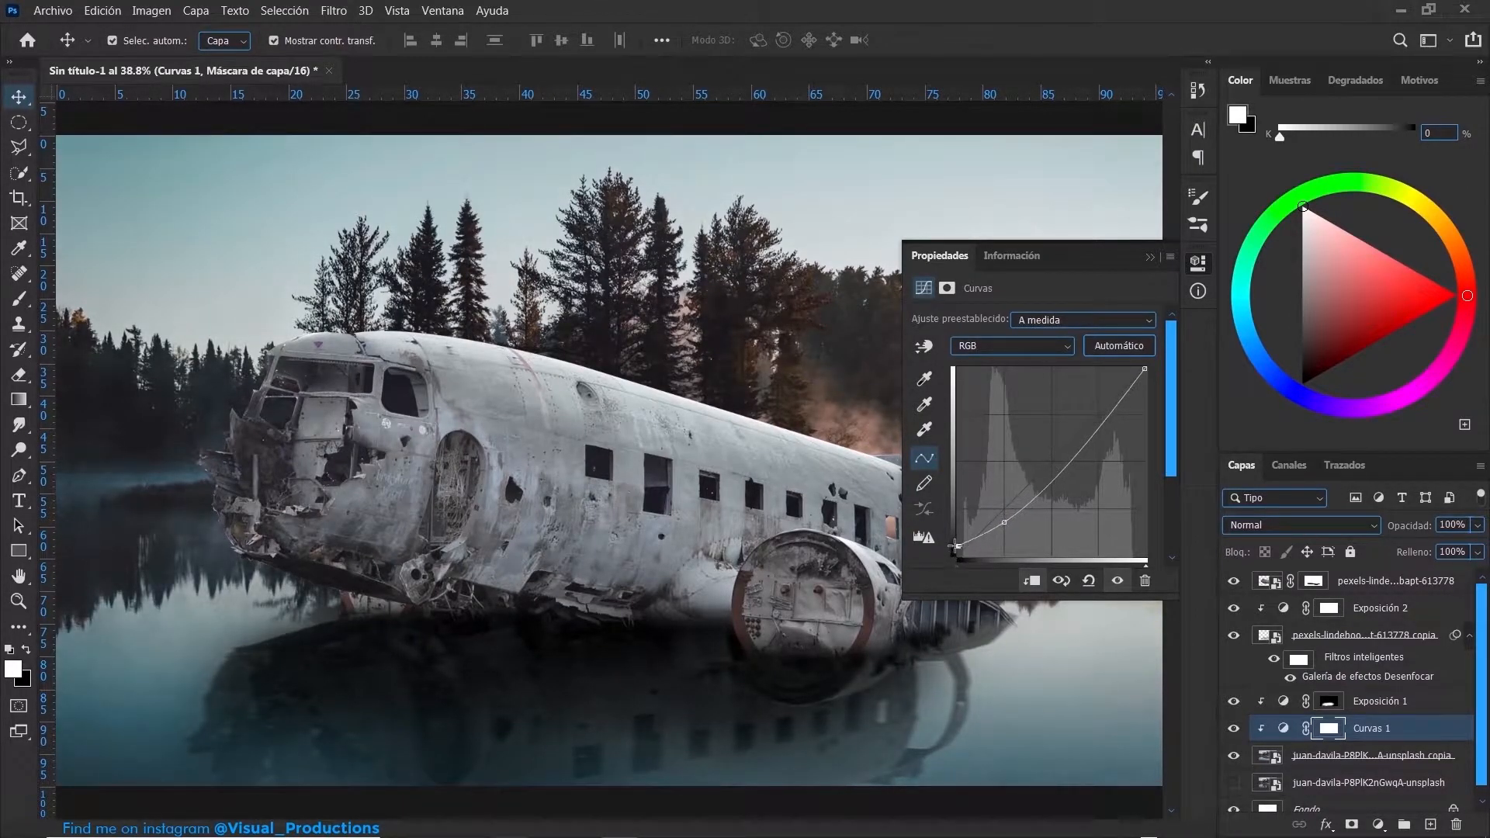
{"action": "left_click_drag", "start_coordinate": [1013, 515], "coordinate": [1016, 508]}
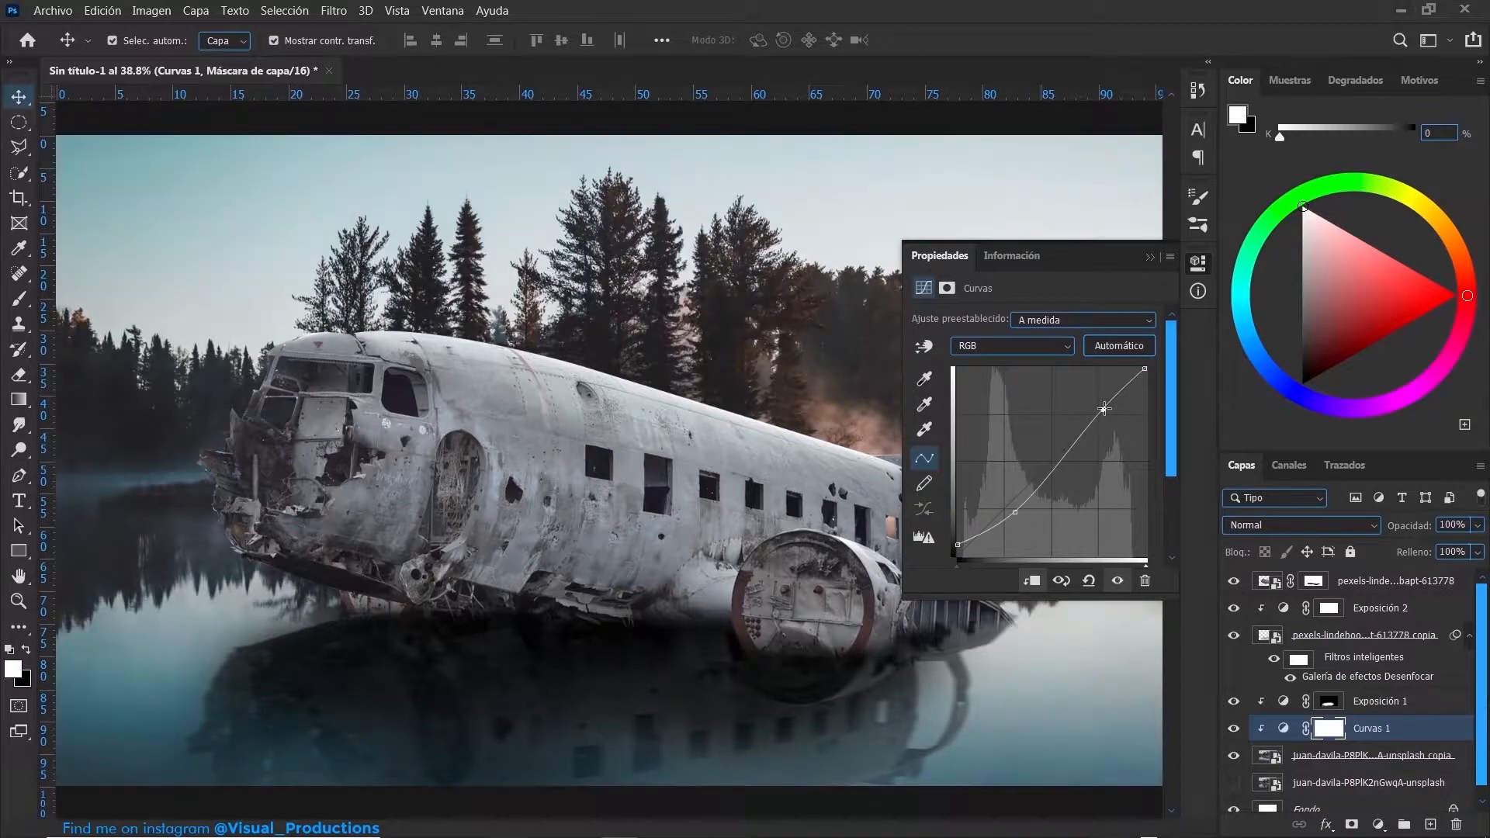
{"action": "left_click_drag", "start_coordinate": [1095, 415], "coordinate": [1095, 412]}
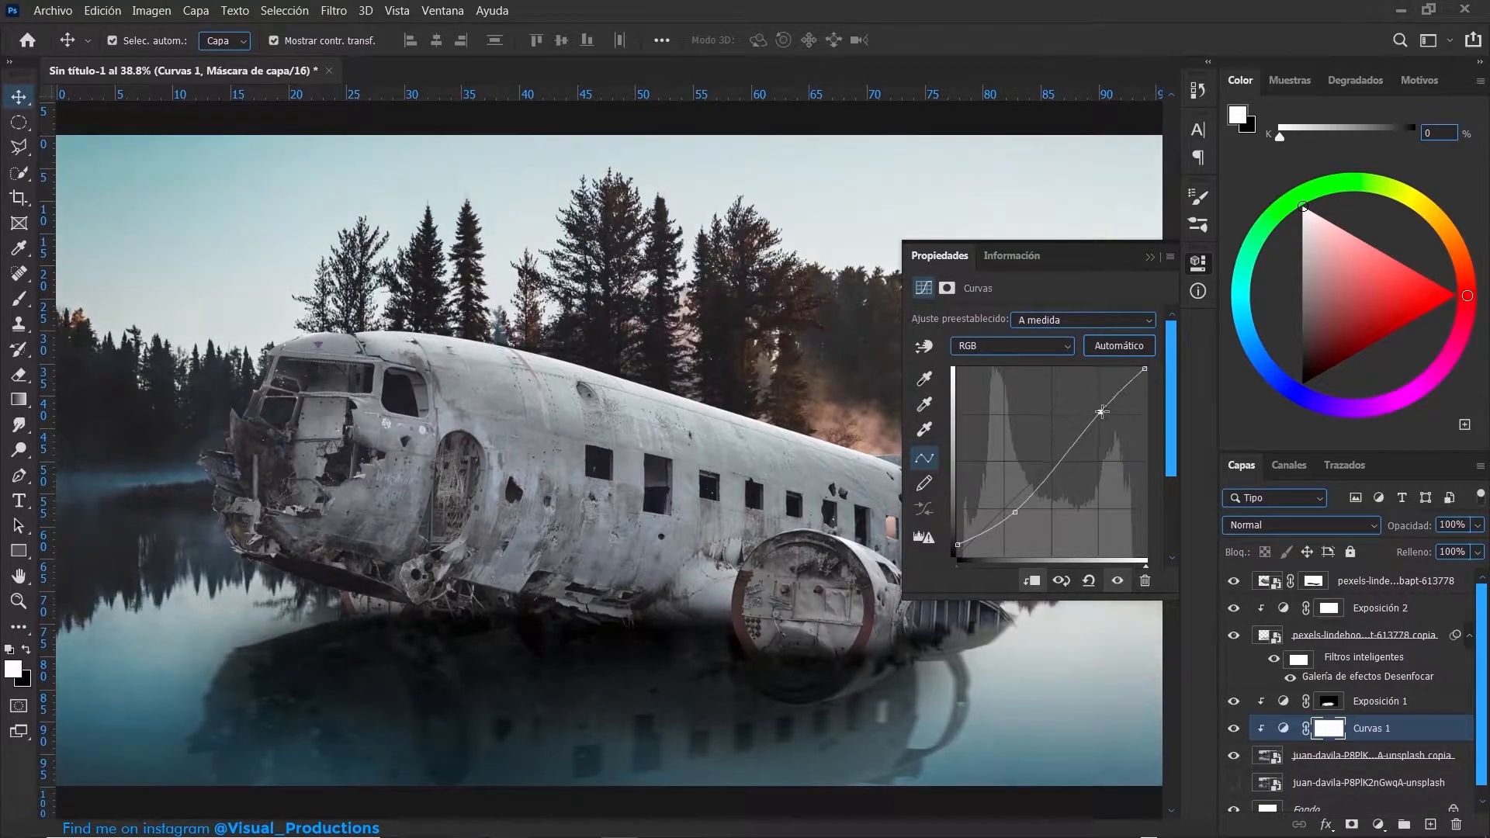
{"action": "left_click", "coordinate": [1149, 257]}
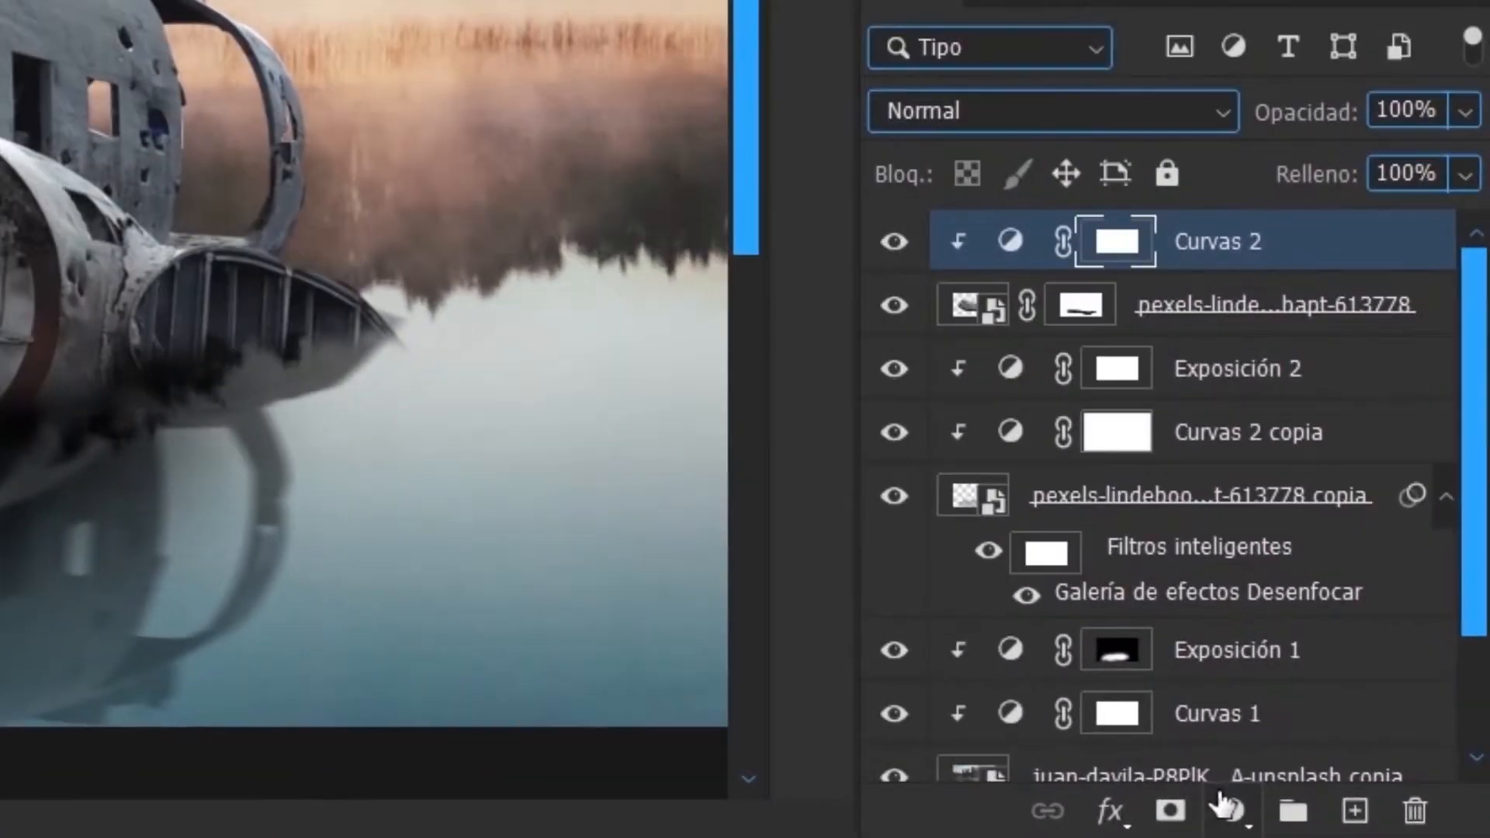
- Add a Color Balance adjustment clipped to the plane, shift its midtones, and set the shadows to -7 cyan–red and +2 yellow–blue
{"action": "left_click", "coordinate": [1379, 824]}
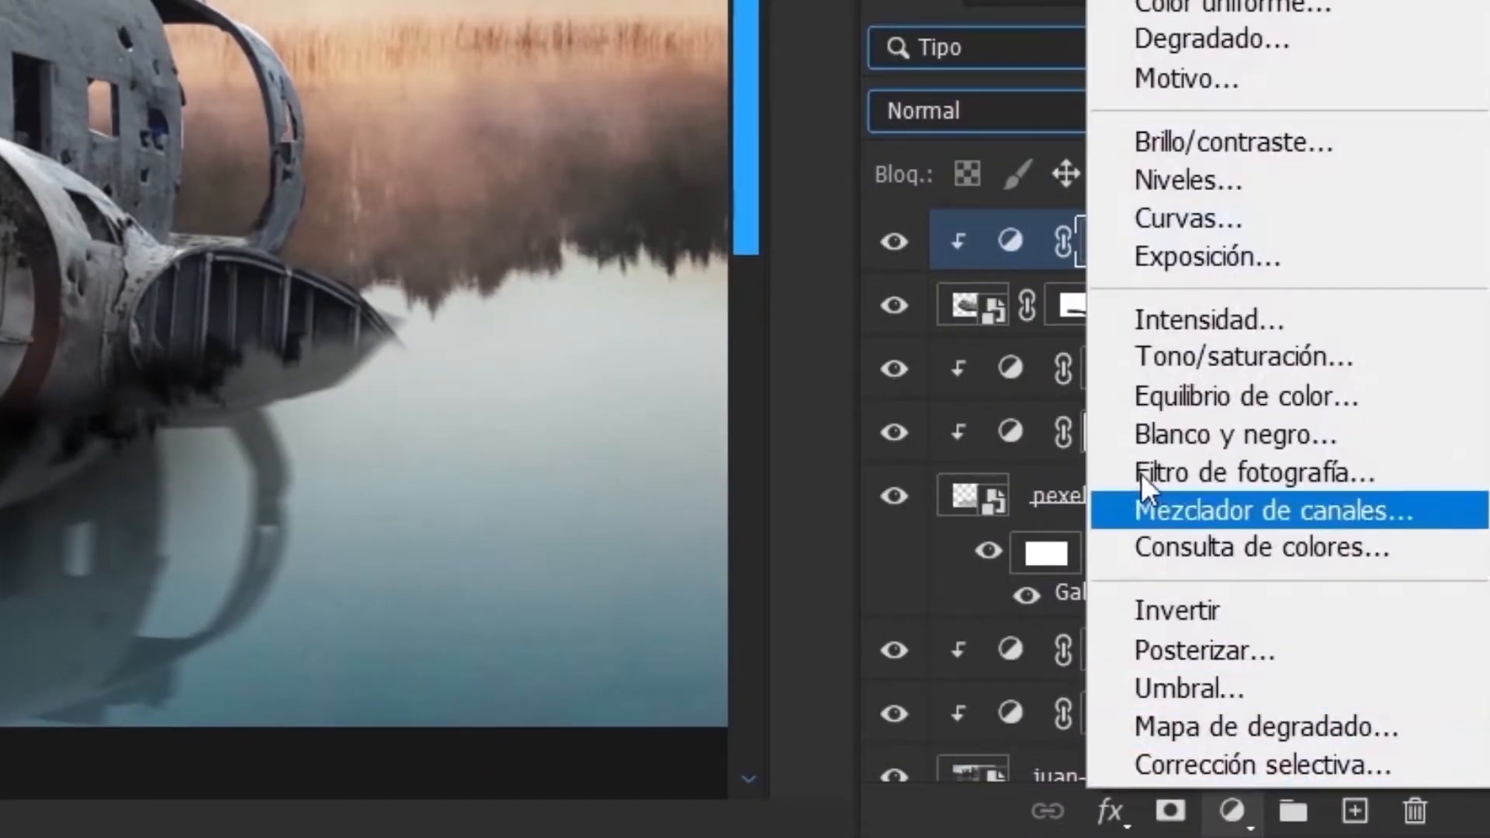
{"action": "left_click", "coordinate": [1176, 394]}
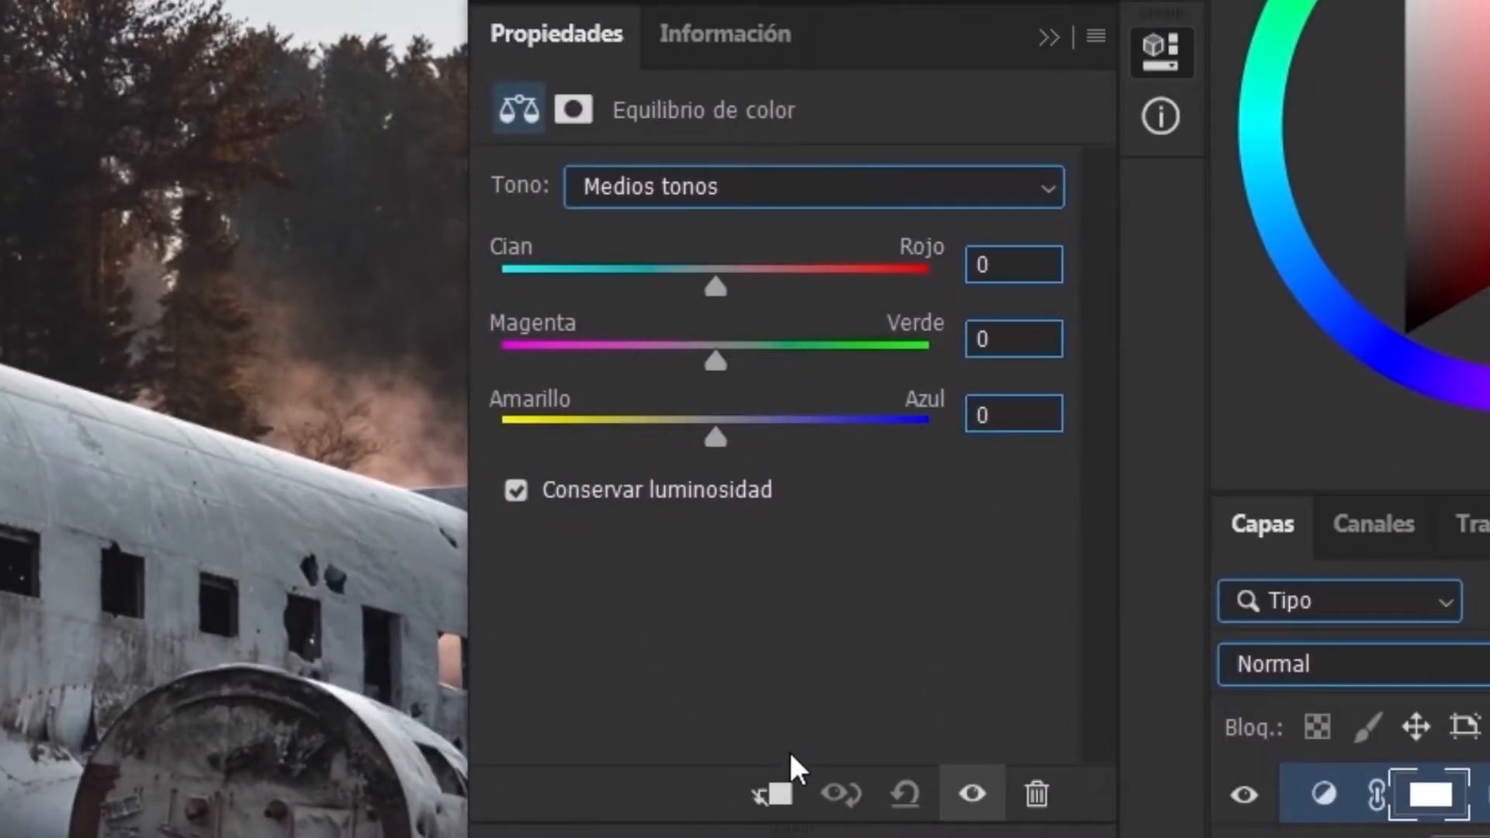
{"action": "left_click", "coordinate": [775, 795]}
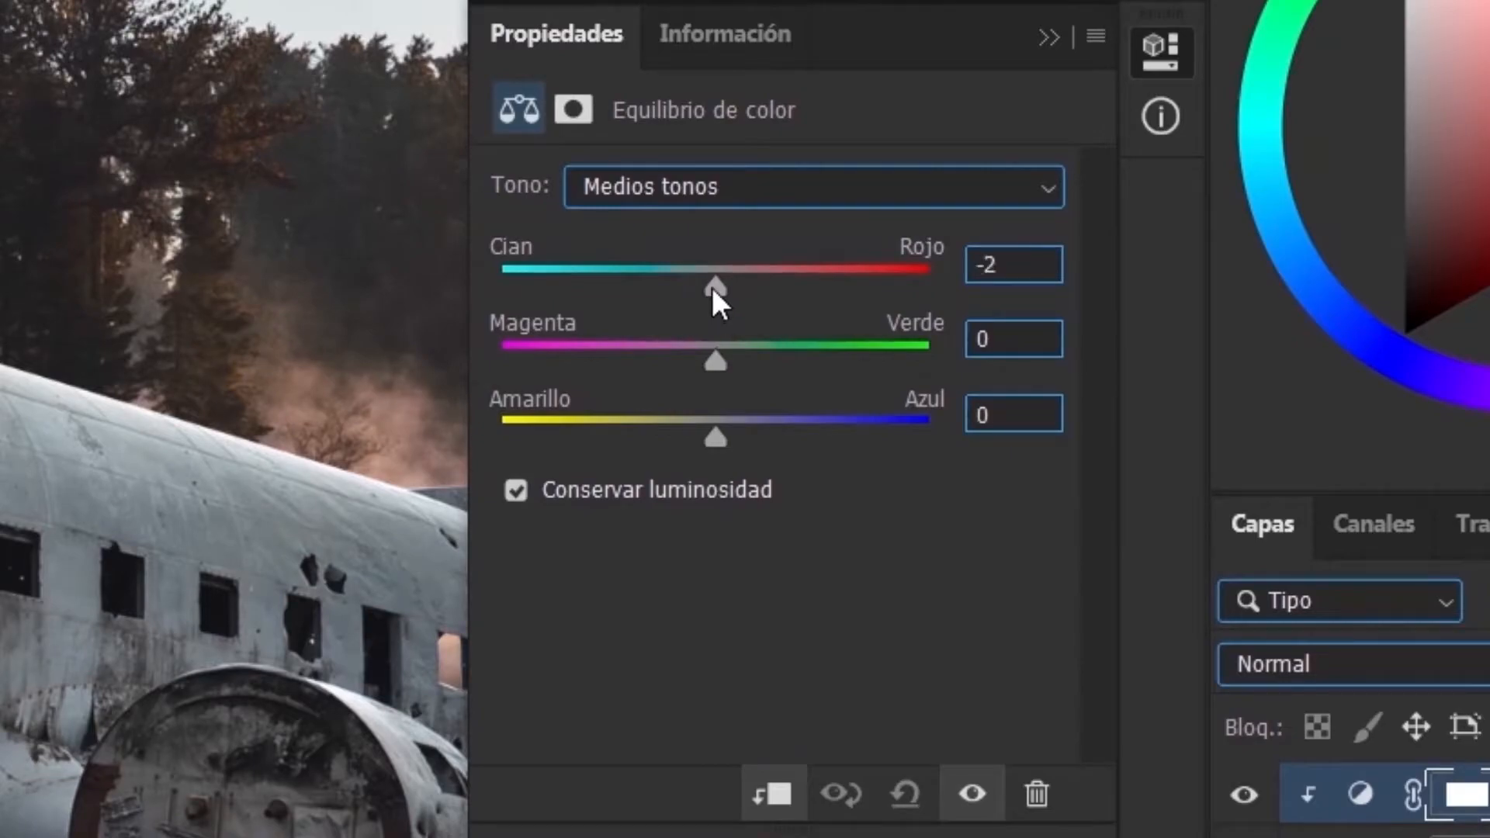
{"action": "left_click_drag", "start_coordinate": [715, 288], "coordinate": [725, 285]}
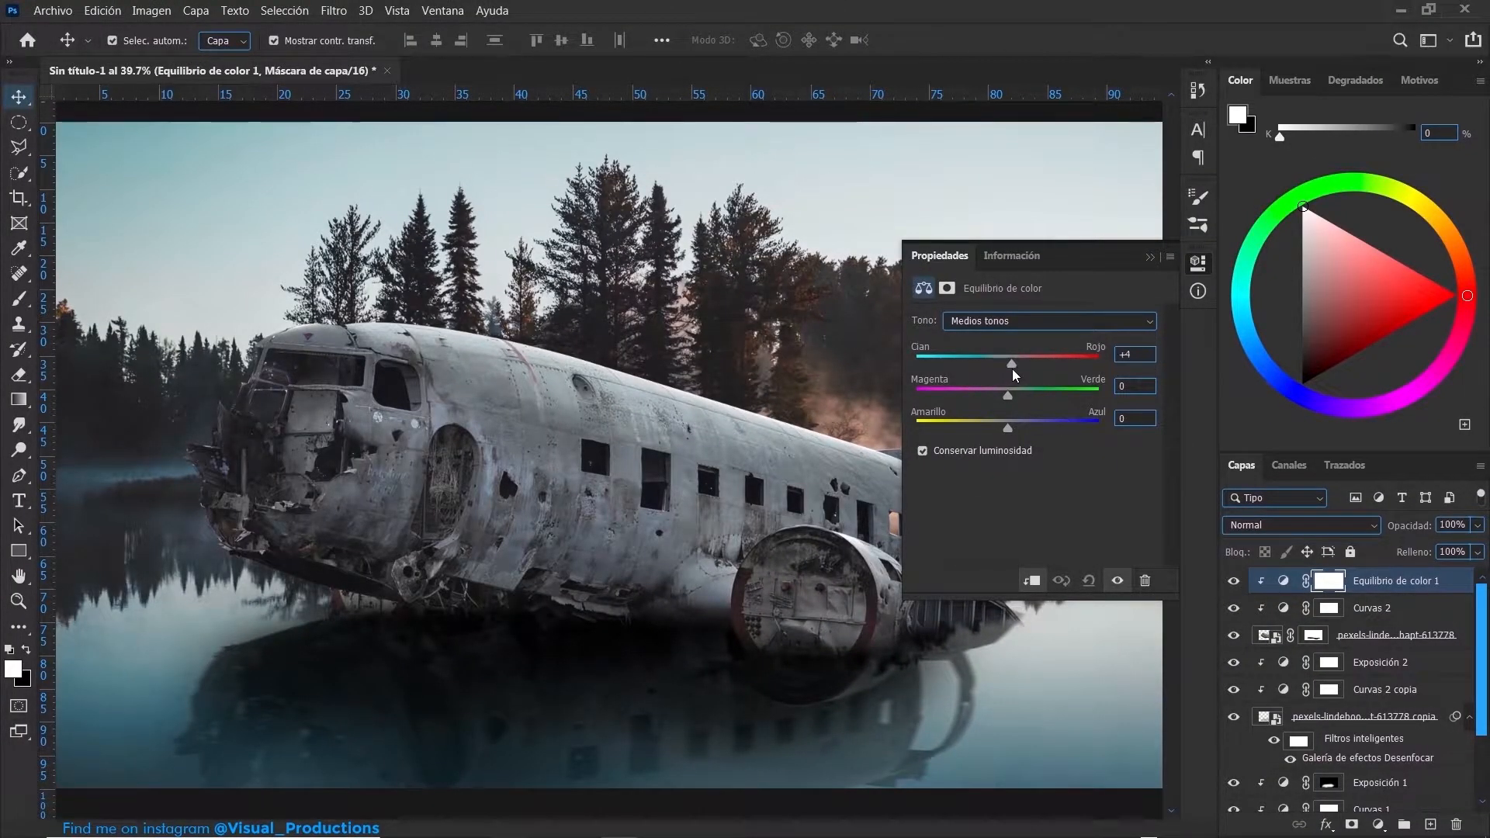
{"action": "left_click_drag", "start_coordinate": [1004, 425], "coordinate": [1010, 426]}
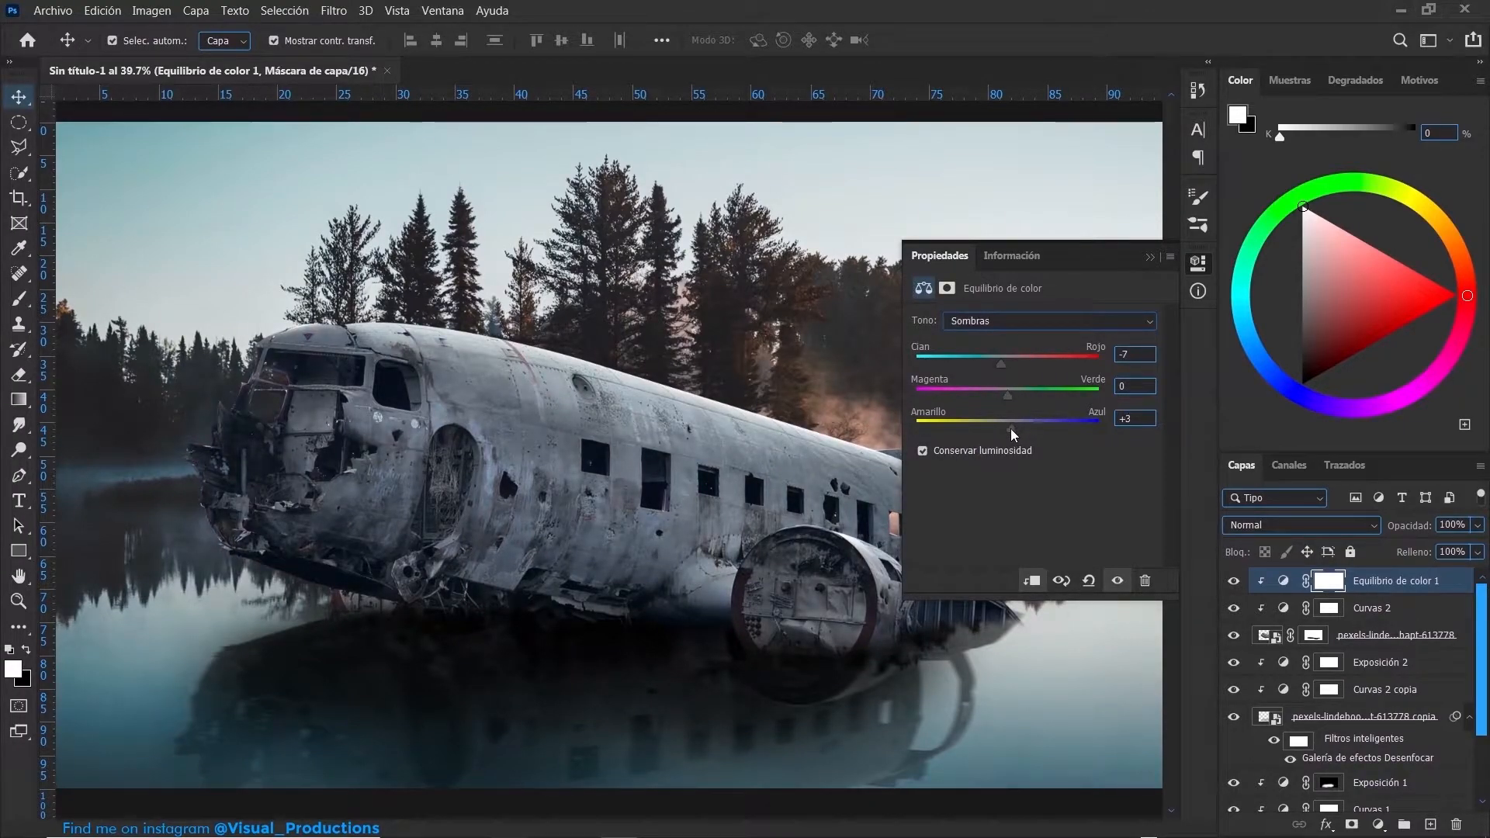
{"action": "left_click_drag", "start_coordinate": [1010, 429], "coordinate": [1009, 429]}
- Fine-tune the cyan–red balance in another tonal range and copy the Color Balance adjustment onto the reflection's clipped stack
{"action": "left_click", "coordinate": [1017, 320]}
{"action": "left_click", "coordinate": [1009, 367]}
{"action": "left_click_drag", "start_coordinate": [1007, 365], "coordinate": [1018, 365]}
{"action": "left_click_drag", "start_coordinate": [1397, 580], "coordinate": [1389, 677]}
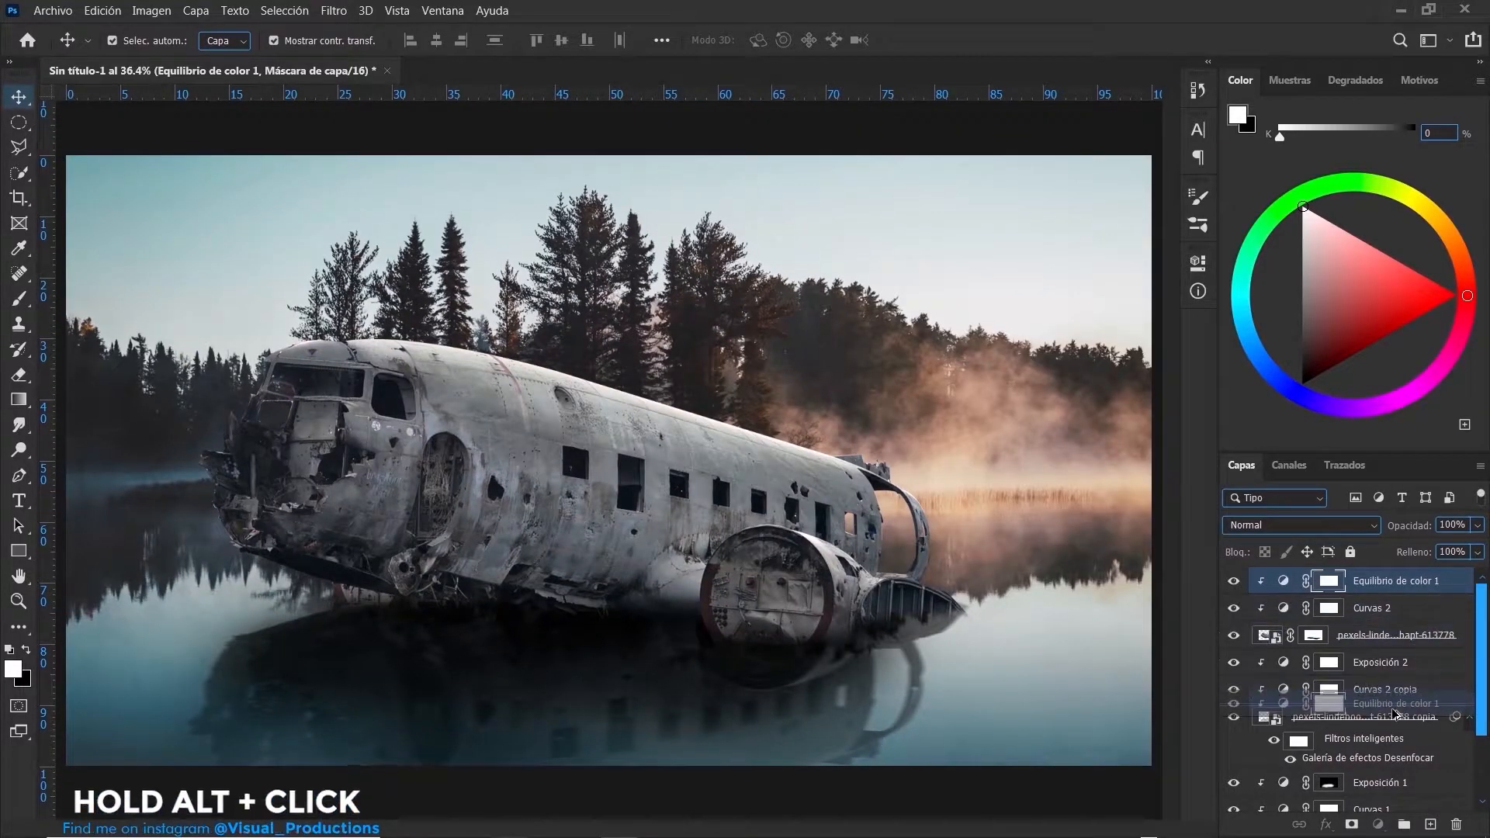
- Add an Exposure adjustment above the plane's Color Balance, clipped to the plane, and lower its exposure to darken the fuselage
{"action": "left_click", "coordinate": [1389, 580]}
{"action": "left_click", "coordinate": [1378, 824]}
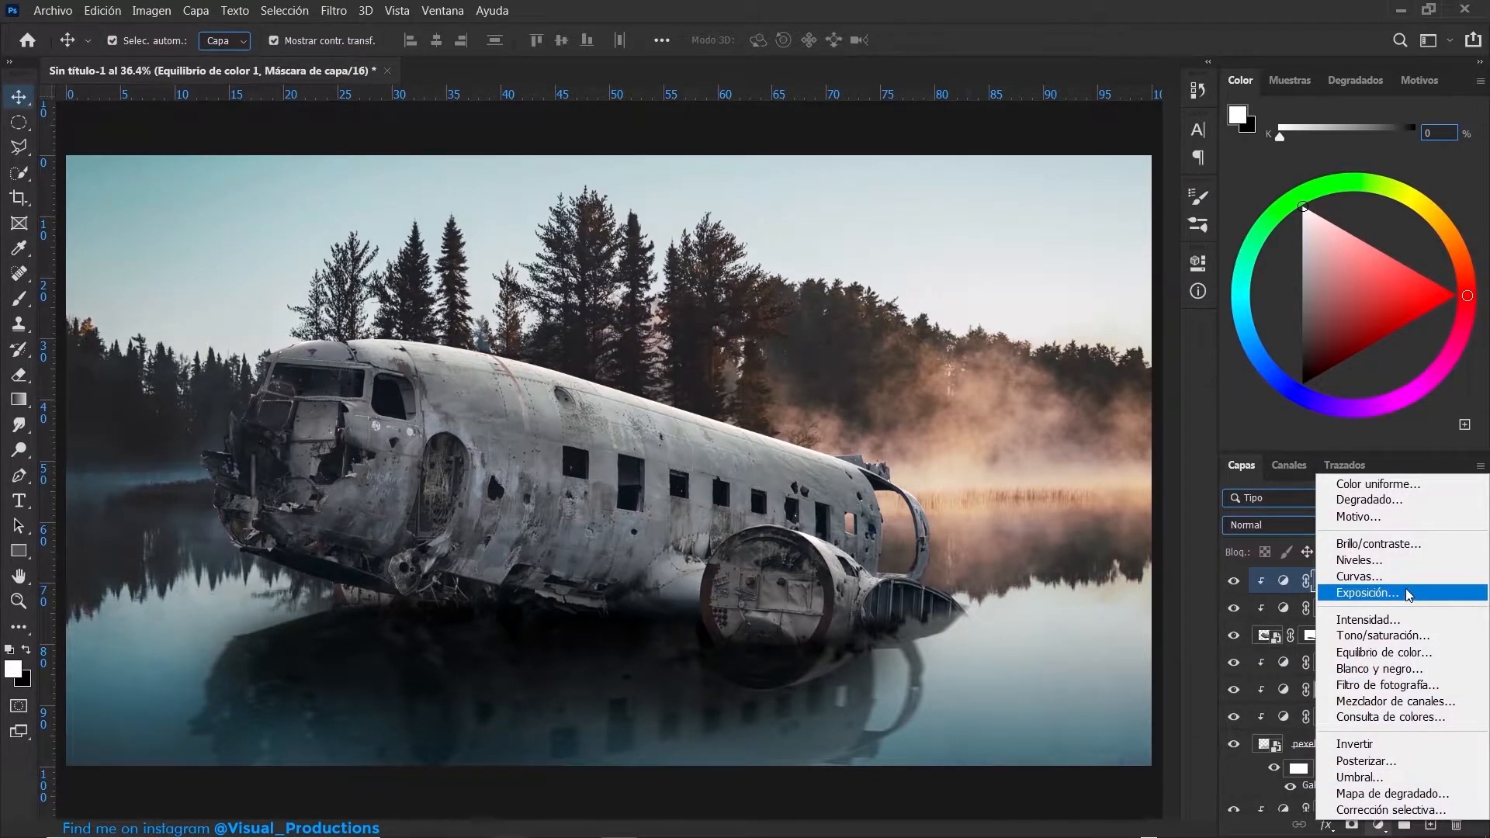
{"action": "left_click", "coordinate": [1367, 593]}
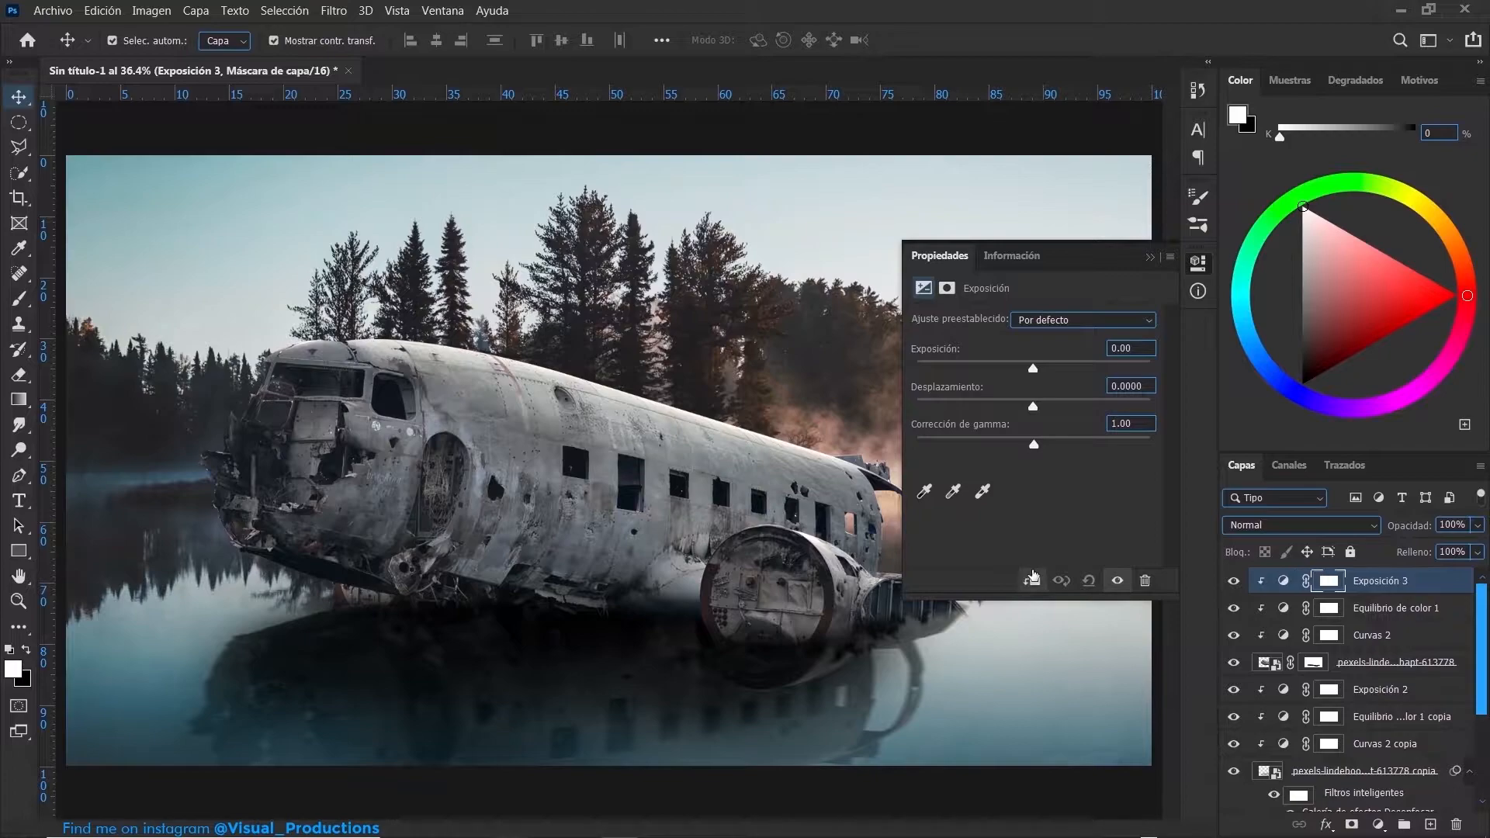
{"action": "left_click_drag", "start_coordinate": [1032, 364], "coordinate": [994, 374]}
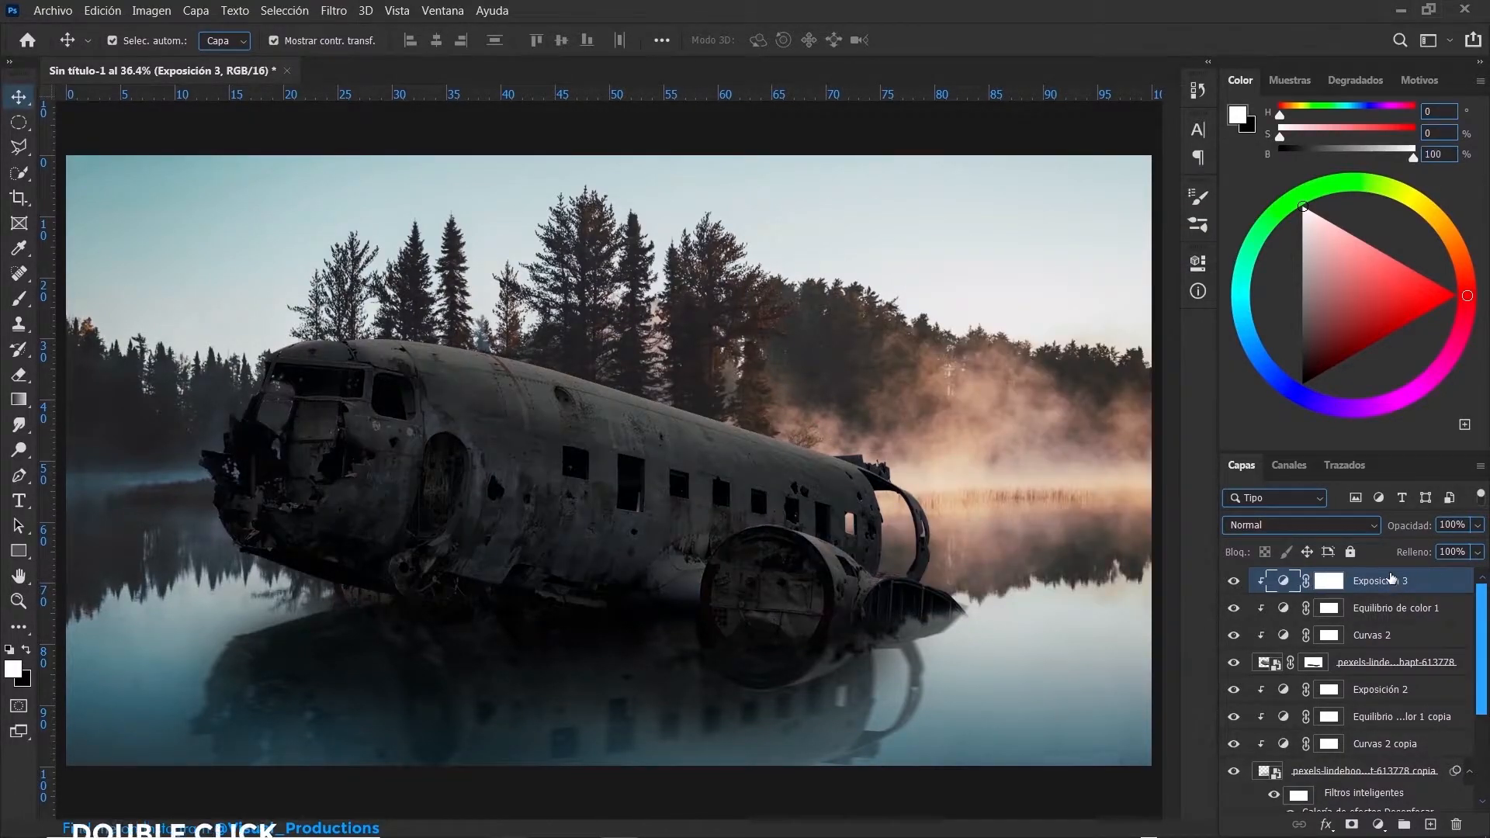
- Restrict the plane's top Exposure adjustment with Blend If, splitting the underlying layer's white slider and bringing its inner half to 86
{"action": "double_click", "coordinate": [1436, 581]}
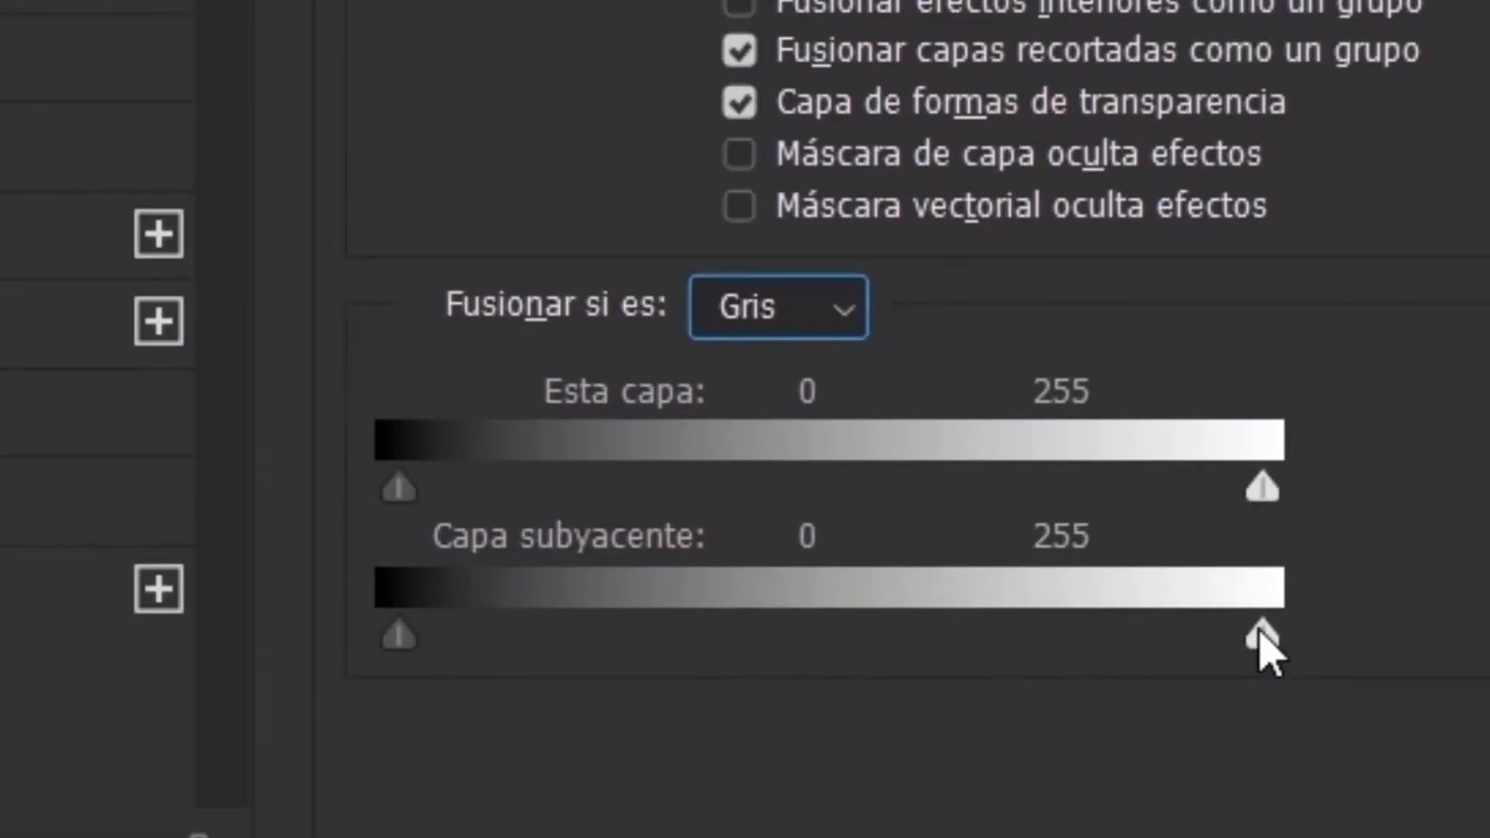
{"action": "left_click_drag", "start_coordinate": [1070, 598], "coordinate": [928, 602]}
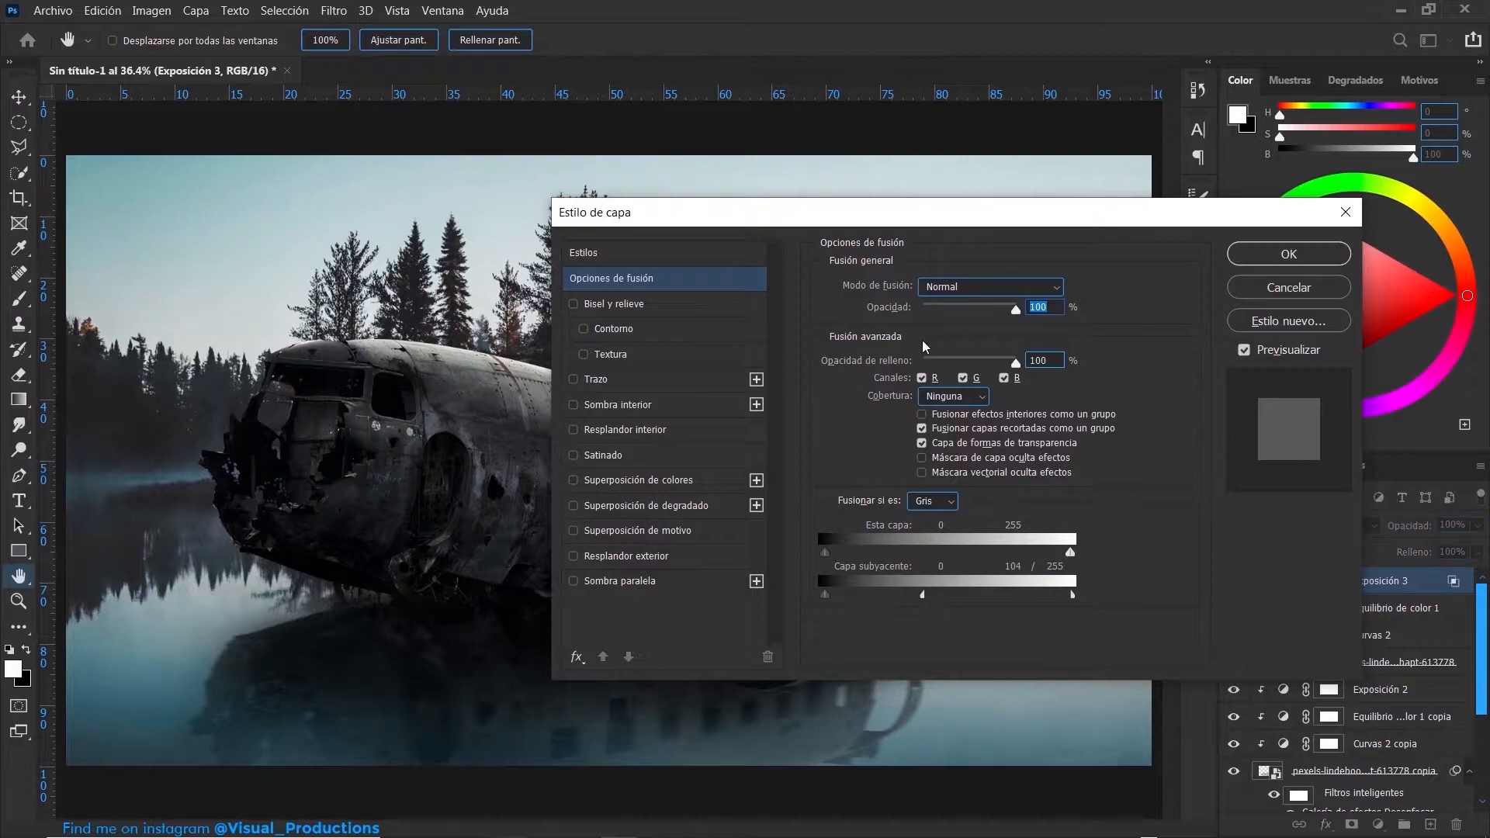
{"action": "left_click_drag", "start_coordinate": [893, 214], "coordinate": [1347, 230]}
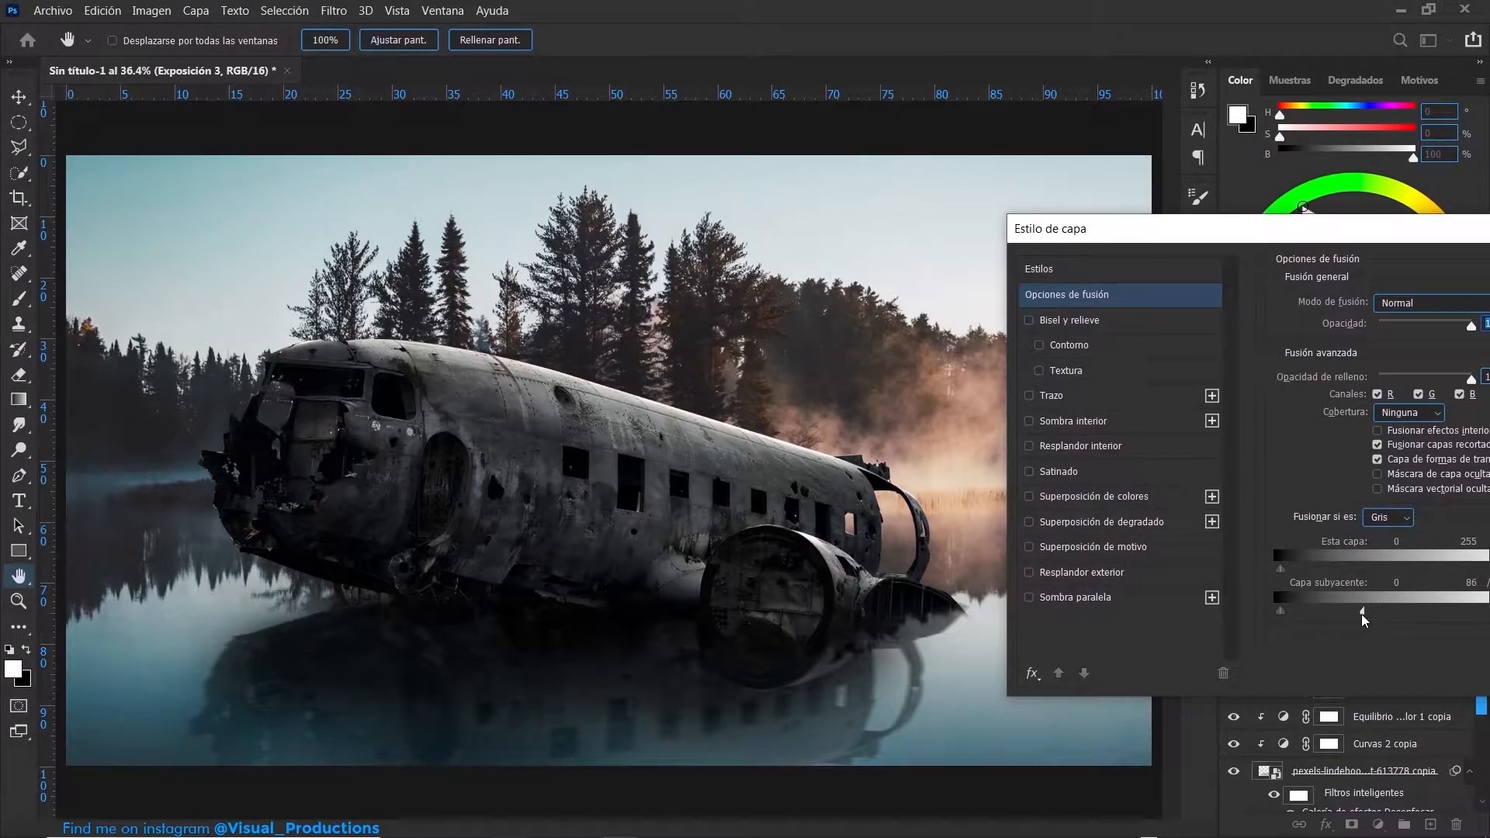
{"action": "key", "text": "Return"}
- Invert the Exposure adjustment's mask and paint darkness back onto the plane's nose and underside with a soft white brush at 10% flow
{"action": "left_click", "coordinate": [1323, 581]}
{"action": "key", "text": "ctrl+i"}
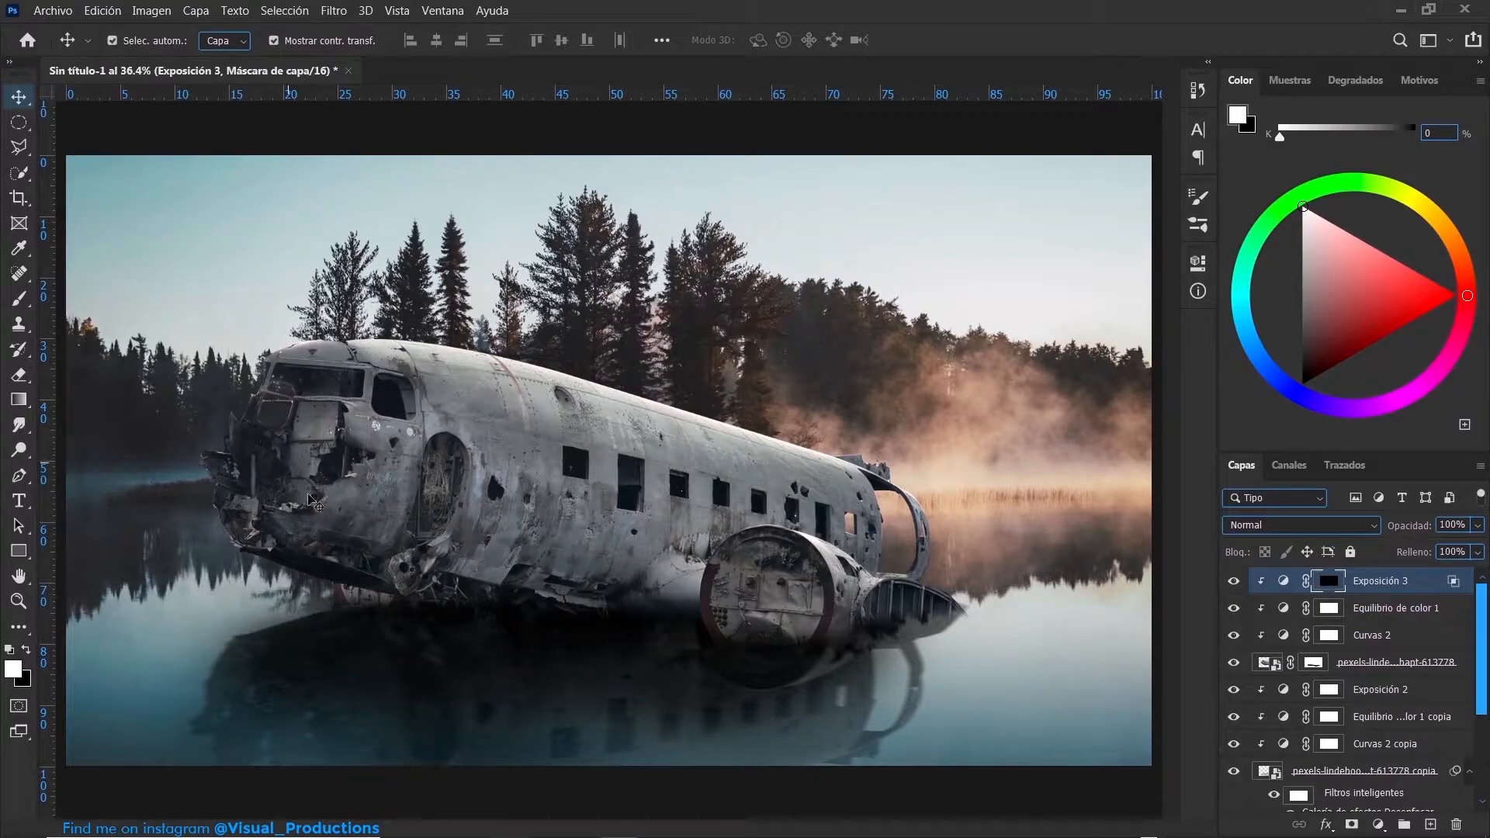
{"action": "key", "text": "b"}
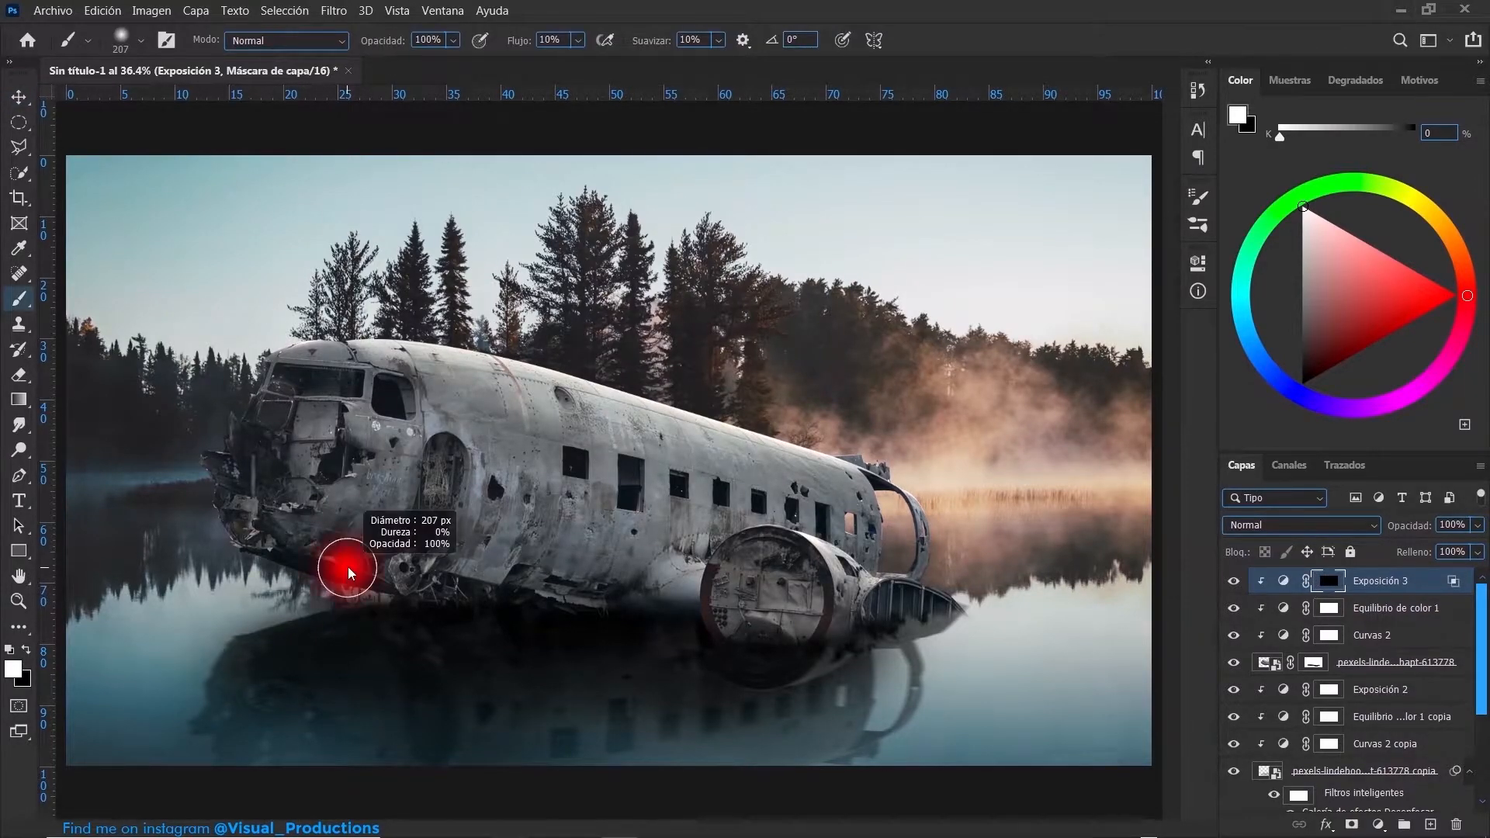
{"action": "scroll", "coordinate": [520, 584], "scroll_direction": "up", "scroll_amount": 5}
{"action": "mouse_move", "coordinate": [525, 539]}
{"action": "left_mouse_down"}
{"action": "mouse_move", "coordinate": [566, 651]}
{"action": "mouse_move", "coordinate": [691, 688]}
{"action": "mouse_move", "coordinate": [755, 593]}
{"action": "mouse_move", "coordinate": [762, 548]}
{"action": "mouse_move", "coordinate": [737, 469]}
{"action": "mouse_move", "coordinate": [677, 418]}
{"action": "mouse_move", "coordinate": [598, 424]}
{"action": "mouse_move", "coordinate": [662, 487]}
{"action": "mouse_move", "coordinate": [656, 656]}
{"action": "mouse_move", "coordinate": [689, 503]}
{"action": "mouse_move", "coordinate": [721, 560]}
{"action": "mouse_move", "coordinate": [664, 662]}
{"action": "mouse_move", "coordinate": [734, 602]}
{"action": "mouse_move", "coordinate": [537, 514]}
{"action": "left_mouse_up"}
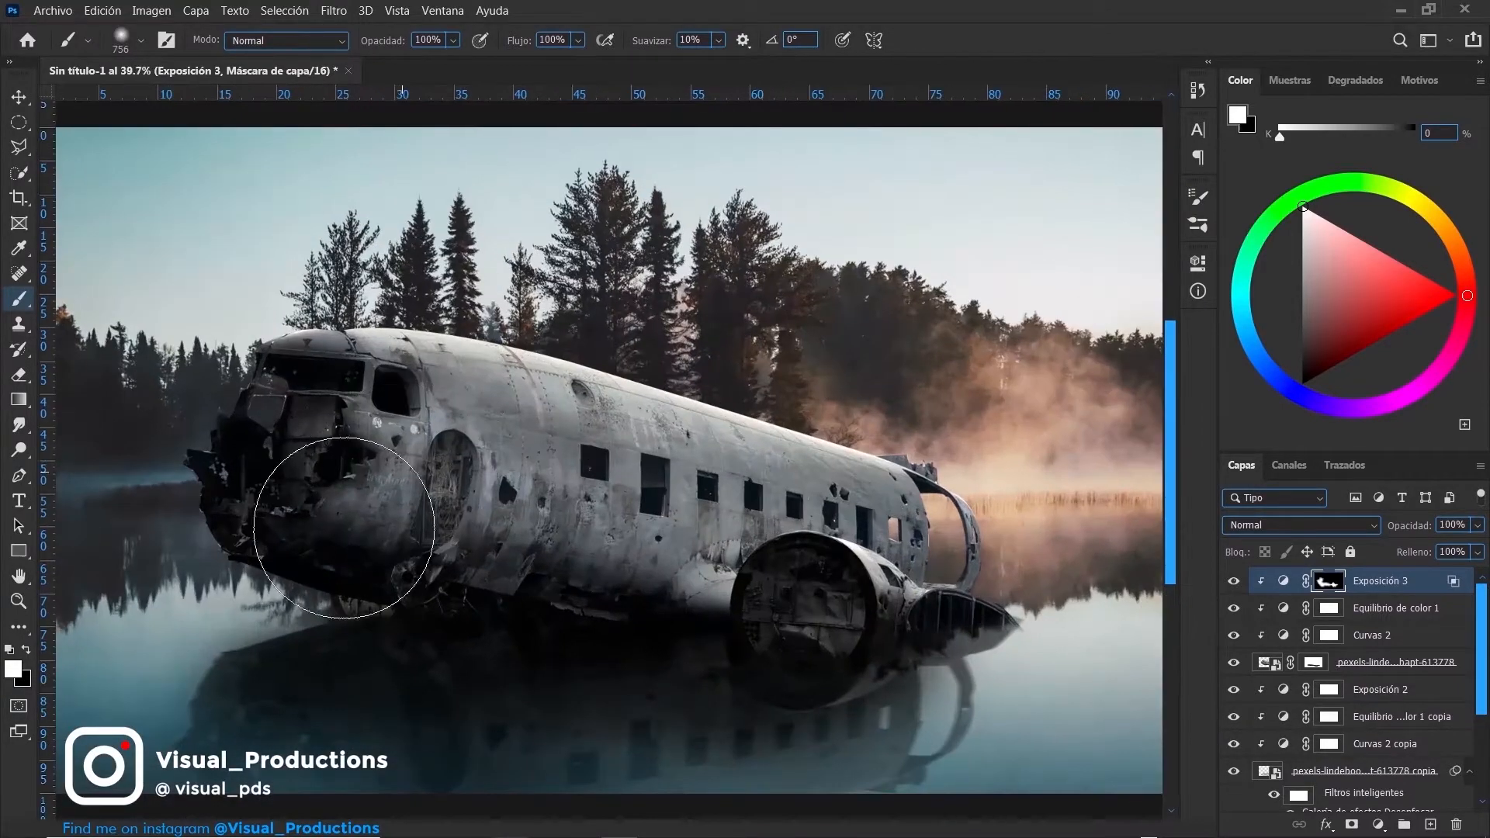
{"action": "mouse_move", "coordinate": [346, 523]}
{"action": "left_mouse_down"}
{"action": "mouse_move", "coordinate": [319, 543]}
{"action": "mouse_move", "coordinate": [406, 582]}
{"action": "mouse_move", "coordinate": [592, 616]}
{"action": "mouse_move", "coordinate": [582, 599]}
{"action": "mouse_move", "coordinate": [298, 513]}
{"action": "left_mouse_up"}
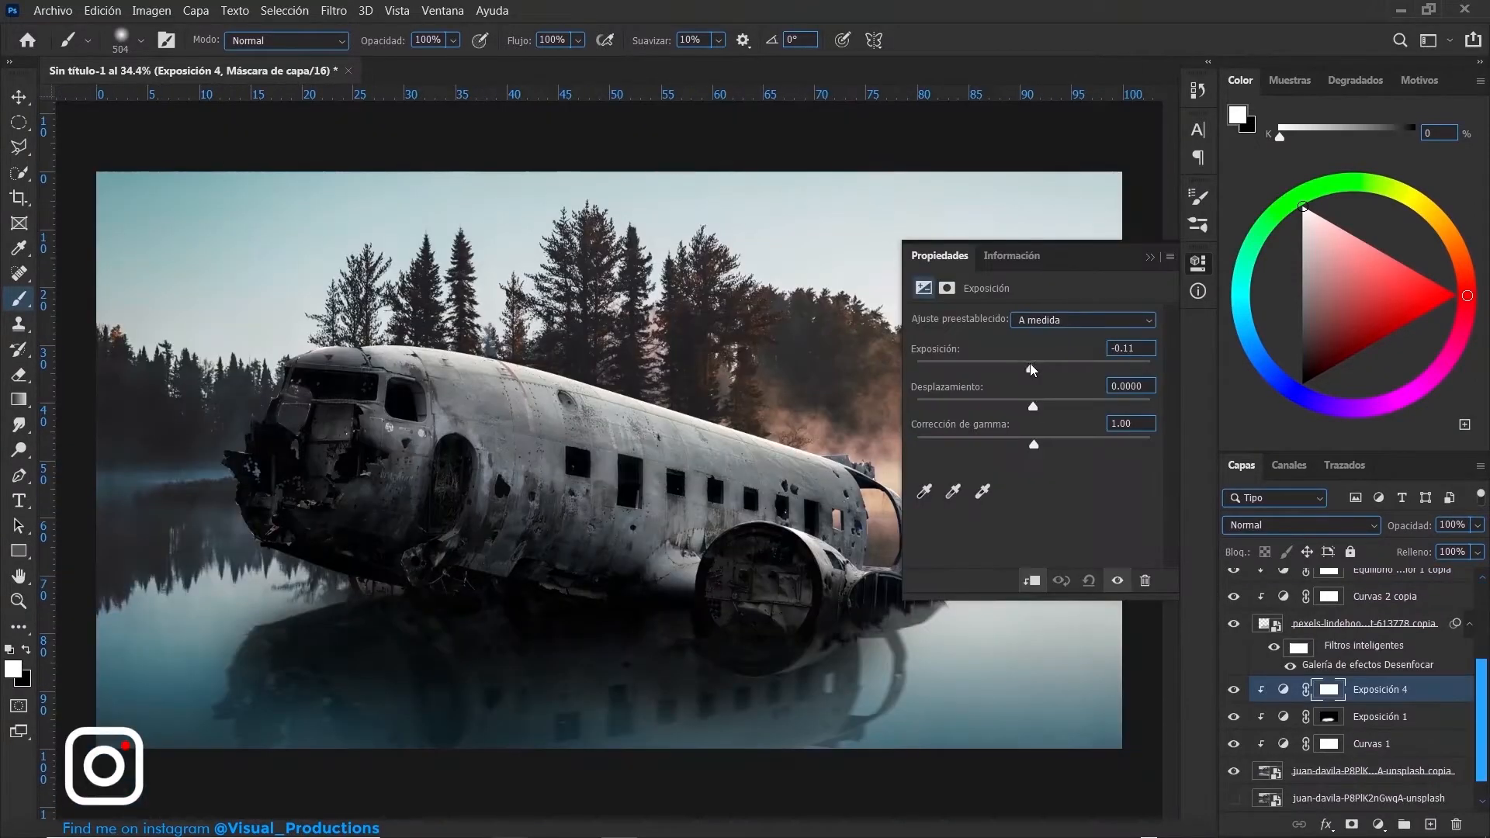
- Set the exposure of the new adjustment clipped to the lake copy to -1.06, invert its mask and paint darkening around the lake's edges
{"action": "left_click_drag", "start_coordinate": [1030, 363], "coordinate": [1015, 363]}
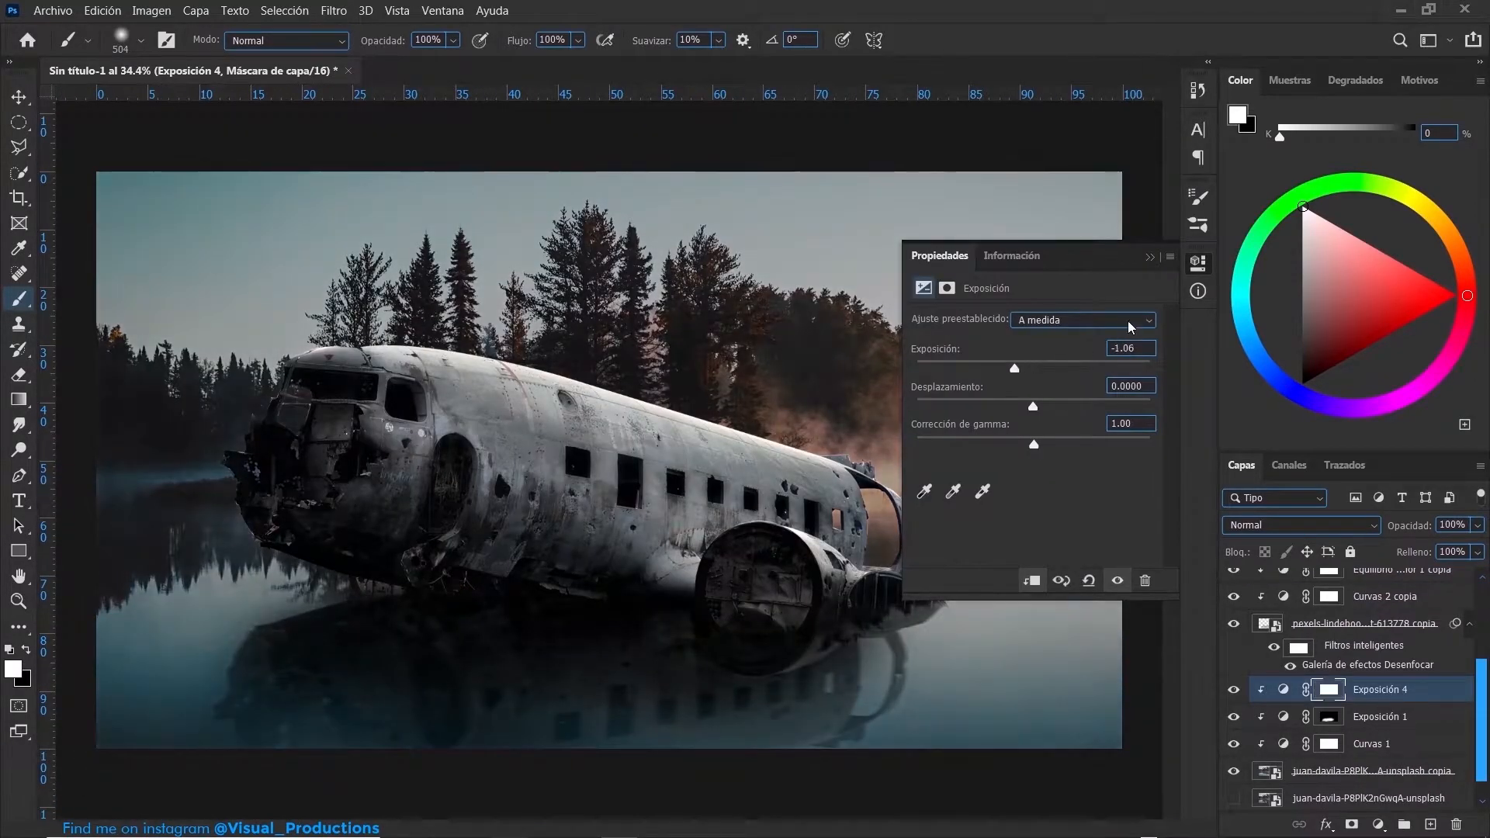
{"action": "left_click", "coordinate": [1152, 257]}
{"action": "key", "text": "ctrl+i"}
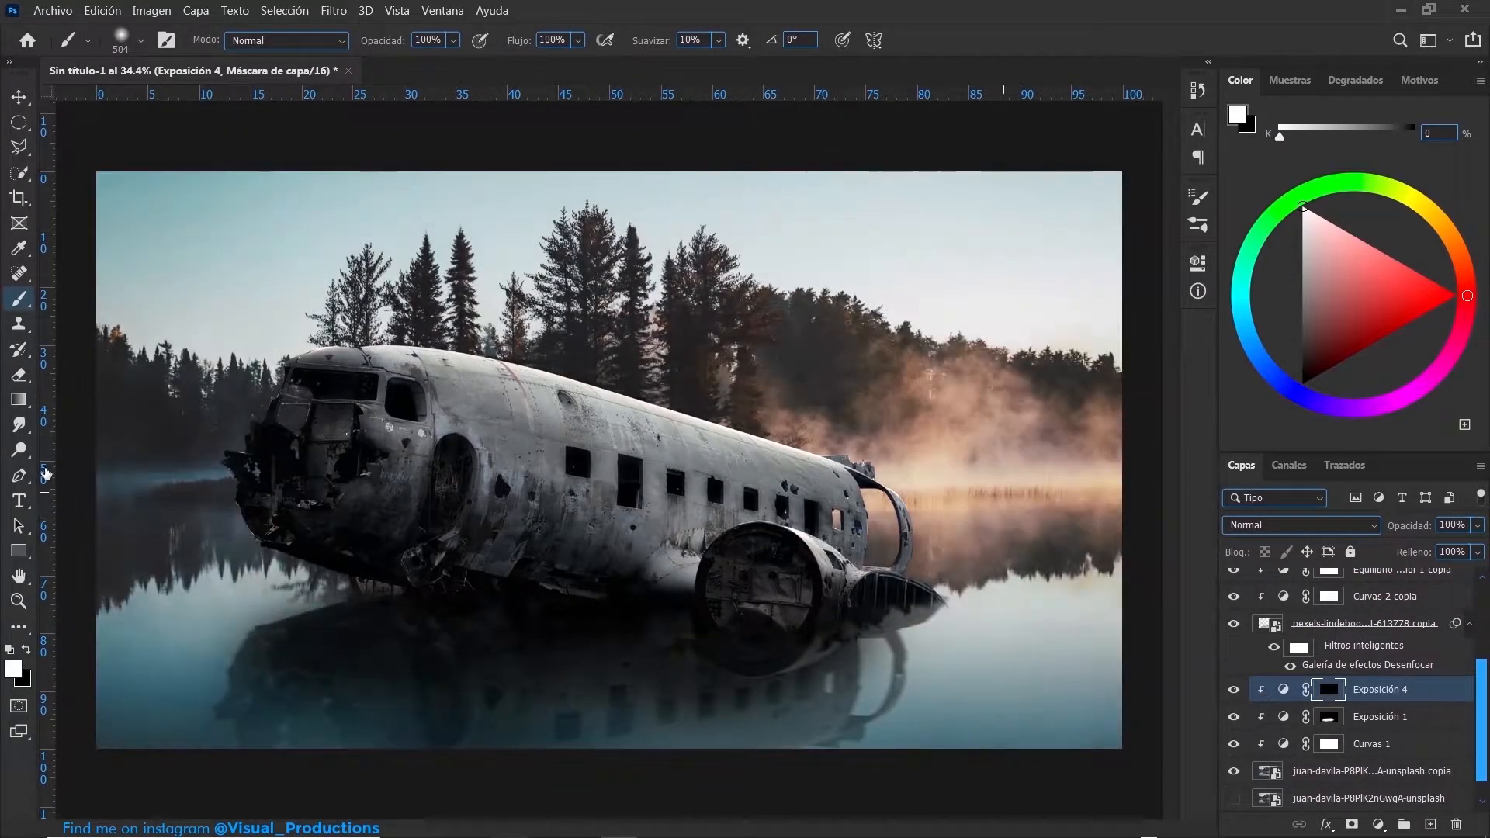
{"action": "mouse_move", "coordinate": [200, 447]}
{"action": "left_mouse_down"}
{"action": "mouse_move", "coordinate": [242, 456]}
{"action": "mouse_move", "coordinate": [111, 458]}
{"action": "mouse_move", "coordinate": [168, 483]}
{"action": "mouse_move", "coordinate": [248, 485]}
{"action": "mouse_move", "coordinate": [118, 479]}
{"action": "mouse_move", "coordinate": [110, 405]}
{"action": "left_mouse_up"}
{"action": "left_click_drag", "start_coordinate": [656, 784], "coordinate": [983, 821]}
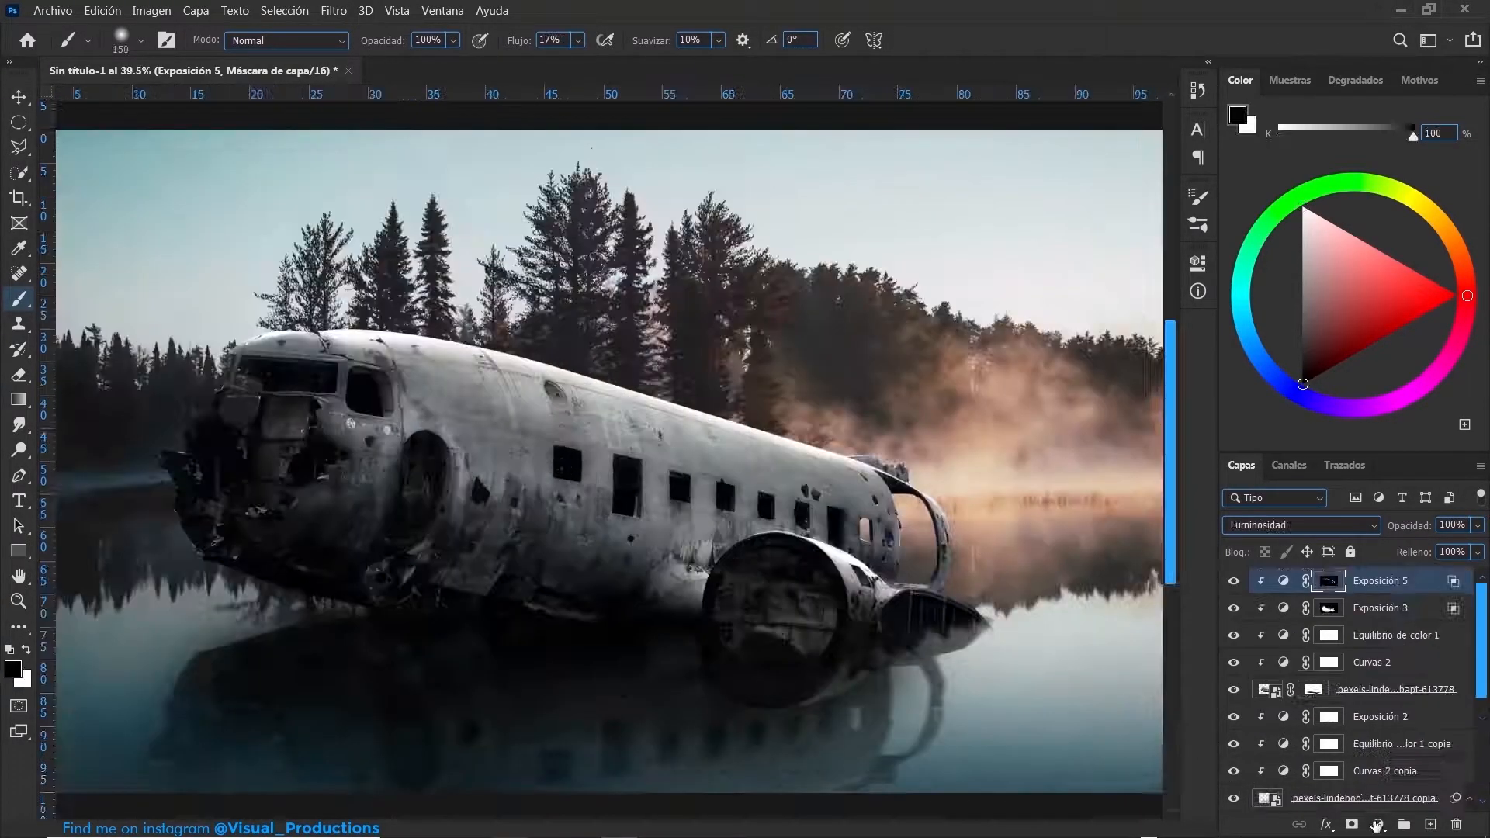
- Add a Hue/Saturation adjustment clipped to the plane, colorized with hue 26 and saturation 25
{"action": "left_click", "coordinate": [1378, 824]}
{"action": "left_click", "coordinate": [1164, 283]}
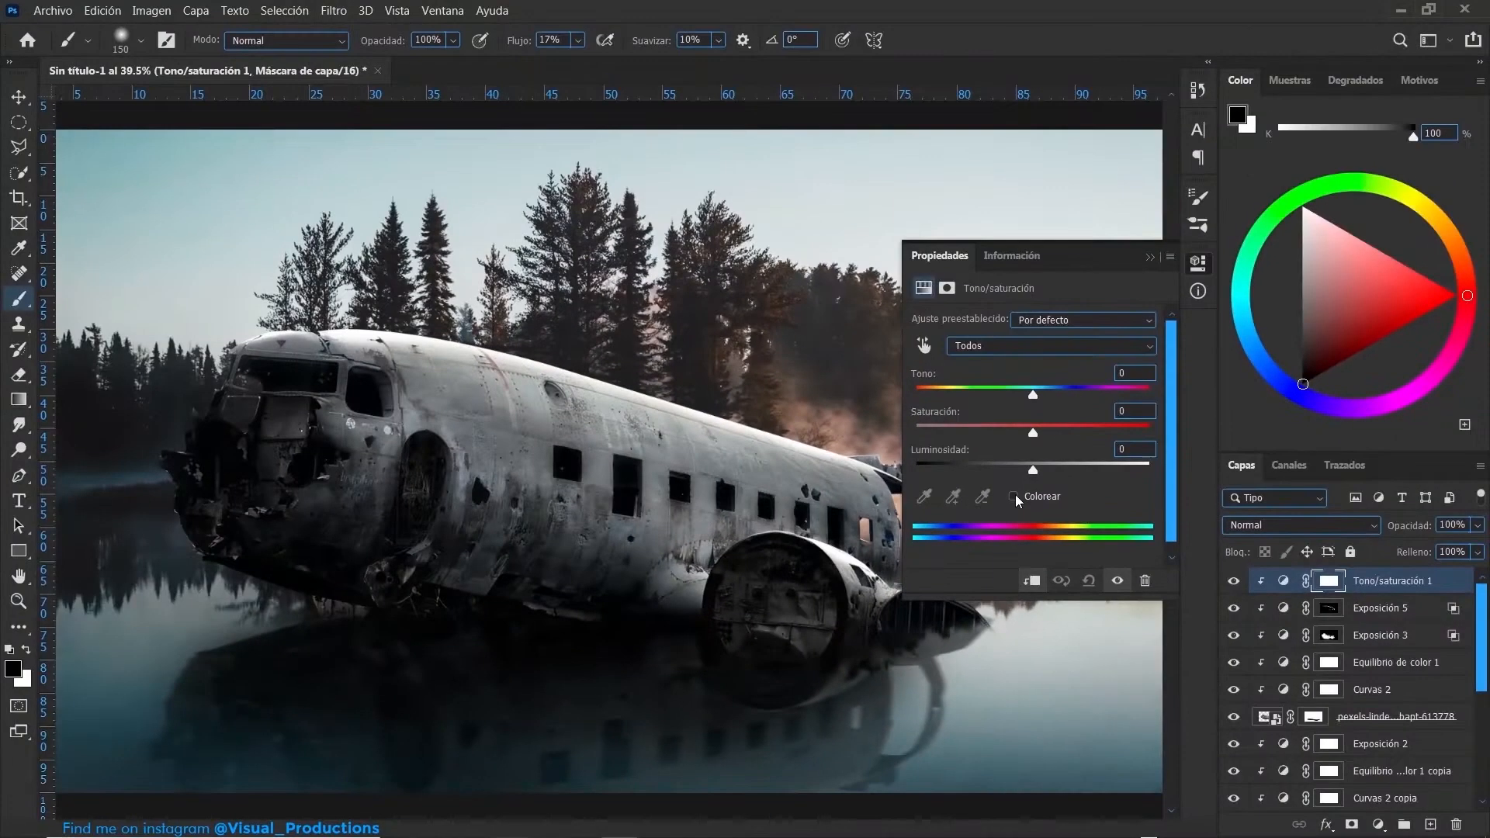
{"action": "left_click", "coordinate": [1014, 496]}
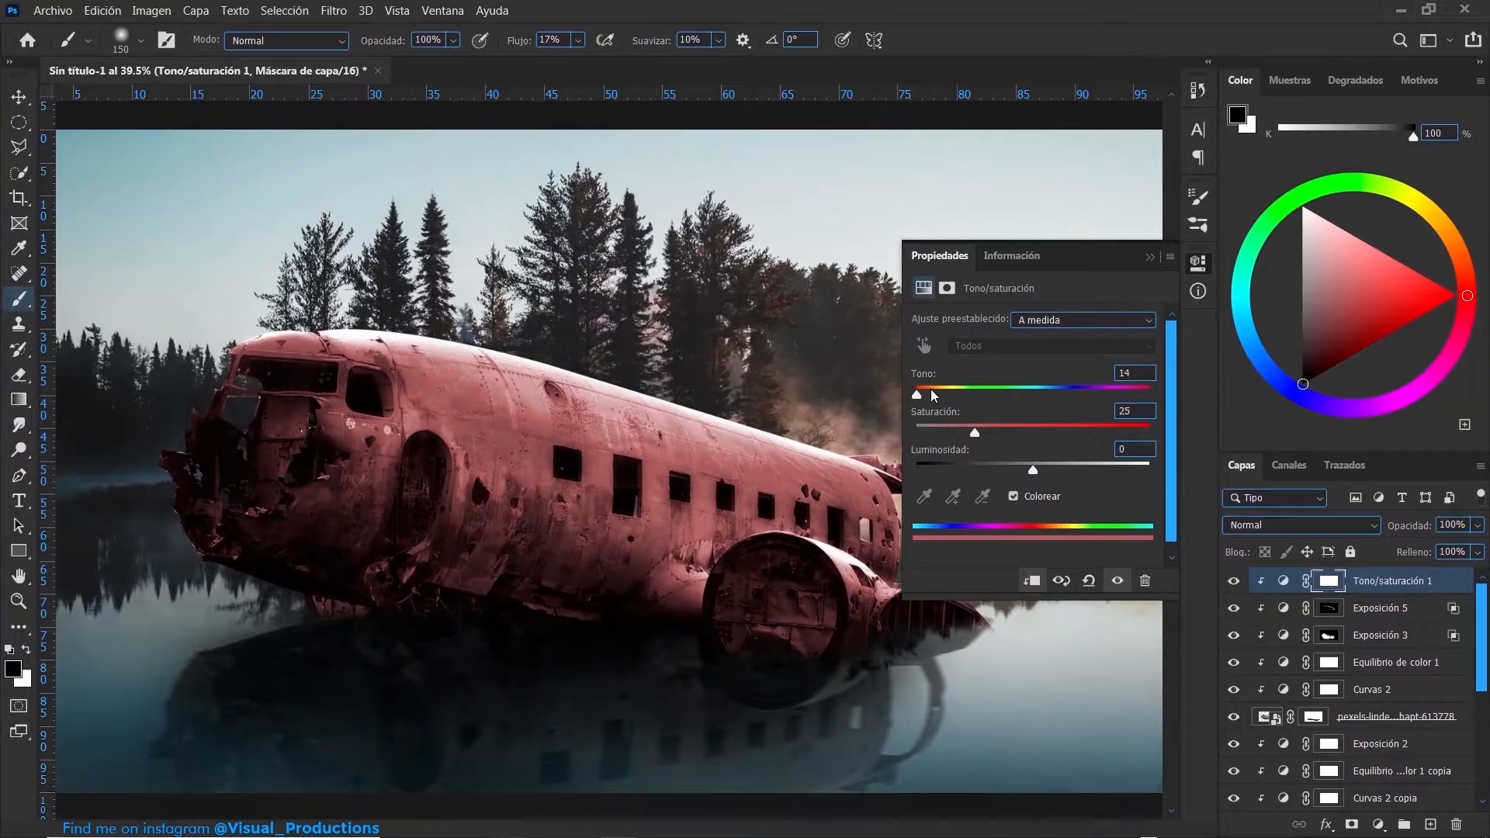
{"action": "left_click_drag", "start_coordinate": [933, 394], "coordinate": [936, 394]}
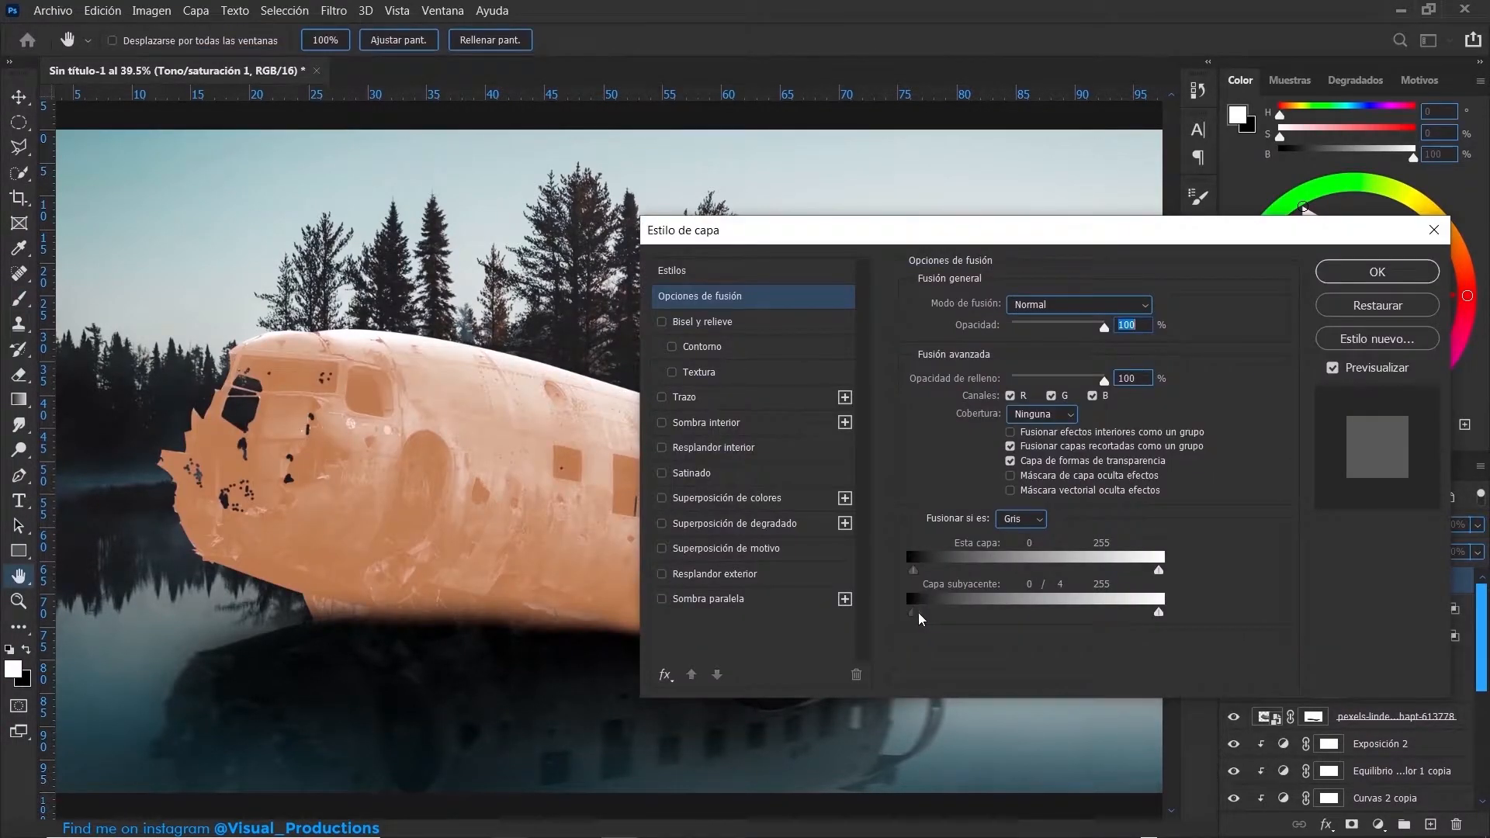
- Split the Hue/Saturation layer's underlying black Blend If slider to 85 and paint the warm tint onto the fuselage through its mask at 9% flow
{"action": "left_click_drag", "start_coordinate": [918, 613], "coordinate": [996, 613]}
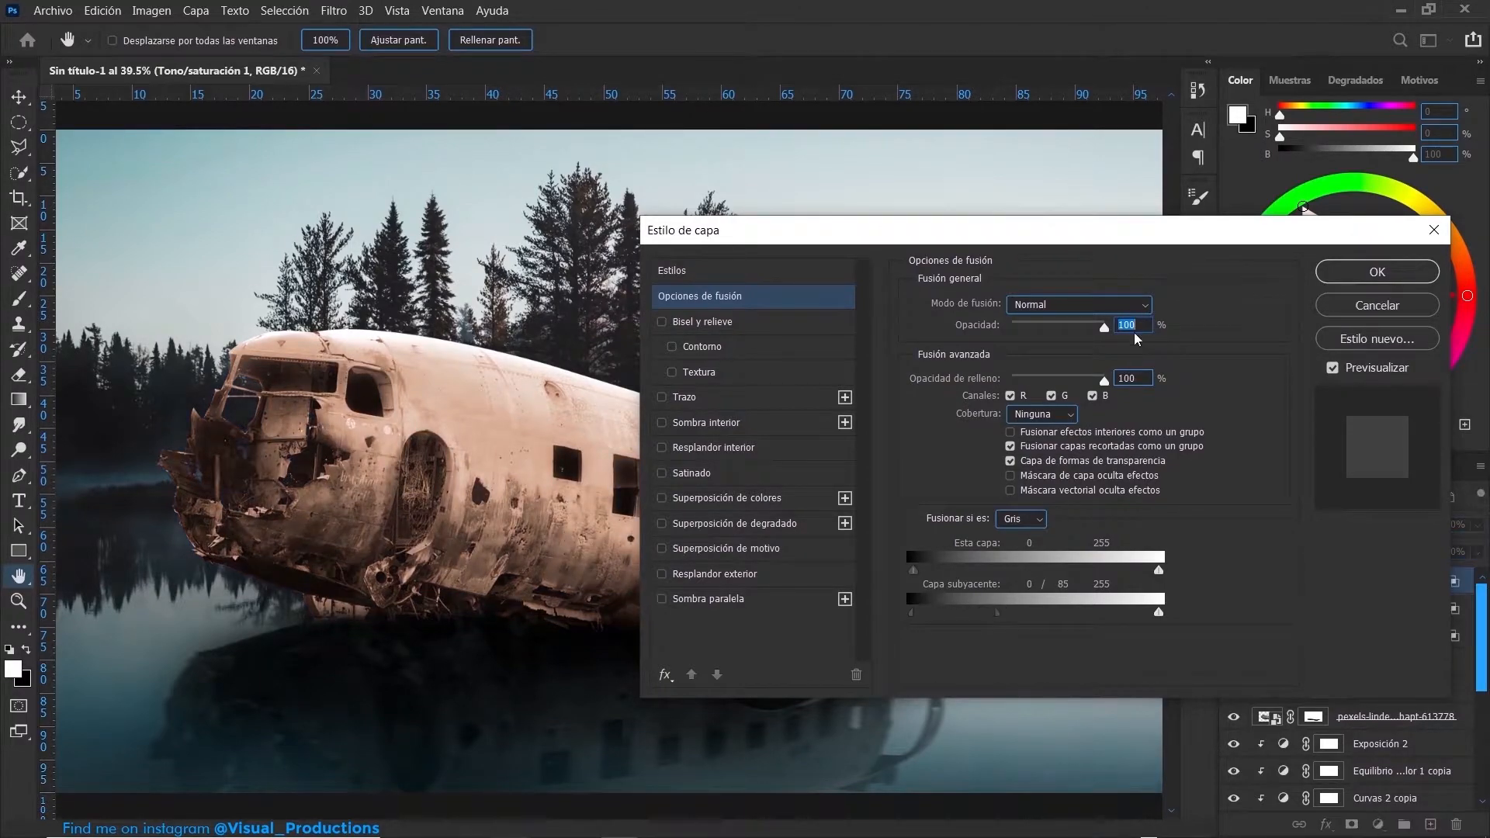
{"action": "left_click", "coordinate": [1379, 272]}
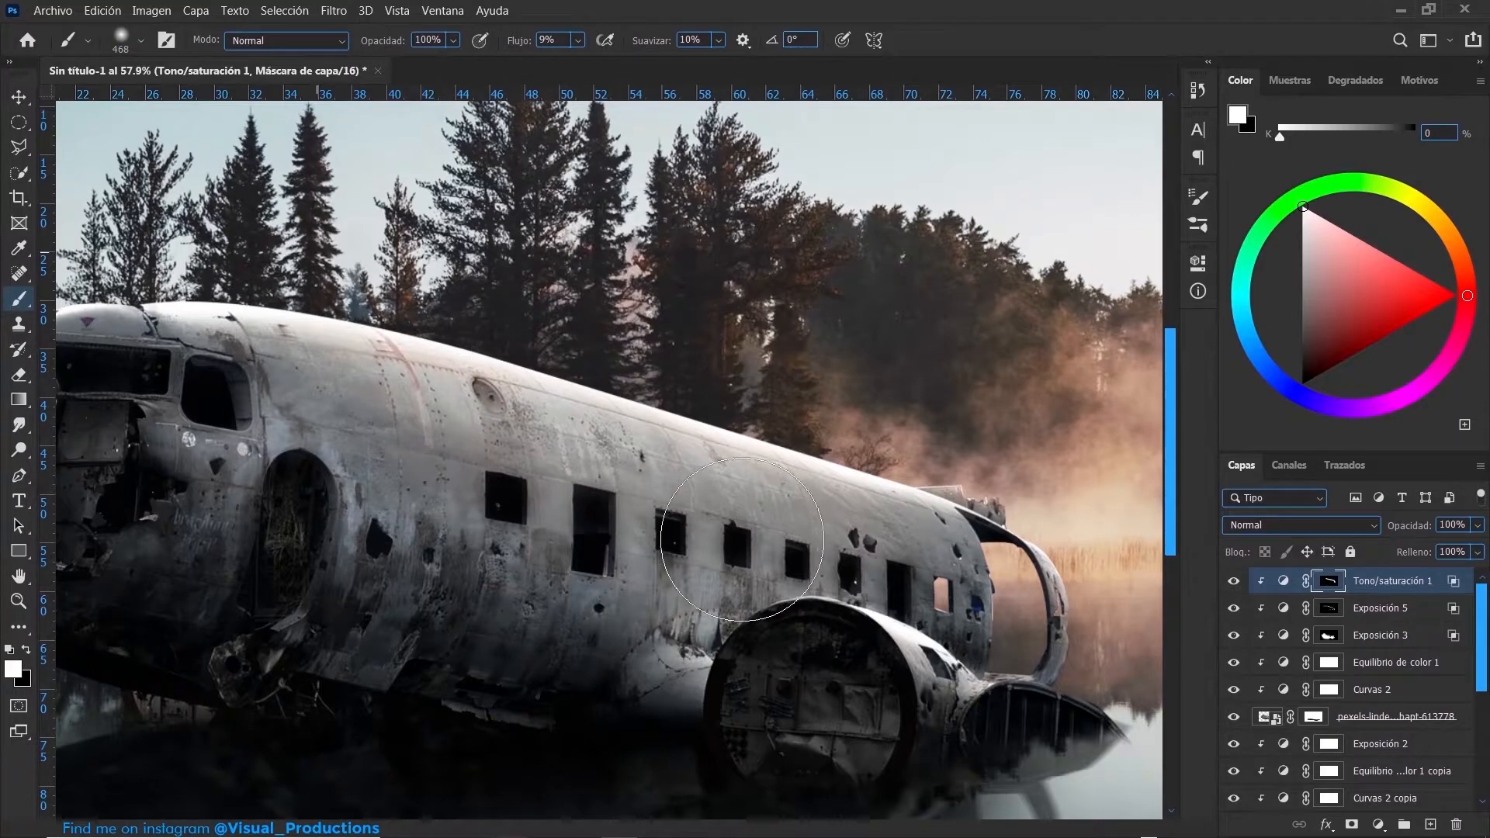
{"action": "scroll", "coordinate": [1001, 403], "scroll_direction": "down", "scroll_amount": 3}
{"action": "left_click_drag", "start_coordinate": [999, 499], "coordinate": [961, 499]}
- Apply a Tilt-Shift blur of 15 px to the lake copy layer
{"action": "left_click", "coordinate": [1335, 744]}
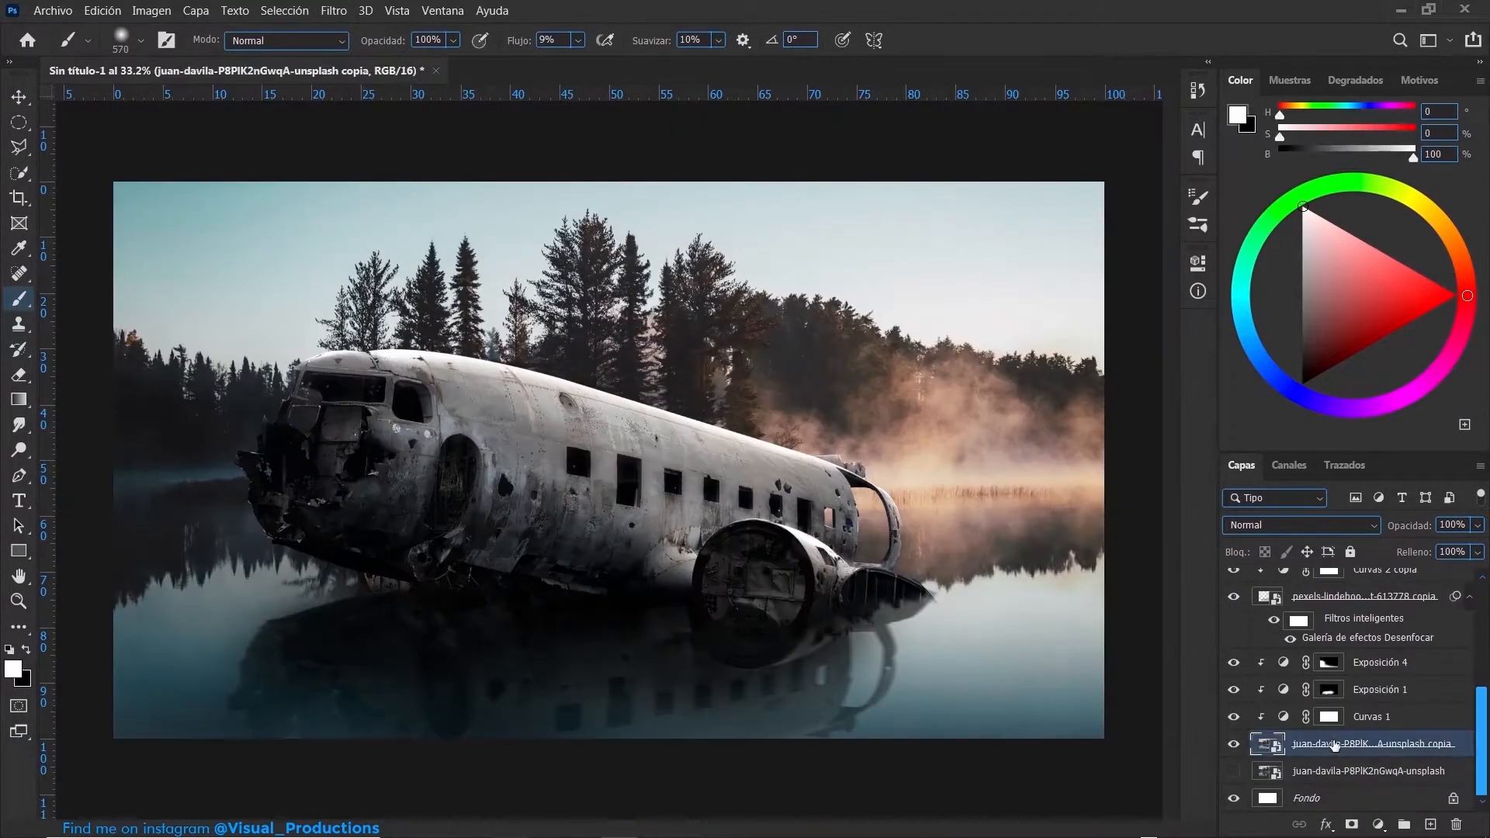
{"action": "left_click", "coordinate": [351, 11]}
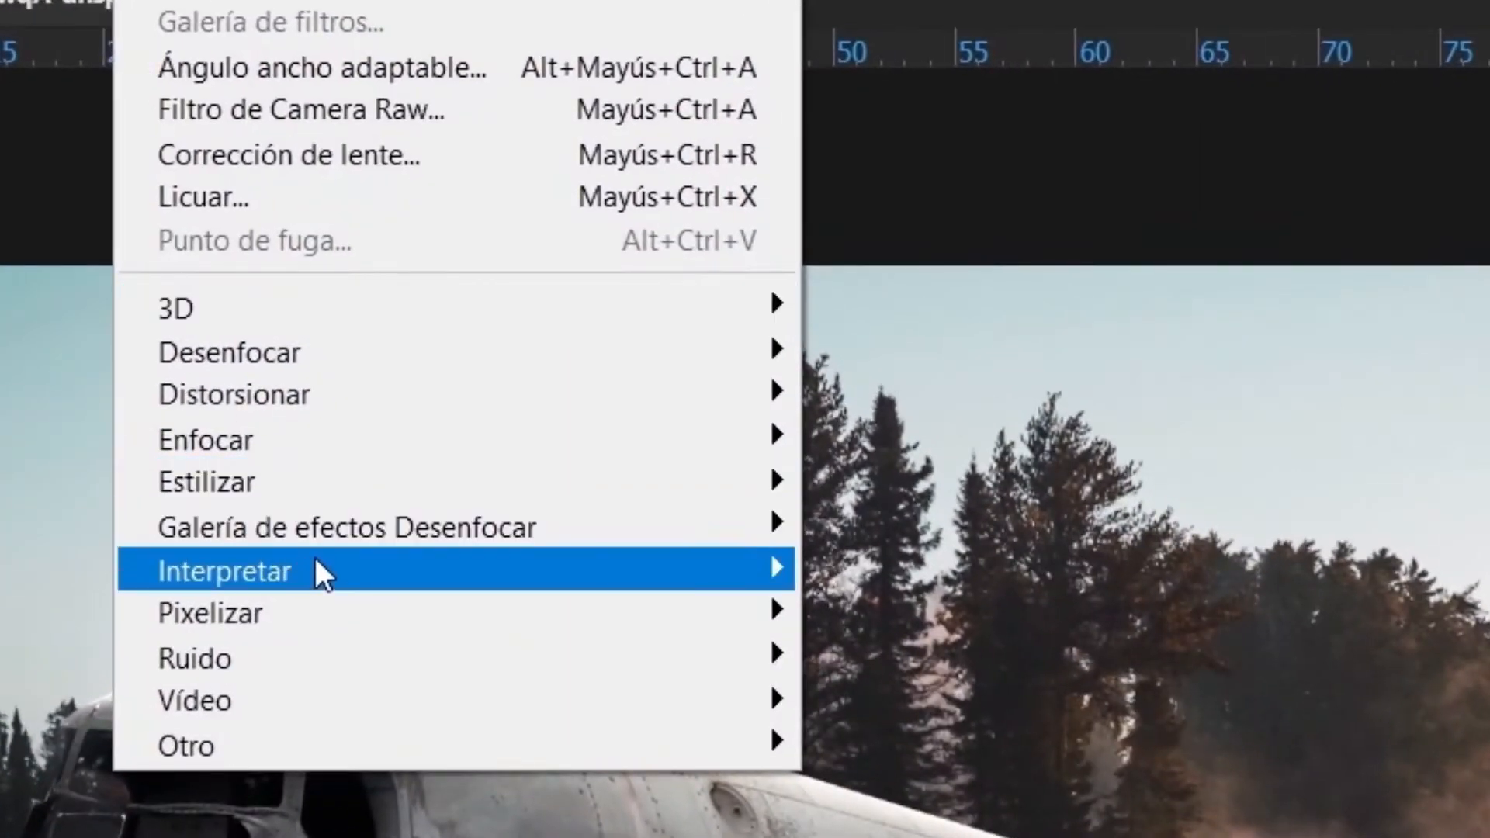
{"action": "mouse_move", "coordinate": [417, 294]}
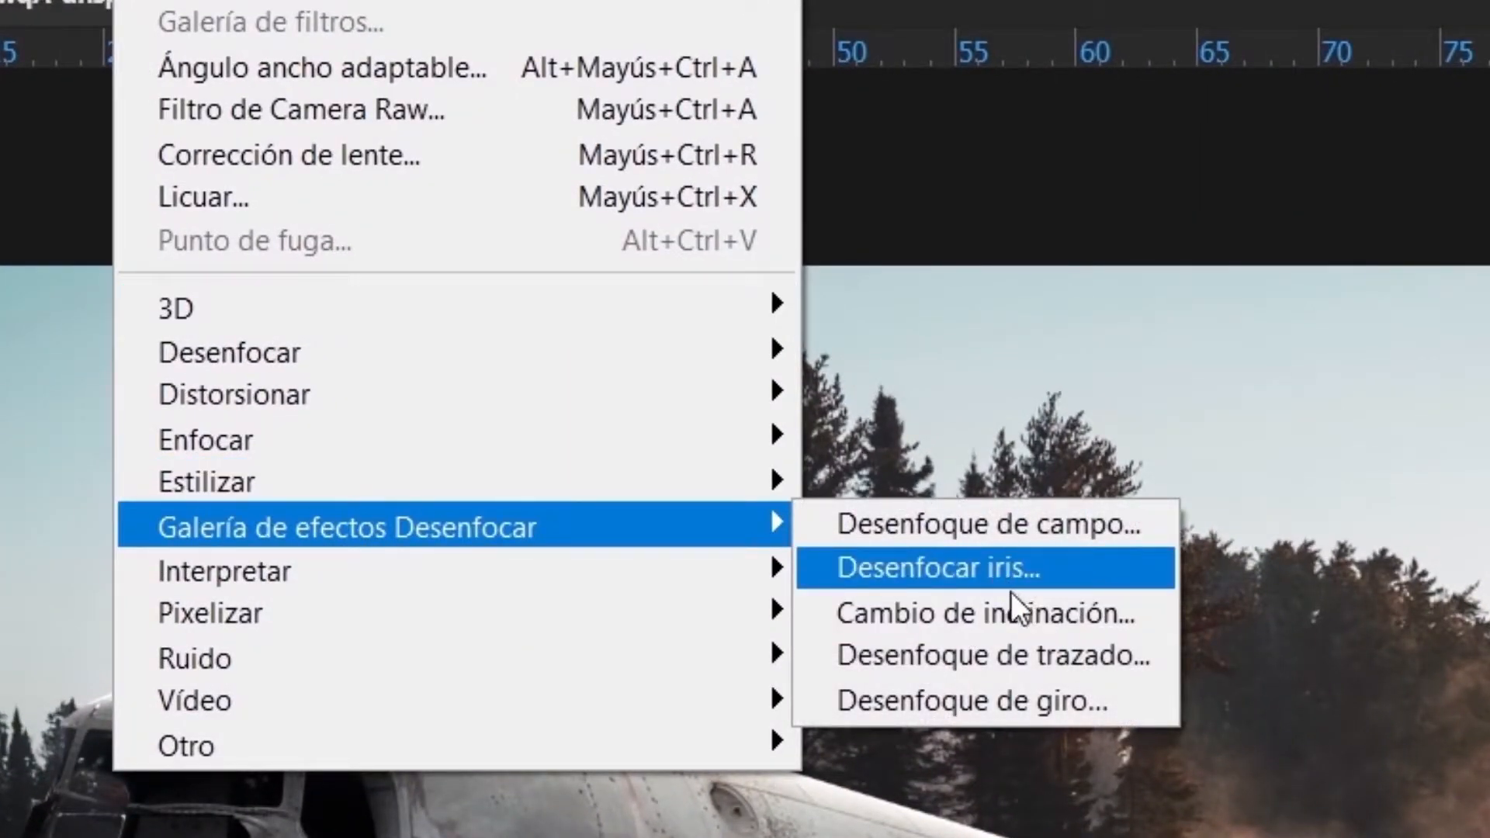
{"action": "left_click", "coordinate": [1008, 611]}
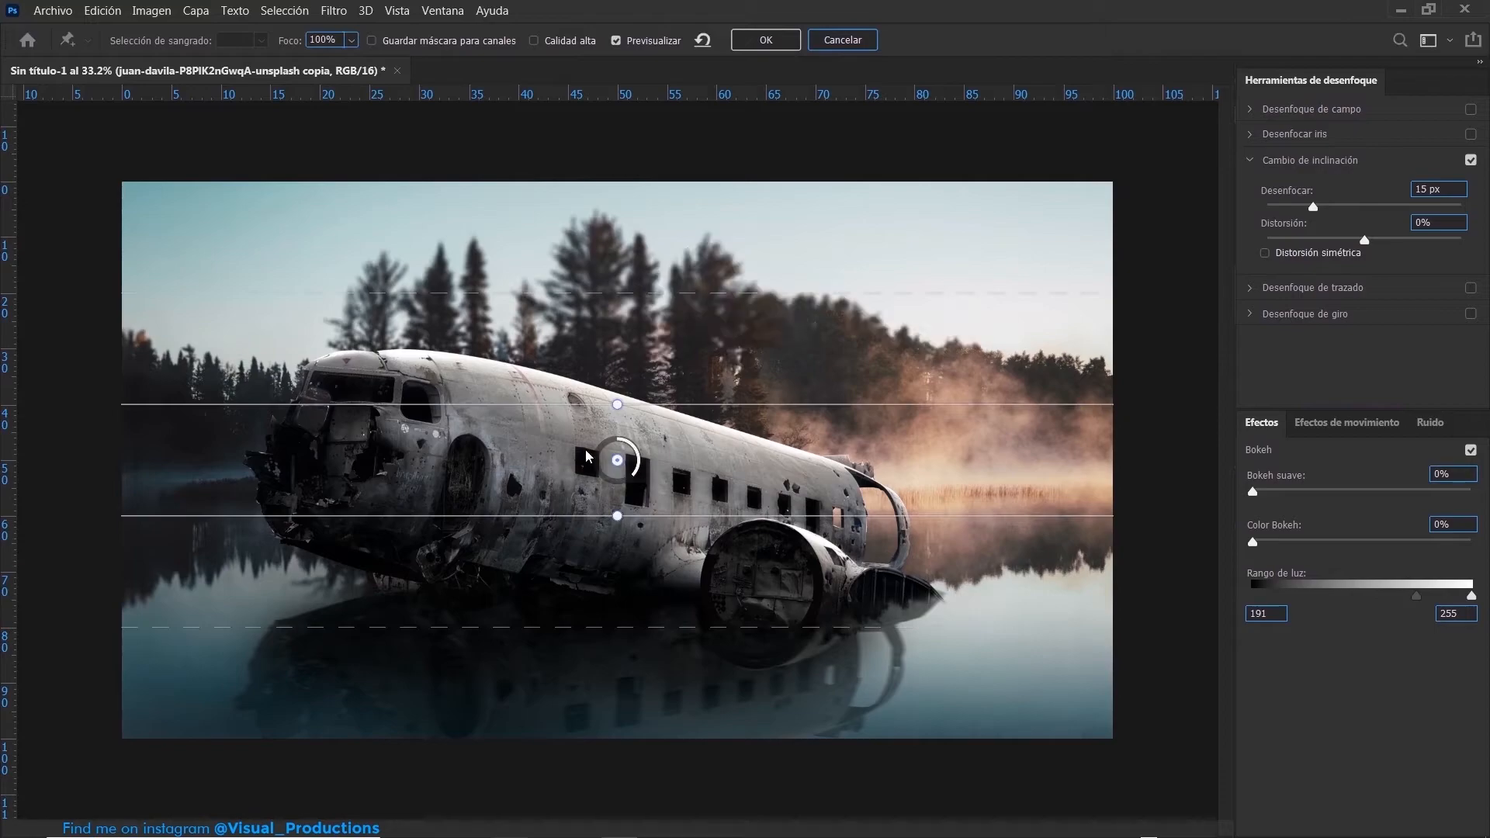
- Centre the Tilt-Shift focus on the water below the plane and adjust its focus and fade lines so the background trees blur softly
{"action": "left_click_drag", "start_coordinate": [619, 461], "coordinate": [626, 571]}
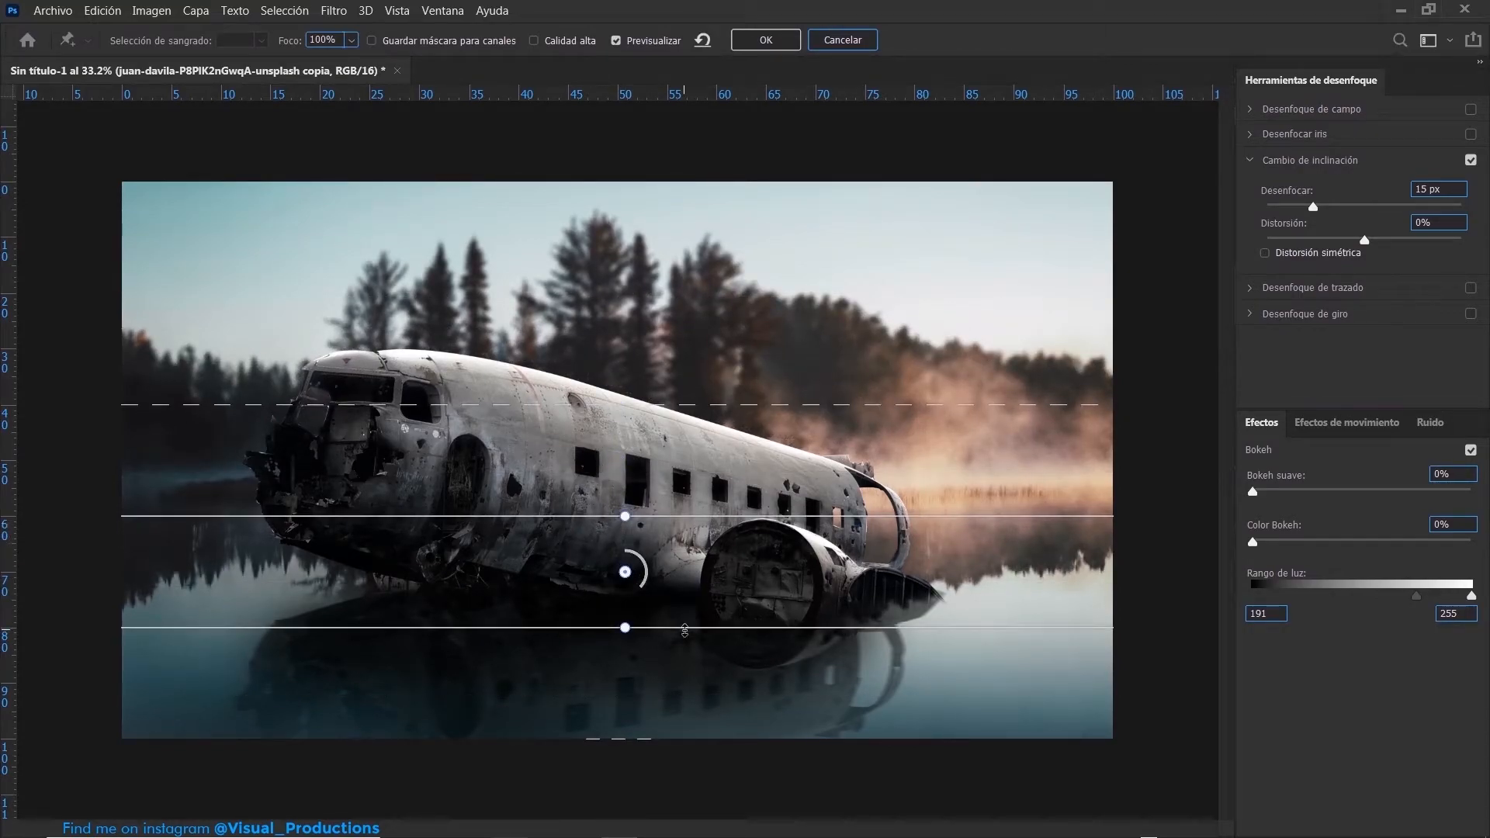
{"action": "left_click_drag", "start_coordinate": [687, 637], "coordinate": [674, 717]}
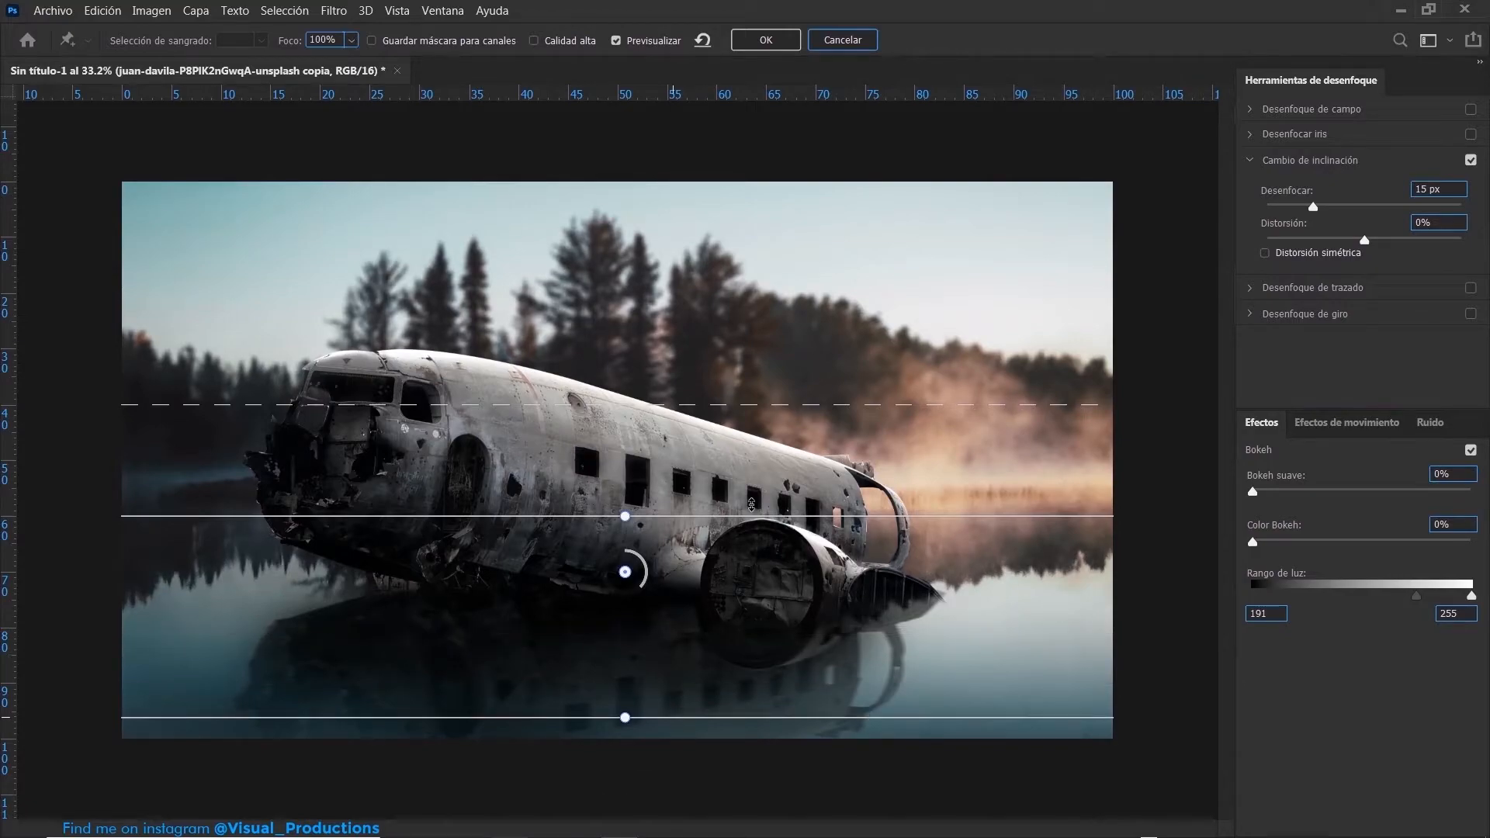
{"action": "left_click_drag", "start_coordinate": [731, 509], "coordinate": [739, 391]}
{"action": "left_click_drag", "start_coordinate": [718, 320], "coordinate": [718, 266]}
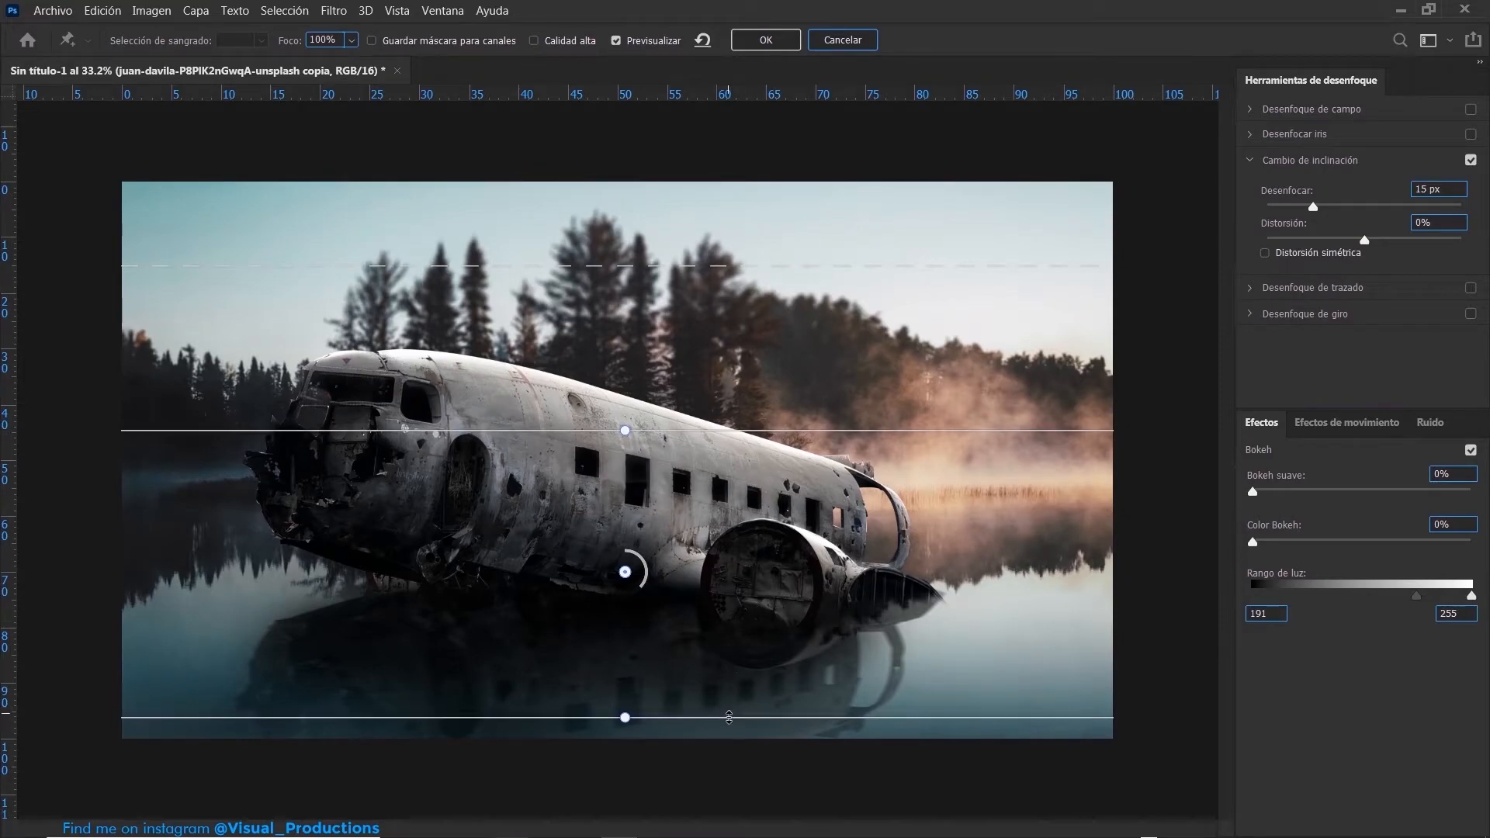
{"action": "left_click_drag", "start_coordinate": [729, 718], "coordinate": [729, 712]}
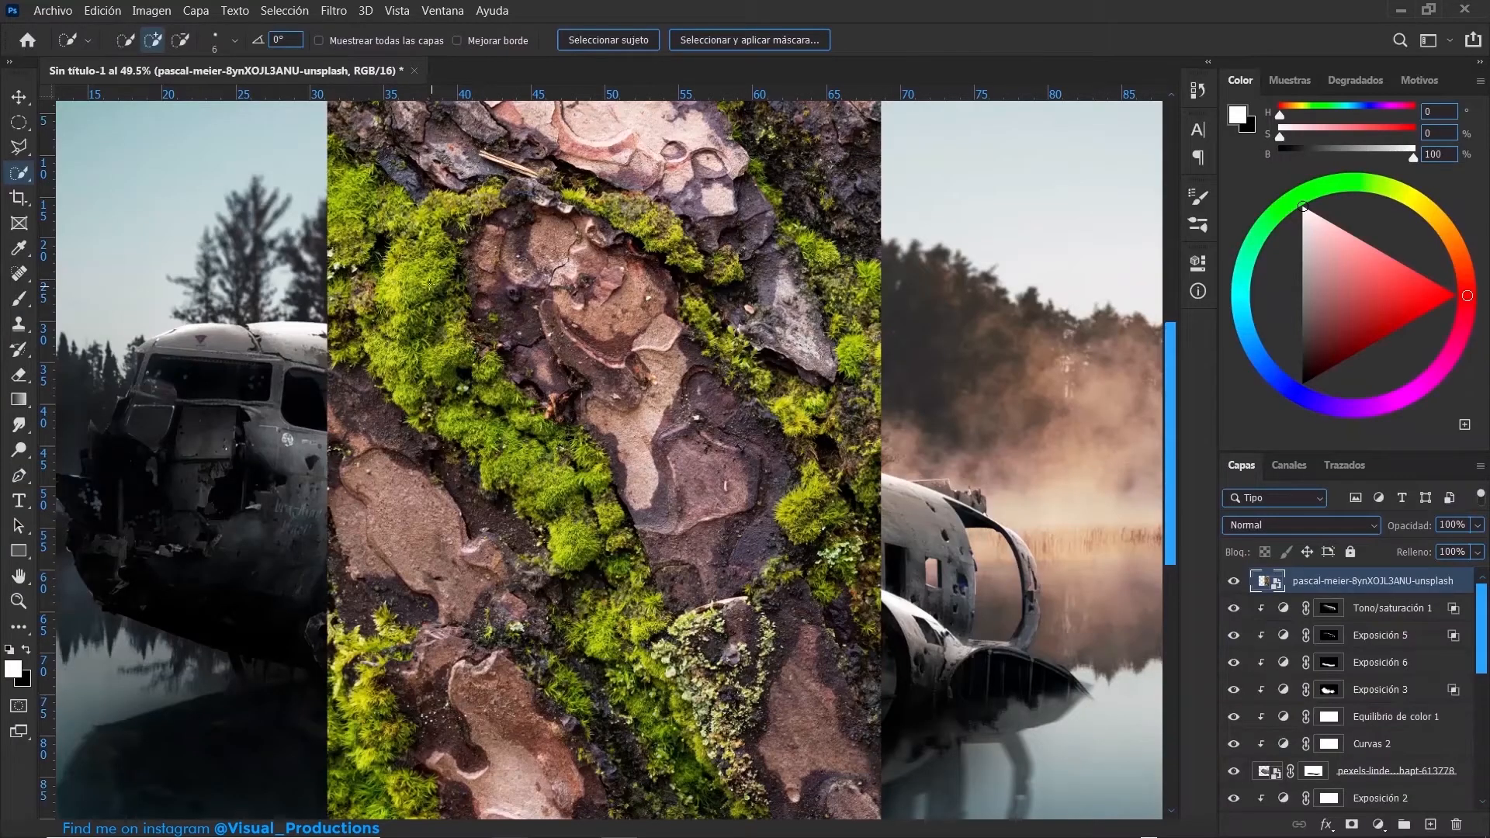
- Quick-select the diagonal strip of green moss in the bark photo and refine its edge with Select and Mask
{"action": "right_click", "coordinate": [410, 271], "text": "alt"}
{"action": "mouse_move", "coordinate": [411, 267]}
{"action": "left_mouse_down"}
{"action": "mouse_move", "coordinate": [414, 340]}
{"action": "mouse_move", "coordinate": [580, 516]}
{"action": "mouse_move", "coordinate": [625, 648]}
{"action": "left_mouse_up"}
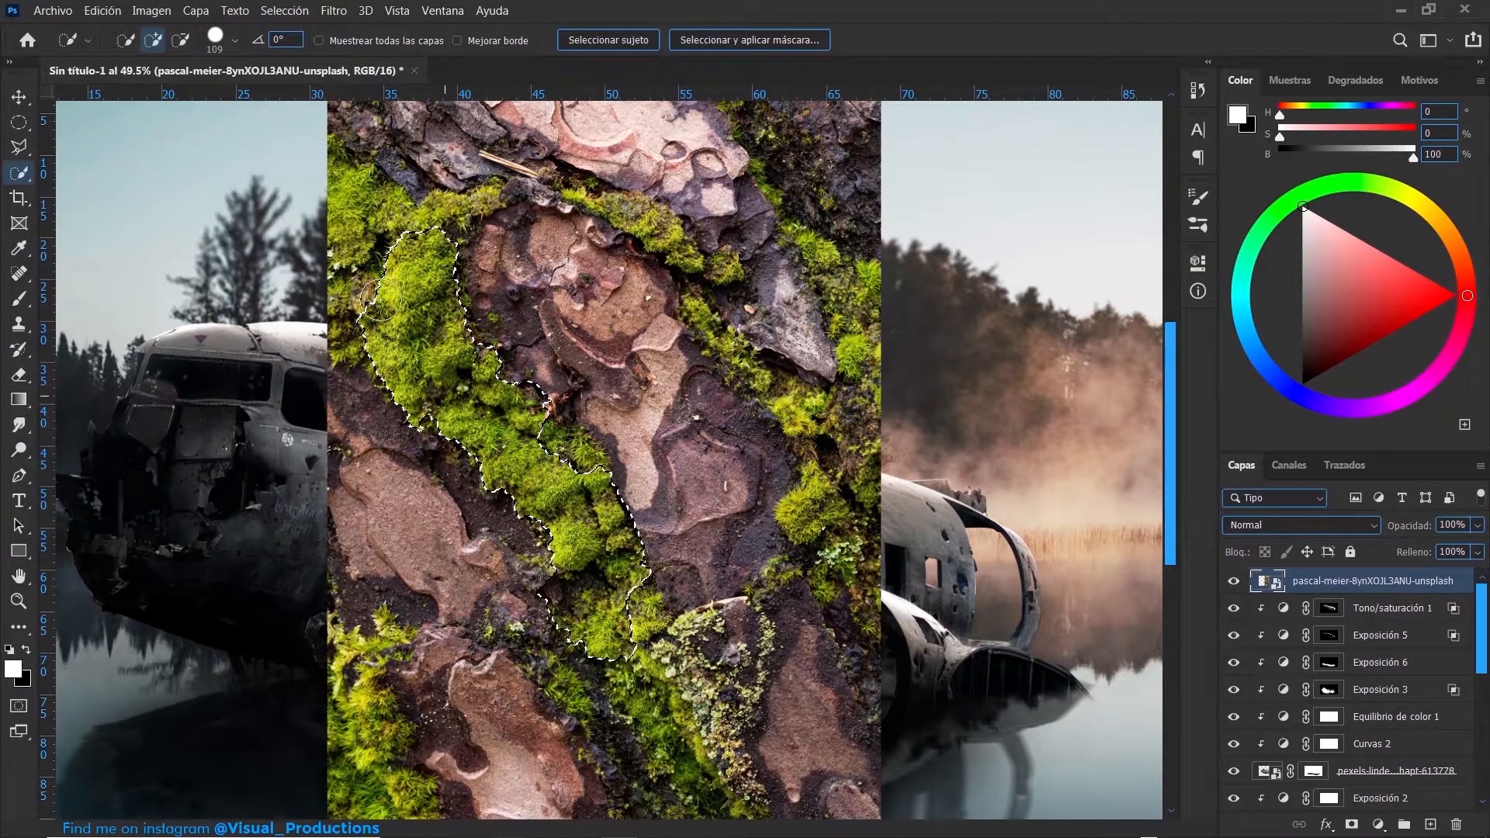
{"action": "left_click", "coordinate": [359, 230]}
{"action": "key", "text": "ctrl+alt+r"}
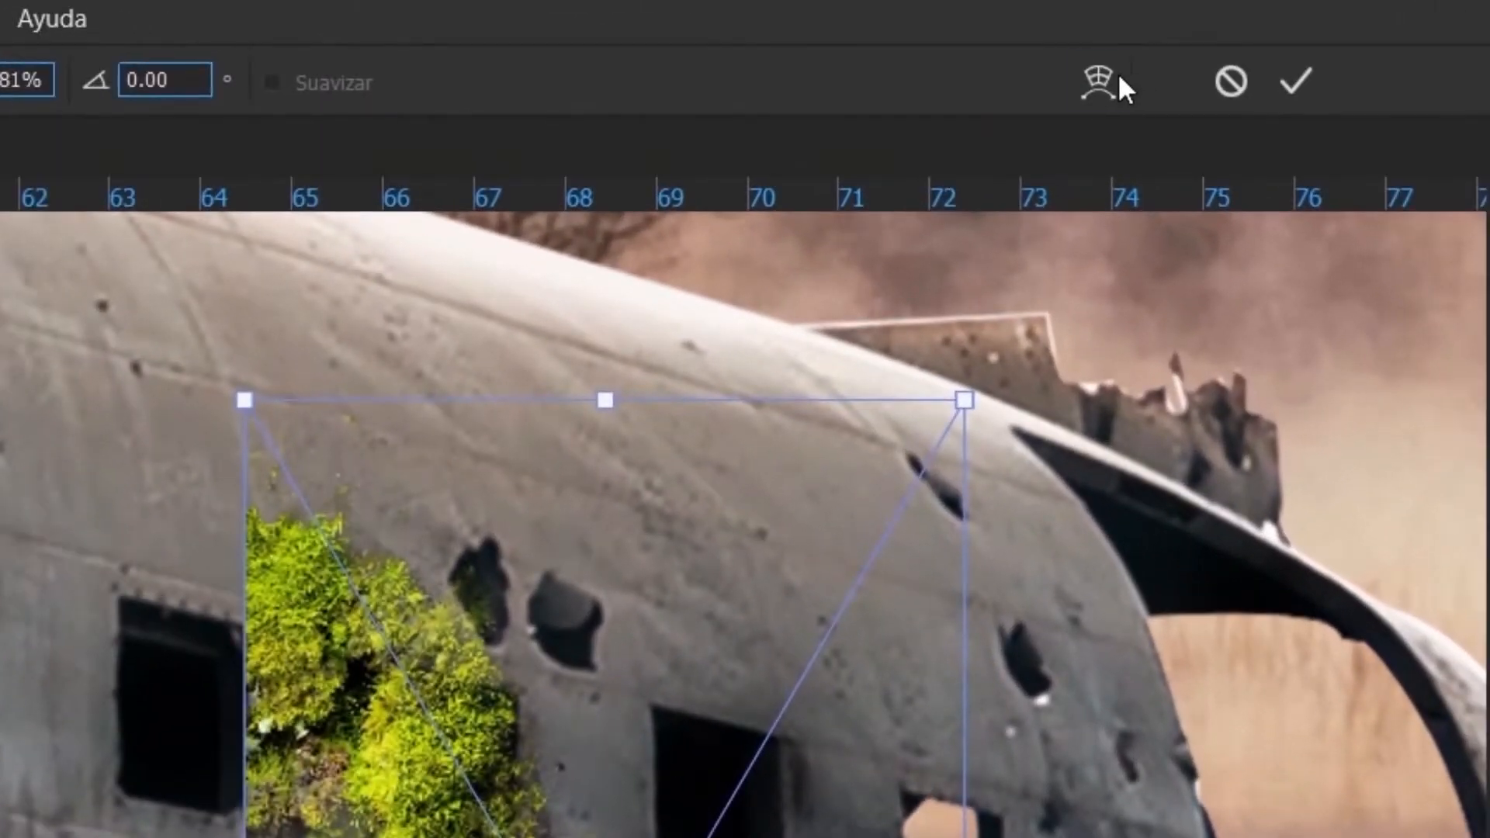
- Warp the moss strip along the upper rim of the round engine cowling and mask away its stray edges with a black textured brush
{"action": "left_click", "coordinate": [981, 40]}
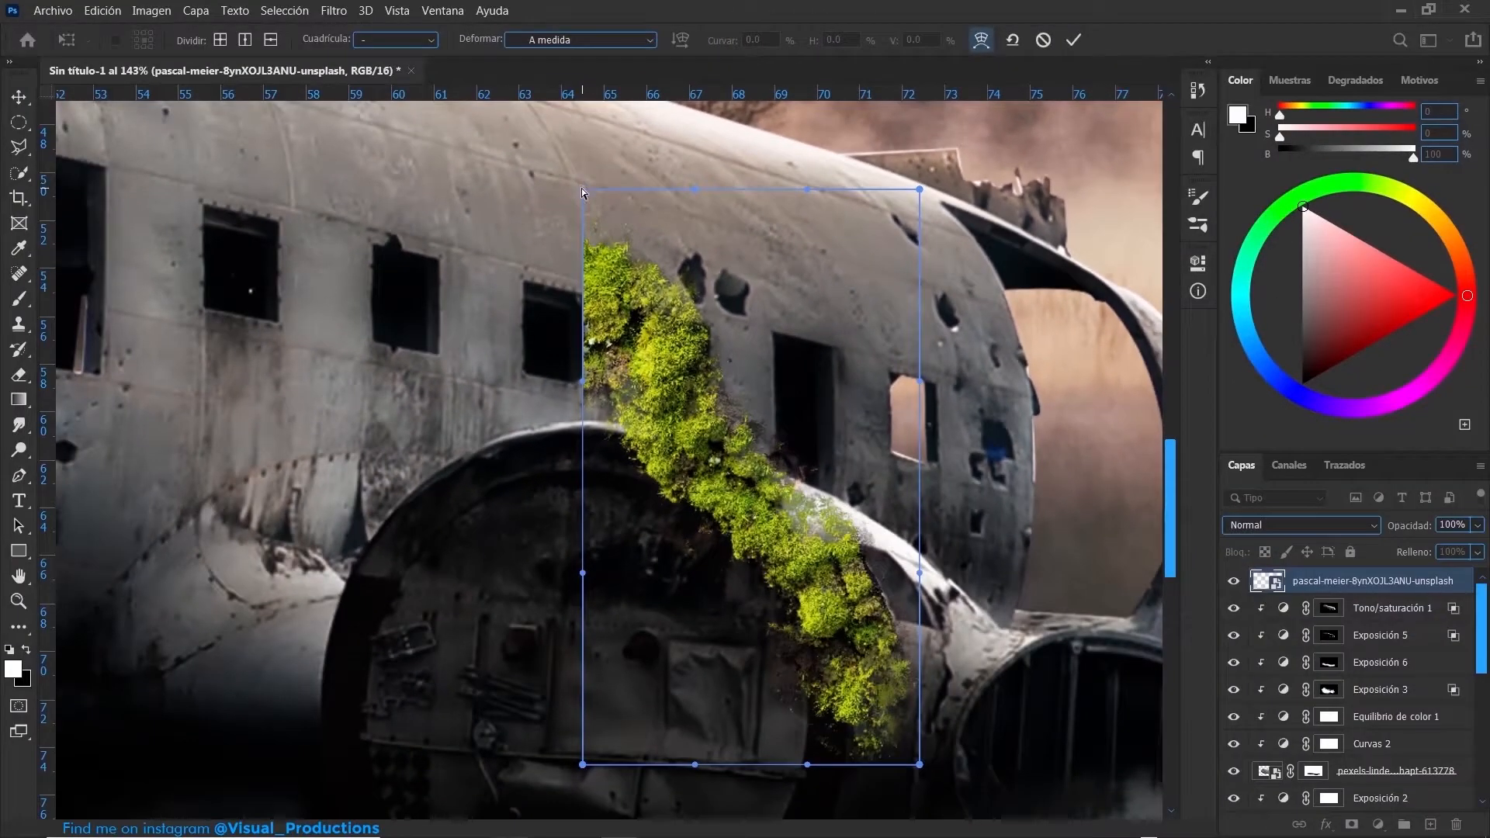
{"action": "left_click_drag", "start_coordinate": [582, 189], "coordinate": [413, 493]}
{"action": "mouse_move", "coordinate": [714, 538]}
{"action": "left_mouse_down"}
{"action": "mouse_move", "coordinate": [683, 552]}
{"action": "mouse_move", "coordinate": [729, 547]}
{"action": "left_mouse_up"}
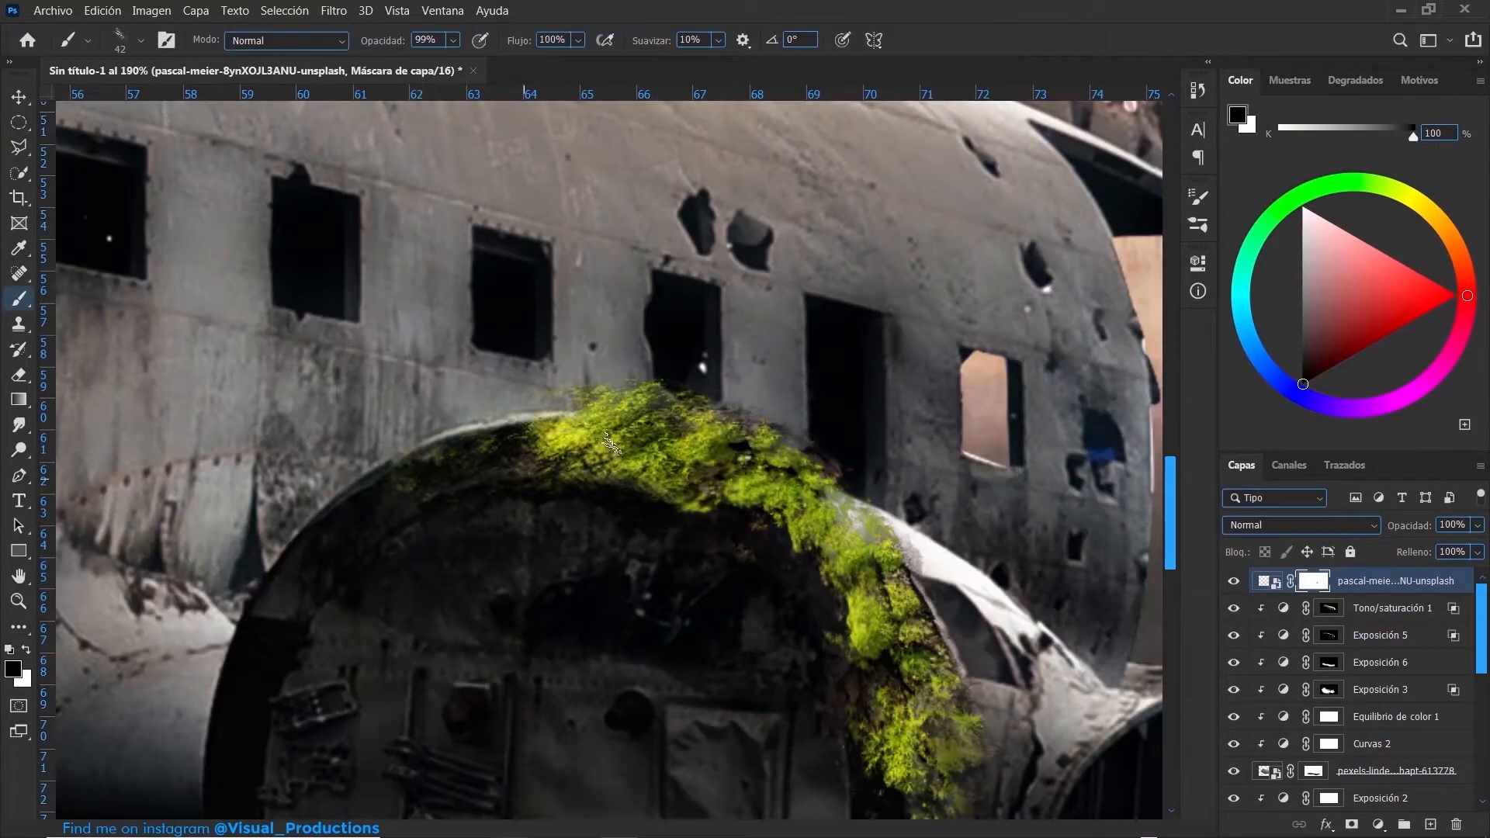
{"action": "mouse_move", "coordinate": [612, 444]}
{"action": "left_mouse_down"}
{"action": "mouse_move", "coordinate": [578, 473]}
{"action": "mouse_move", "coordinate": [602, 465]}
{"action": "mouse_move", "coordinate": [589, 483]}
{"action": "left_mouse_up"}
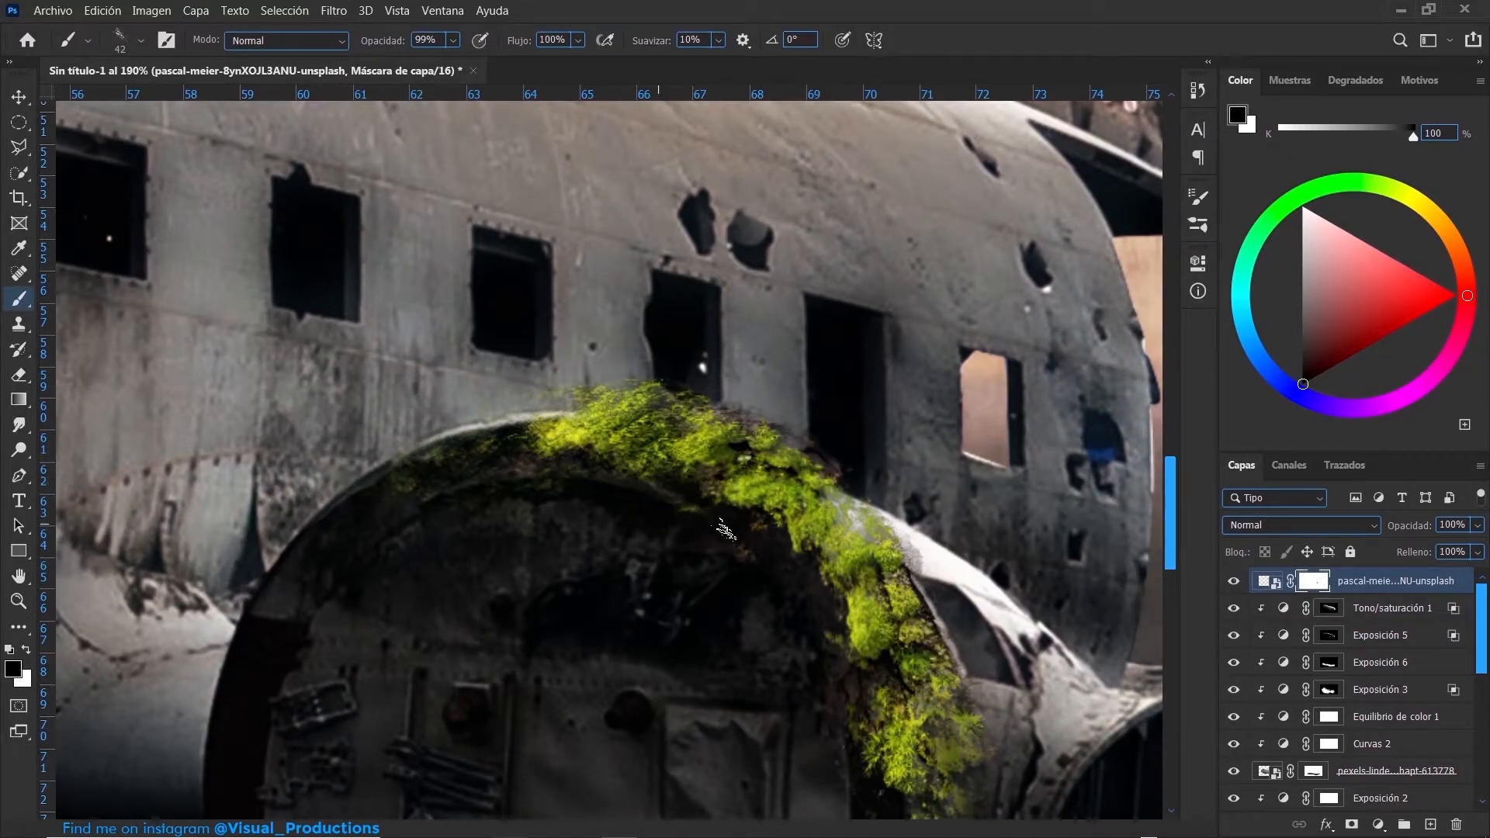
{"action": "left_click_drag", "start_coordinate": [685, 448], "coordinate": [613, 465]}
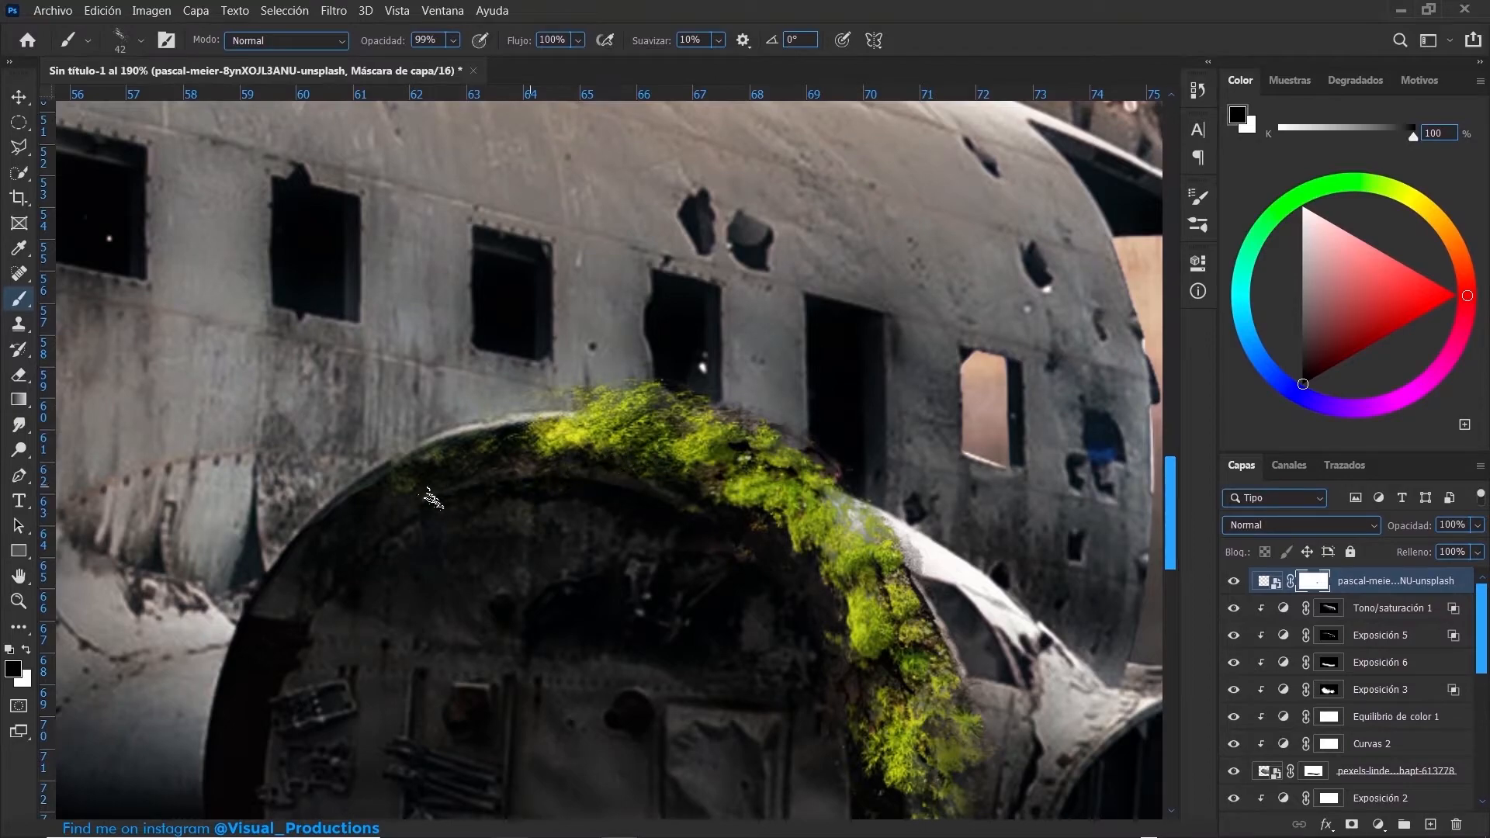
{"action": "mouse_move", "coordinate": [541, 428]}
{"action": "left_mouse_down"}
{"action": "mouse_move", "coordinate": [559, 438]}
{"action": "mouse_move", "coordinate": [544, 449]}
{"action": "left_mouse_up"}
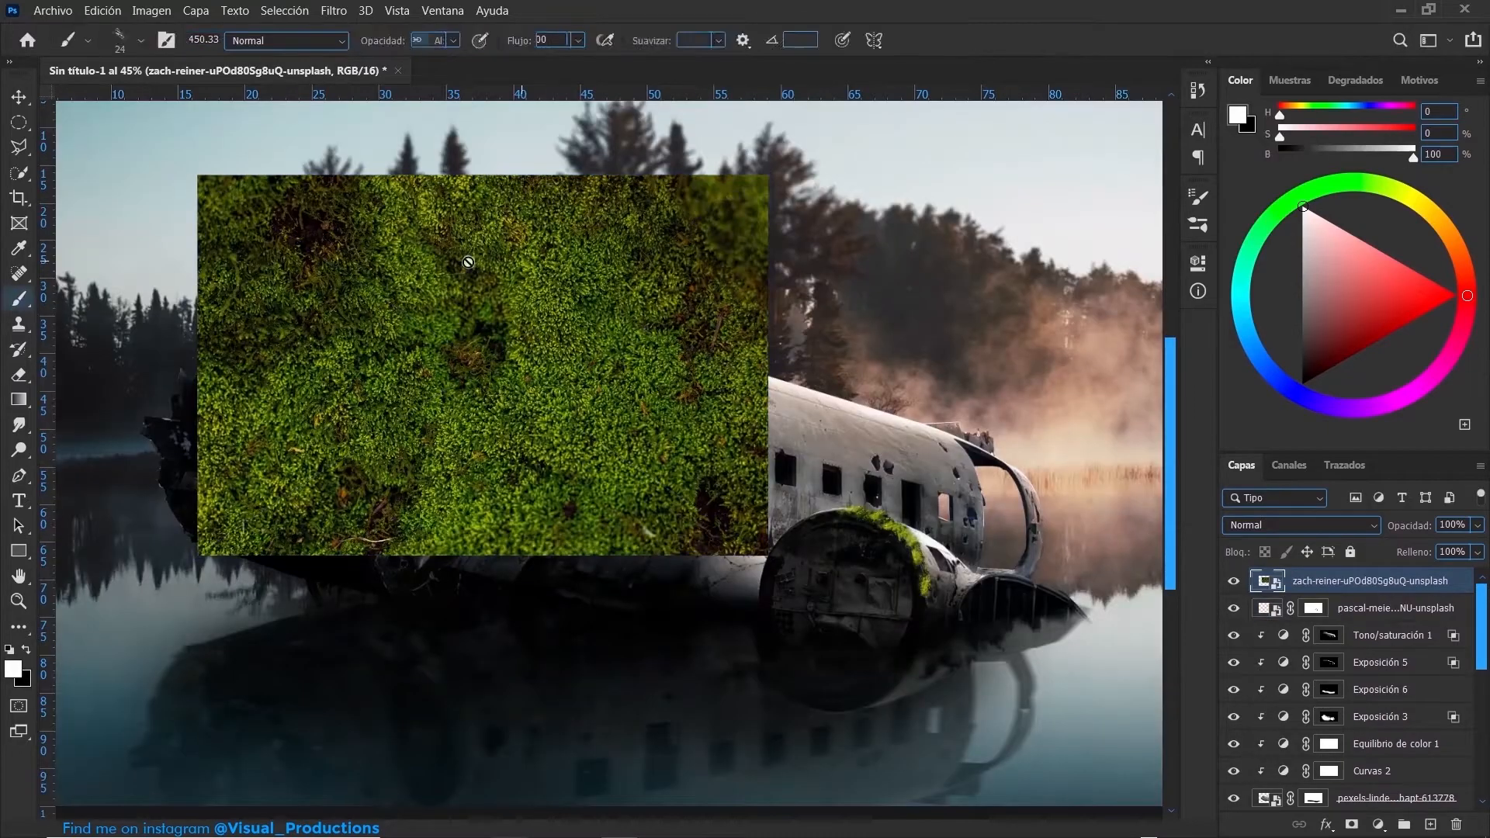
- Fit the semi-transparent zach-reiner foliage photo over the rear fuselage by scaling, rotating and moving it
{"action": "left_click_drag", "start_coordinate": [481, 318], "coordinate": [706, 386]}
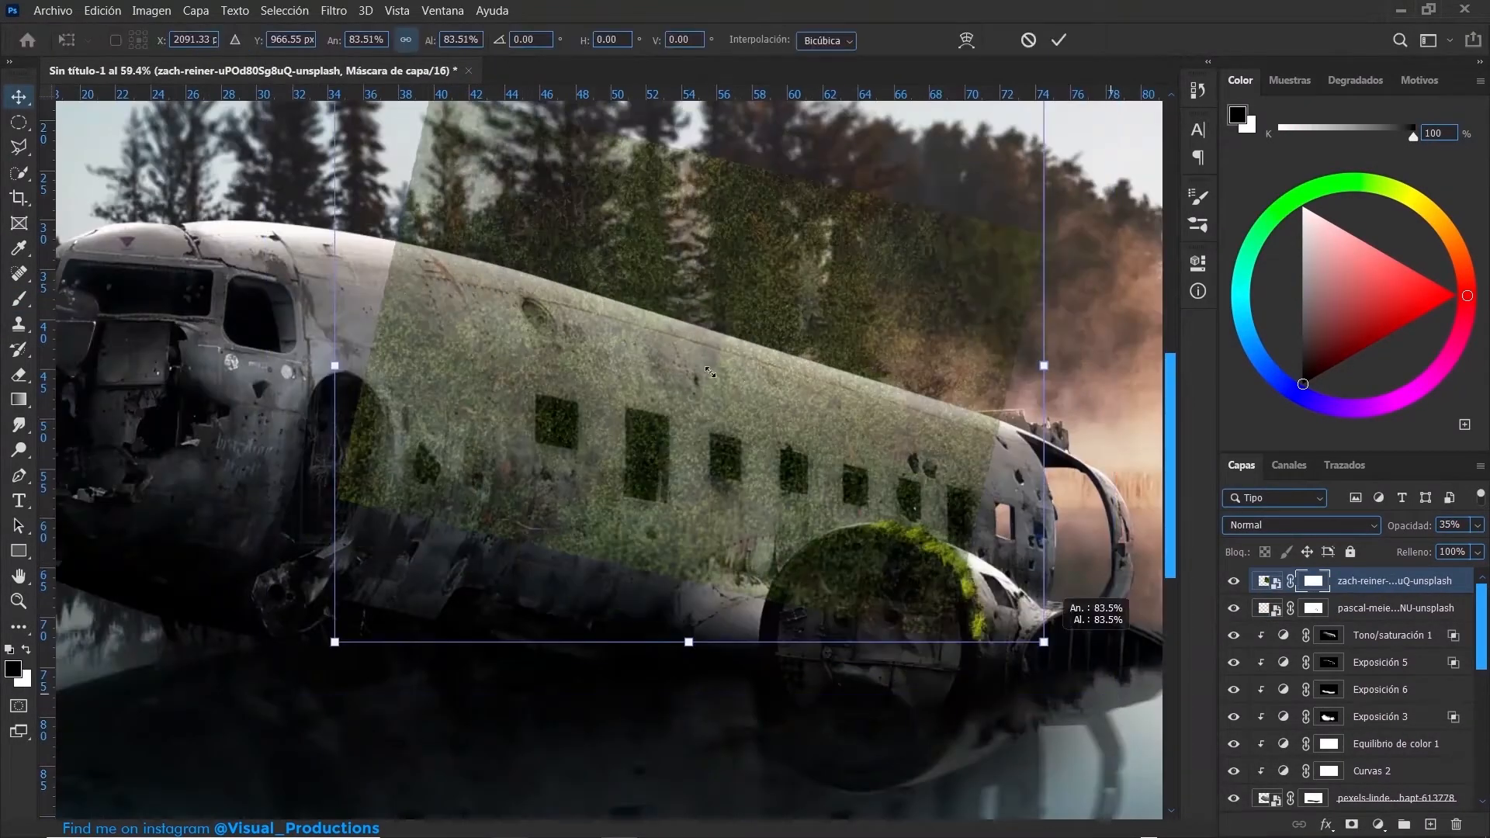
{"action": "left_click_drag", "start_coordinate": [1048, 629], "coordinate": [872, 458]}
{"action": "left_click_drag", "start_coordinate": [776, 388], "coordinate": [860, 376]}
{"action": "key", "text": "Return"}
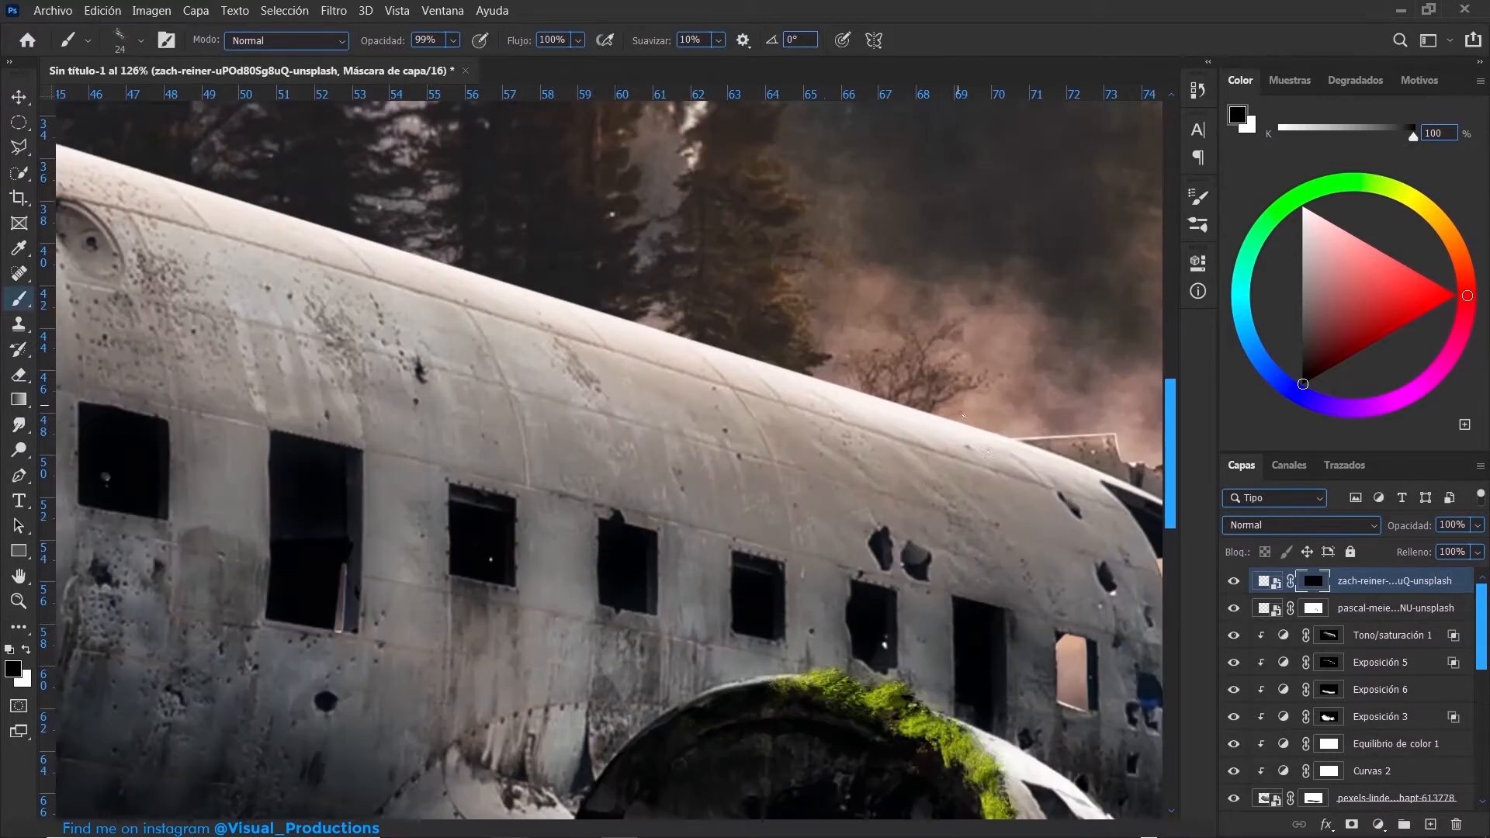
- Paint on the foliage layer's mask to form creeping vines along the rear fuselage roof with strands hanging down its side
{"action": "mouse_move", "coordinate": [978, 434]}
{"action": "left_mouse_down"}
{"action": "mouse_move", "coordinate": [814, 373]}
{"action": "mouse_move", "coordinate": [699, 376]}
{"action": "mouse_move", "coordinate": [889, 411]}
{"action": "left_mouse_up"}
{"action": "left_click_drag", "start_coordinate": [443, 266], "coordinate": [719, 329]}
{"action": "mouse_move", "coordinate": [823, 396]}
{"action": "left_mouse_down"}
{"action": "mouse_move", "coordinate": [598, 511]}
{"action": "mouse_move", "coordinate": [798, 527]}
{"action": "left_mouse_up"}
{"action": "left_click_drag", "start_coordinate": [974, 458], "coordinate": [1023, 541]}
{"action": "mouse_move", "coordinate": [931, 427]}
{"action": "left_mouse_down"}
{"action": "mouse_move", "coordinate": [1039, 491]}
{"action": "mouse_move", "coordinate": [982, 415]}
{"action": "mouse_move", "coordinate": [869, 375]}
{"action": "left_mouse_up"}
{"action": "key", "text": "x"}
{"action": "key", "text": "x"}
{"action": "scroll", "coordinate": [815, 497], "scroll_direction": "down", "scroll_amount": 4}
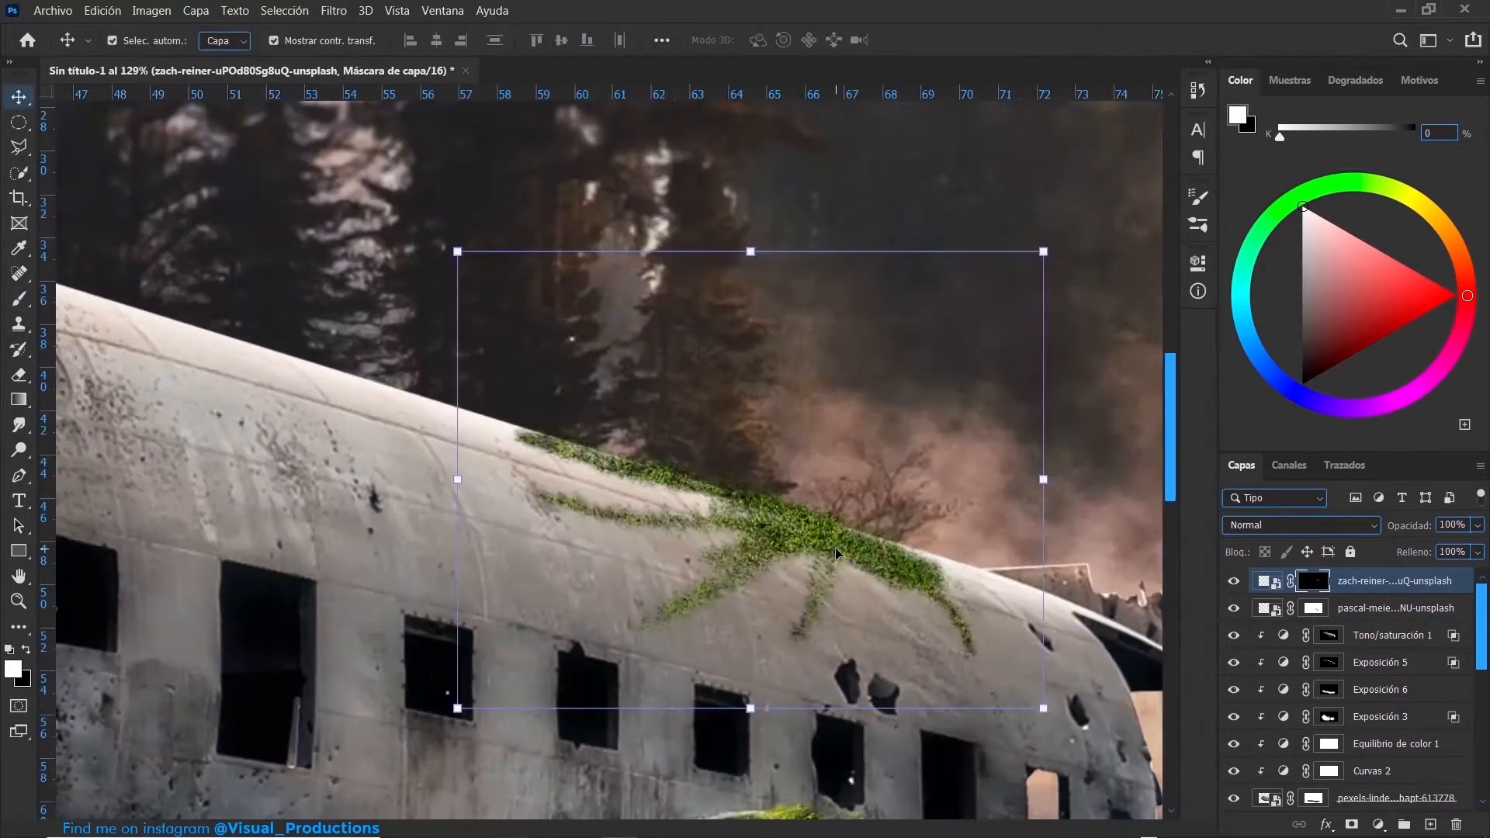
- Place foliage copies beneath the fuselage windows and prepare the newest copy's mask for painting with the textured brush
{"action": "scroll", "coordinate": [842, 512], "scroll_direction": "up", "scroll_amount": 7}
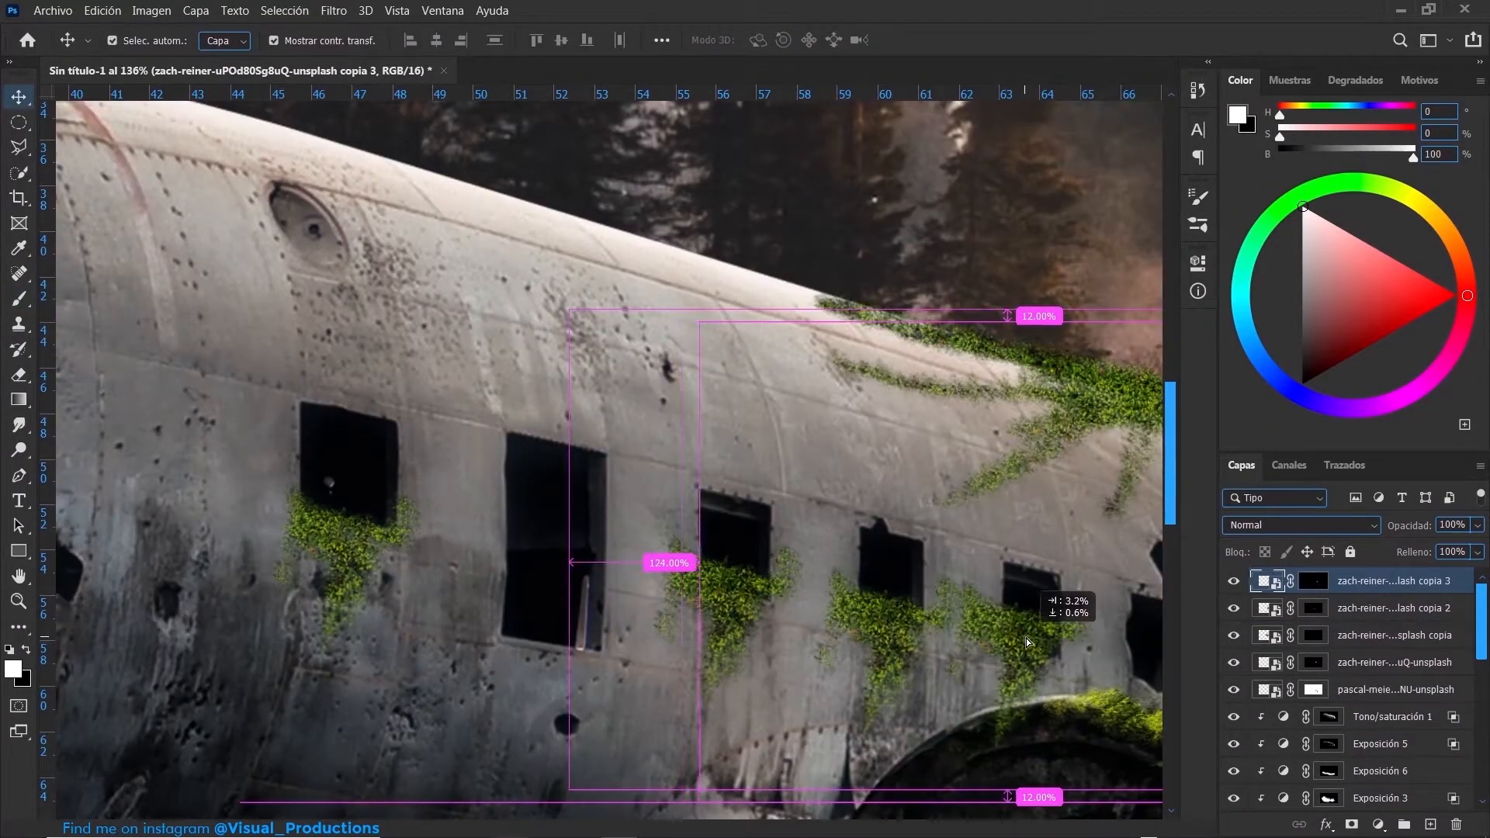
{"action": "left_click_drag", "start_coordinate": [1025, 638], "coordinate": [1032, 644]}
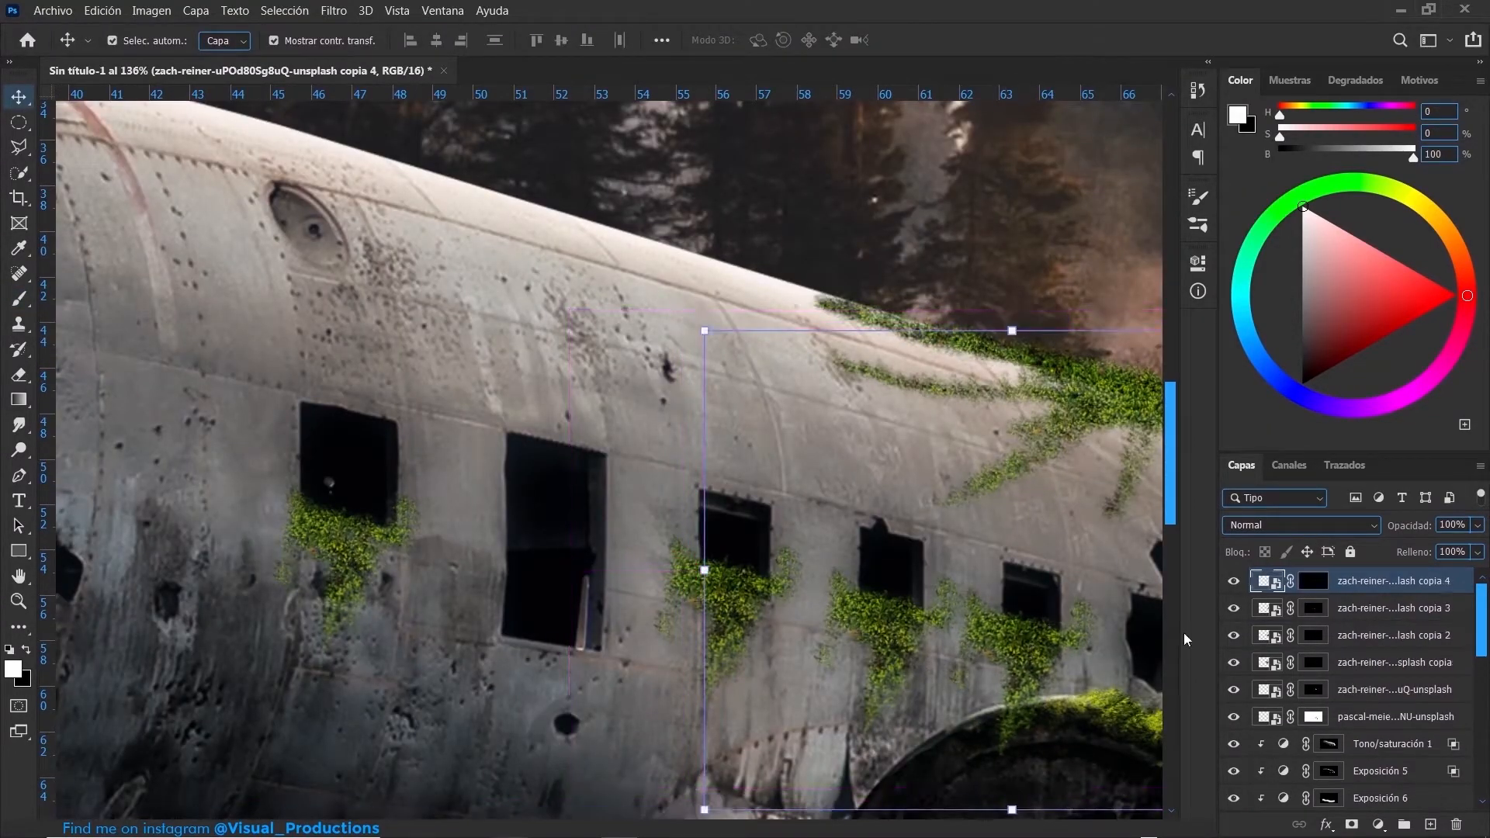
{"action": "left_click", "coordinate": [1310, 584]}
{"action": "key", "text": "b"}
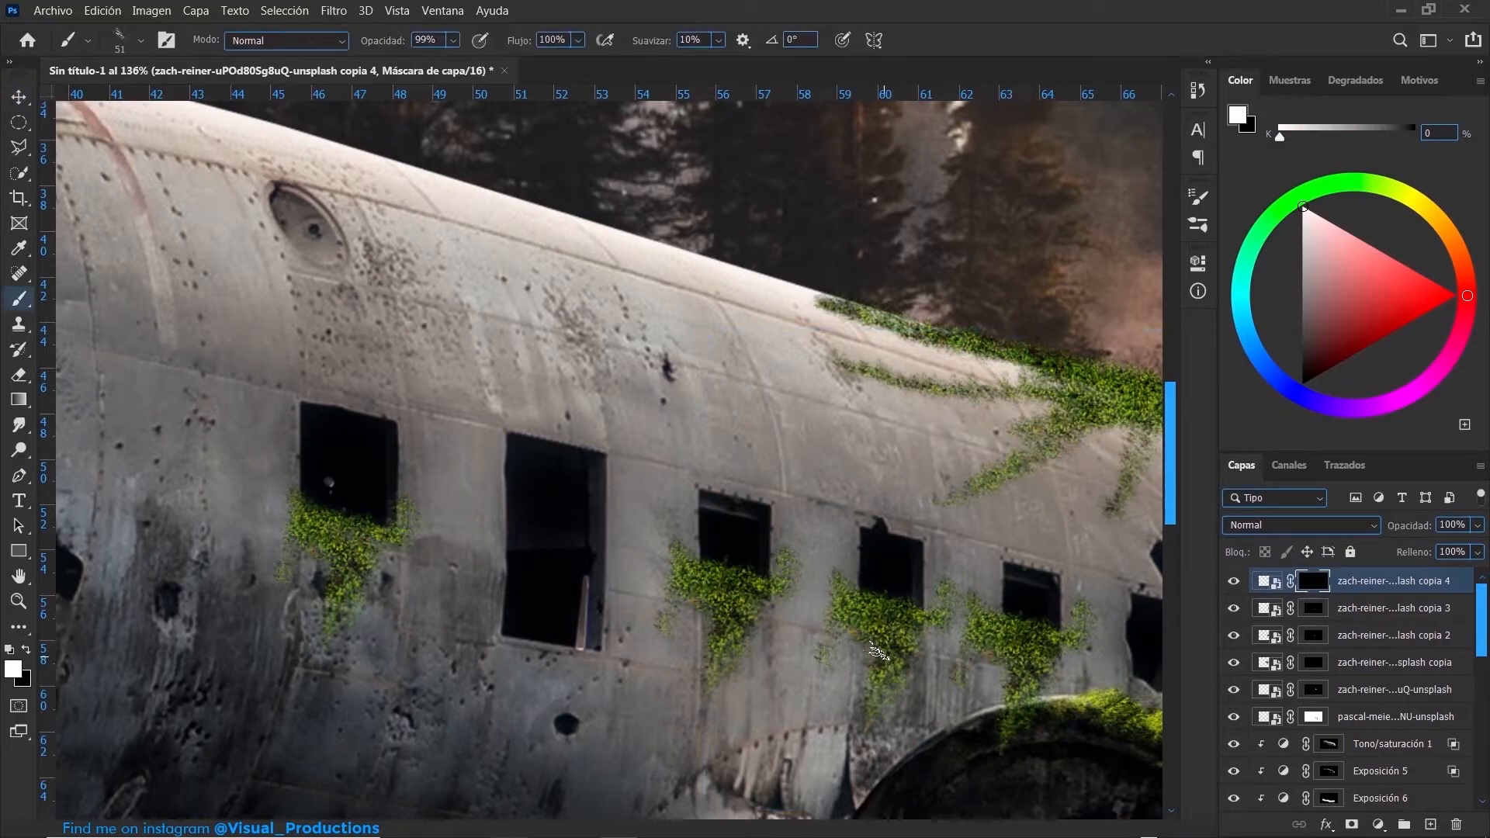
{"action": "scroll", "coordinate": [1023, 586], "scroll_direction": "up", "scroll_amount": 3}
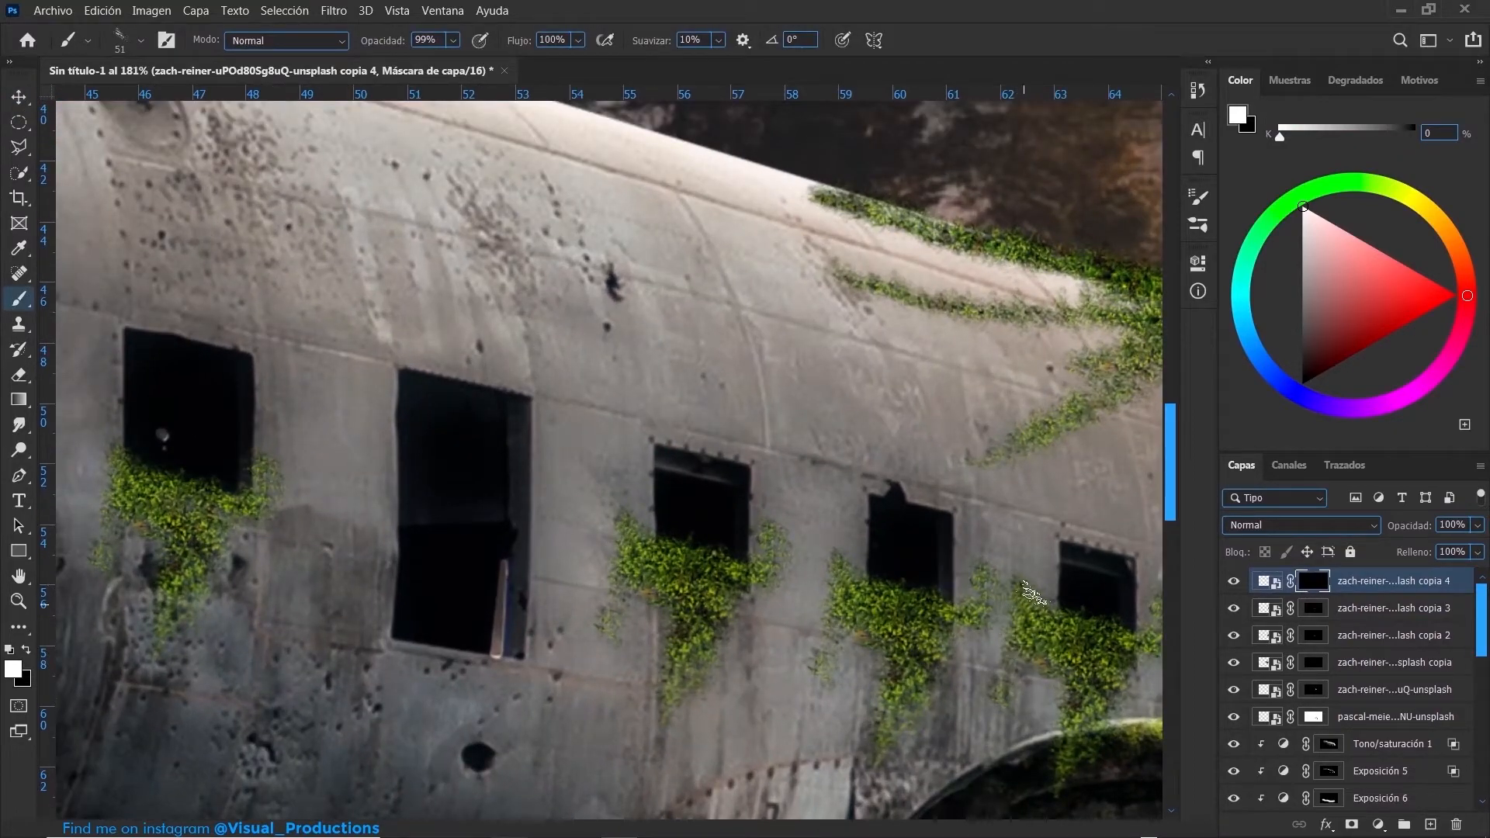
{"action": "key", "text": "x"}
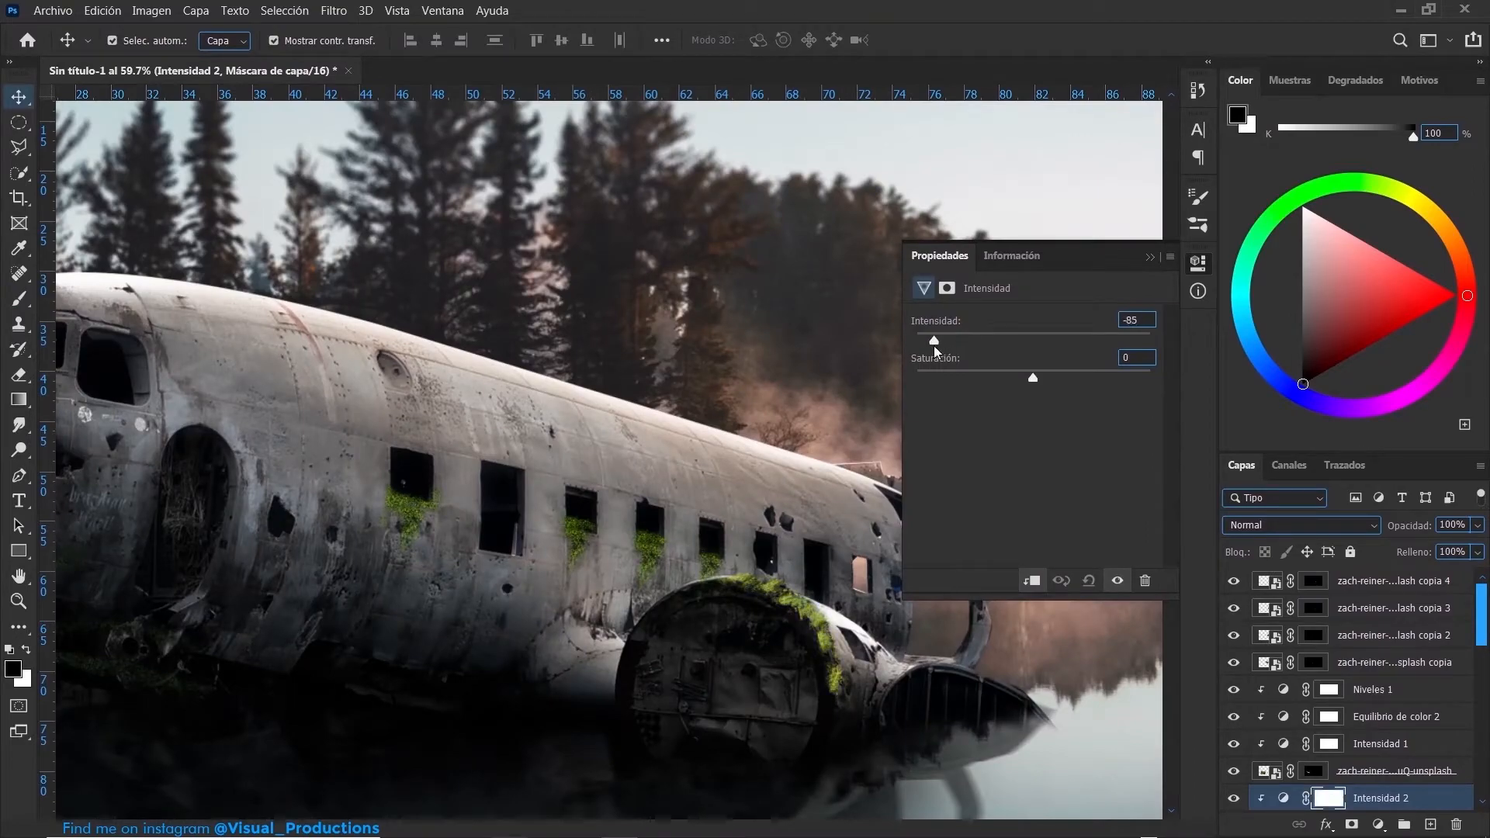
- Clip to the engine moss a Vibrance adjustment at -85 and a Color Balance with shadows at -9 cyan–red and +9 yellow–blue
{"action": "left_click", "coordinate": [1150, 257]}
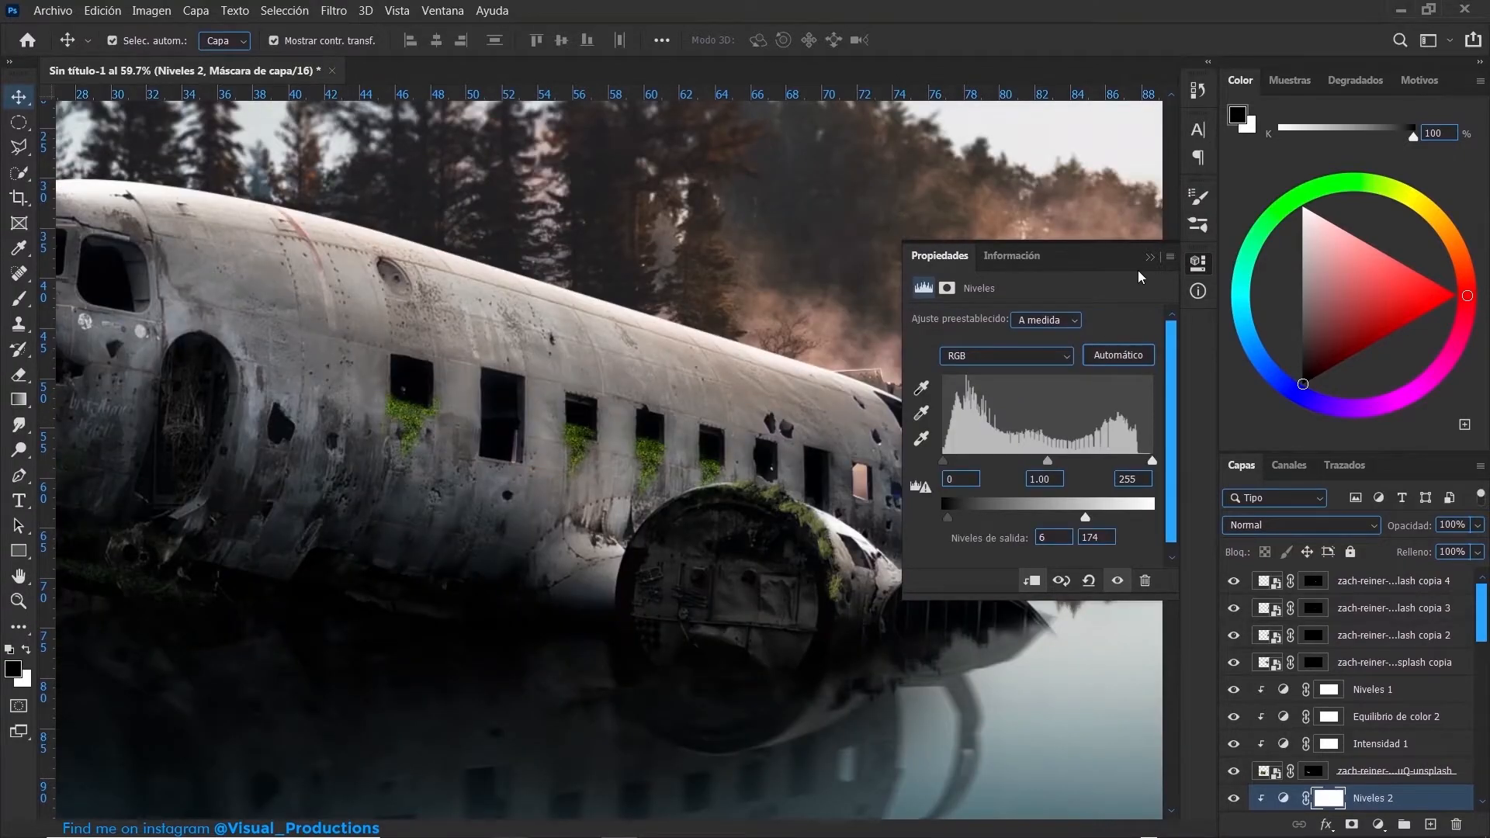
{"action": "left_click", "coordinate": [1149, 256]}
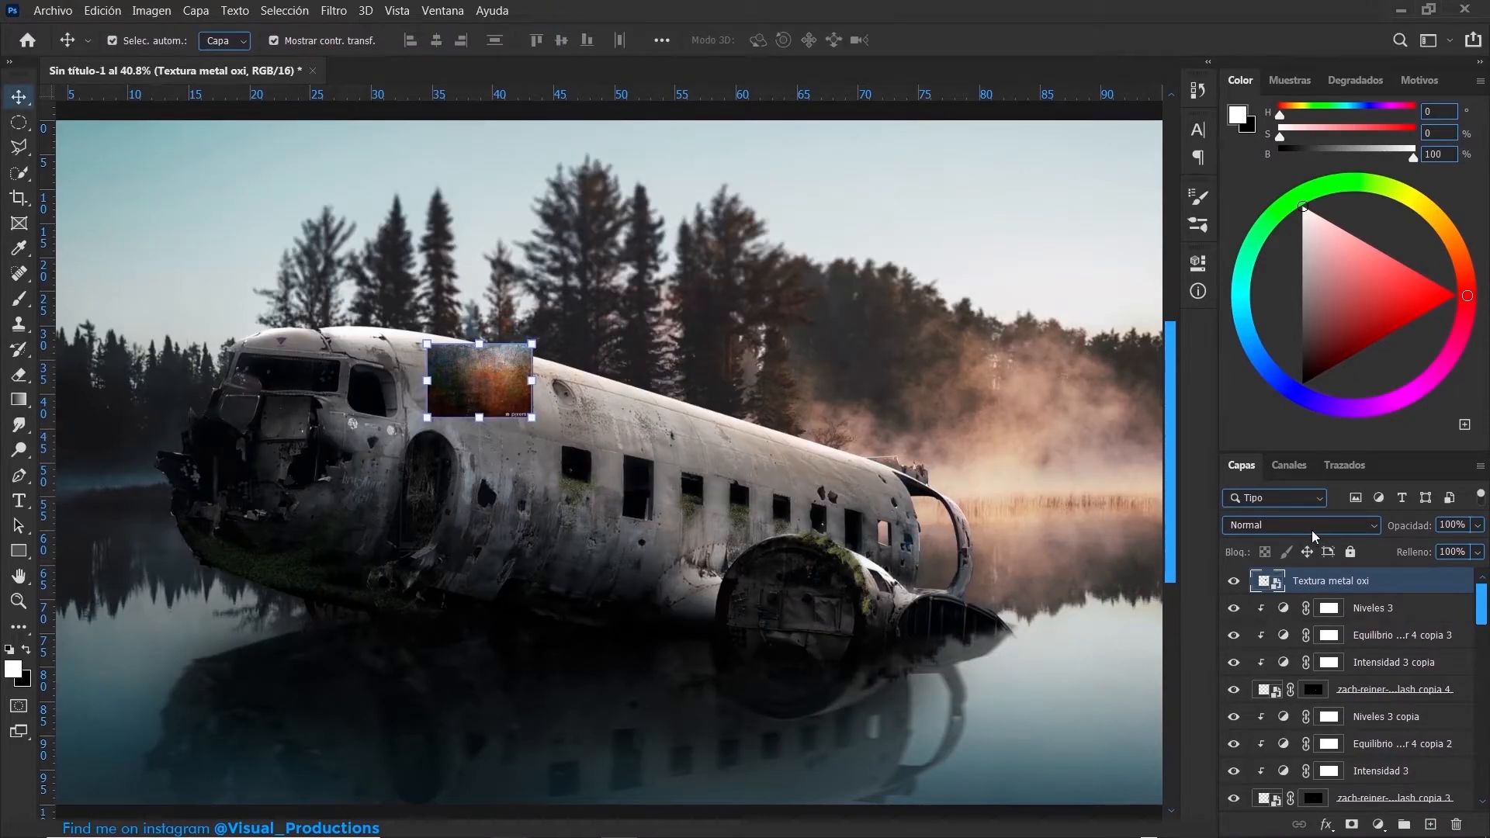
- Blend the Textura metal oxi layer in Overlay mode and shrink it to a small patch on the upper fuselage behind the cockpit
{"action": "left_click", "coordinate": [1312, 527]}
{"action": "left_click", "coordinate": [1311, 558]}
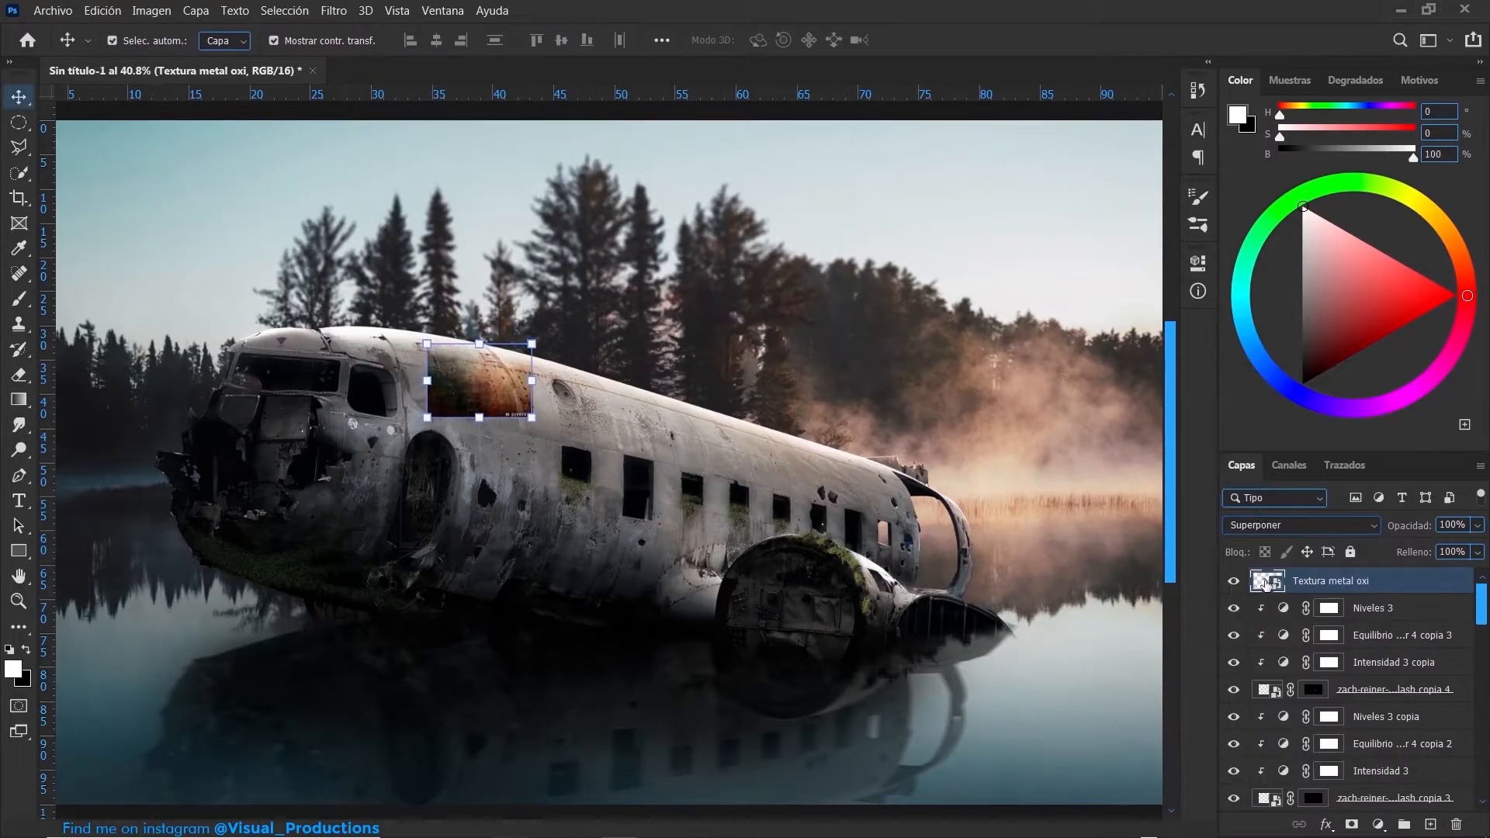
- Enlarge the Textura metal oxi patch, move it over the forward fuselage side and reshape it to fit the surface
{"action": "mouse_move", "coordinate": [530, 419]}
{"action": "left_mouse_down"}
{"action": "mouse_move", "coordinate": [649, 432]}
{"action": "mouse_move", "coordinate": [632, 481]}
{"action": "left_mouse_up"}
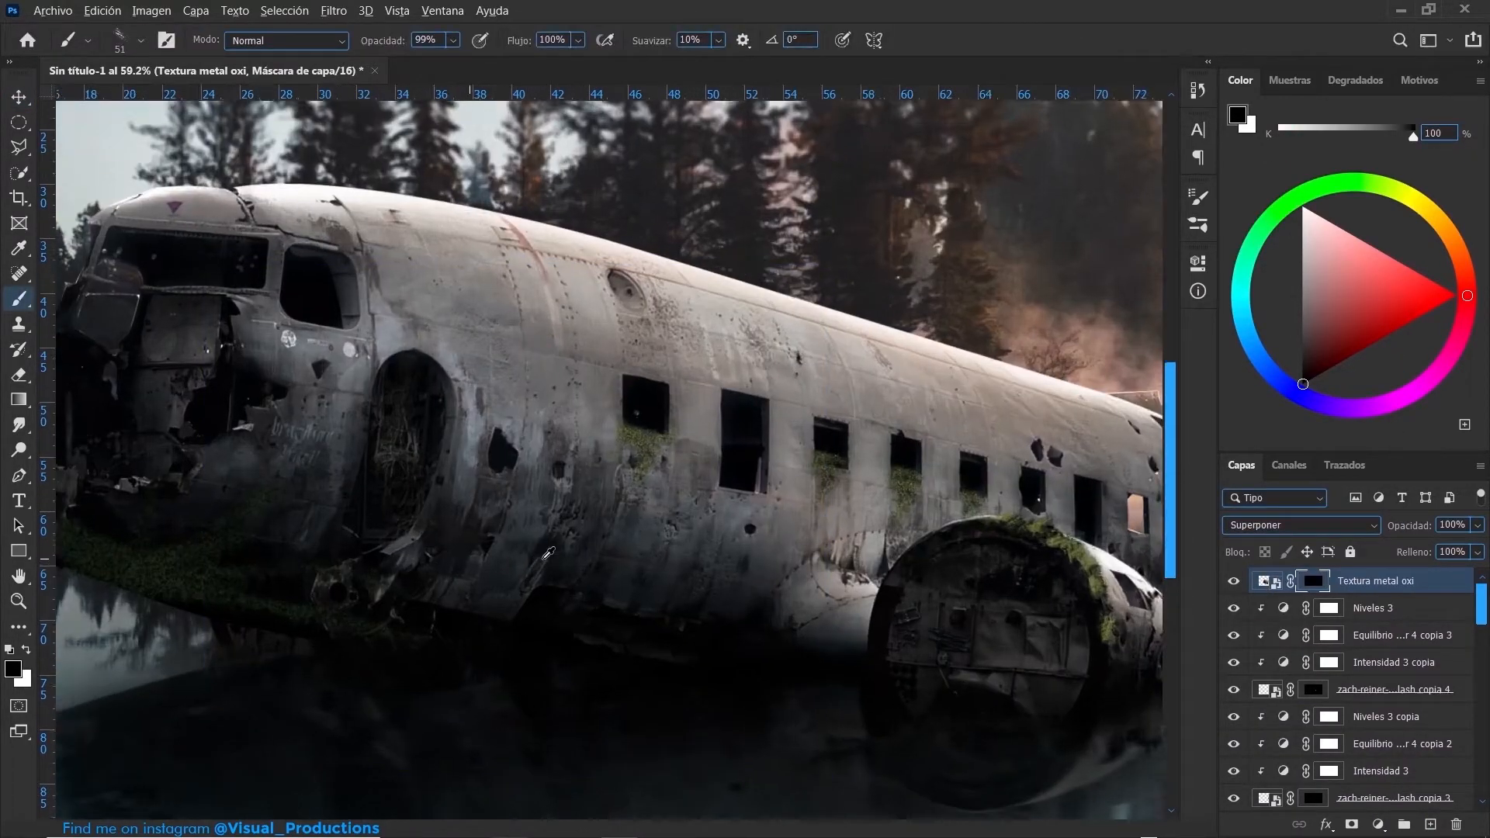
{"action": "scroll", "coordinate": [548, 554], "scroll_direction": "up", "scroll_amount": 2}
{"action": "left_click_drag", "start_coordinate": [545, 559], "coordinate": [599, 546]}
{"action": "right_click", "coordinate": [600, 546]}
{"action": "left_click", "coordinate": [756, 734]}
{"action": "left_click_drag", "start_coordinate": [483, 454], "coordinate": [500, 454]}
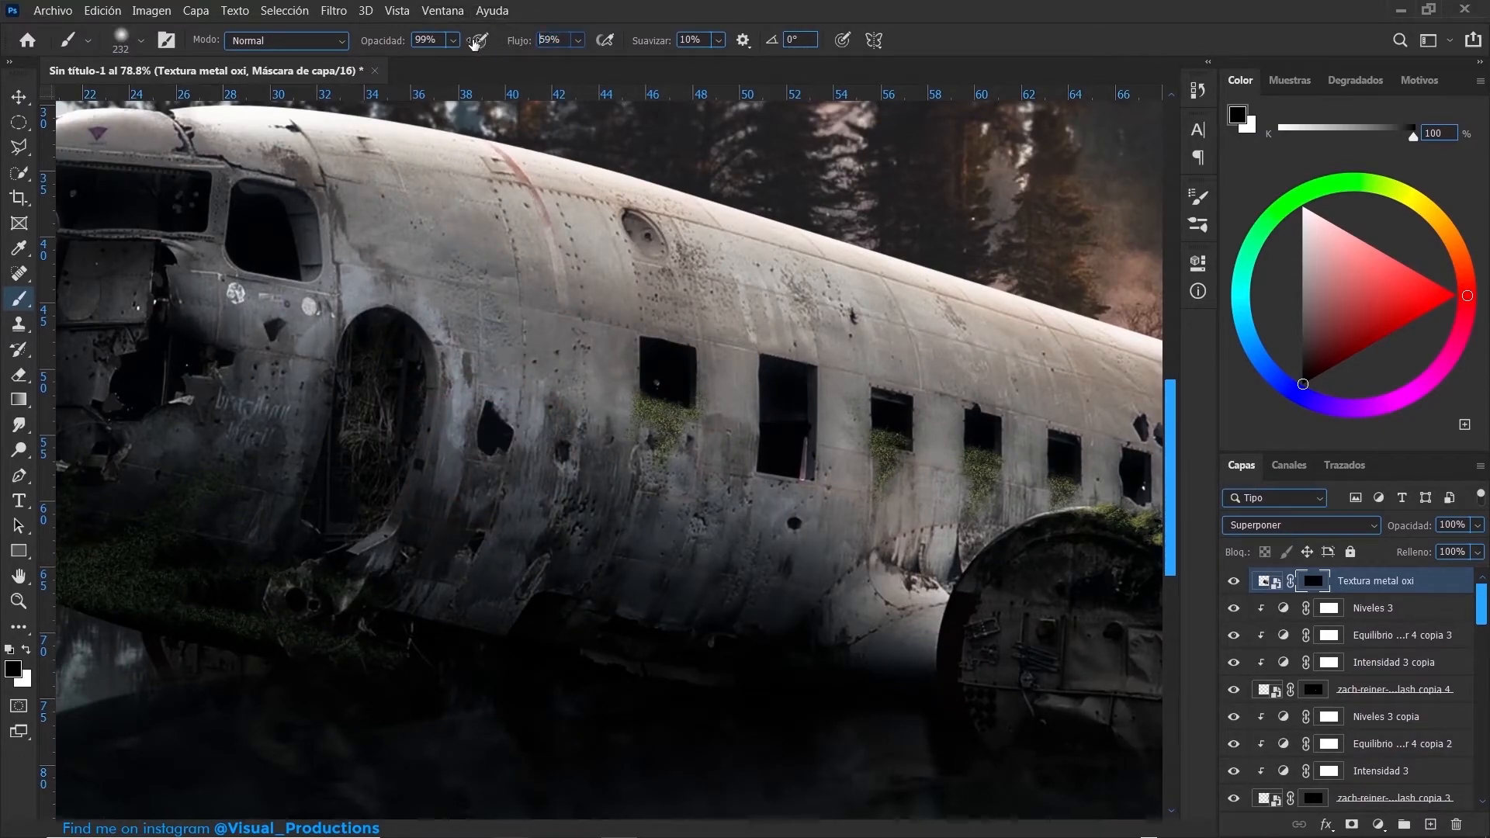
- Paint white at 17% flow on the rust texture's black mask to reveal rust on the lower forward fuselage
{"action": "left_click_drag", "start_coordinate": [455, 42], "coordinate": [440, 42]}
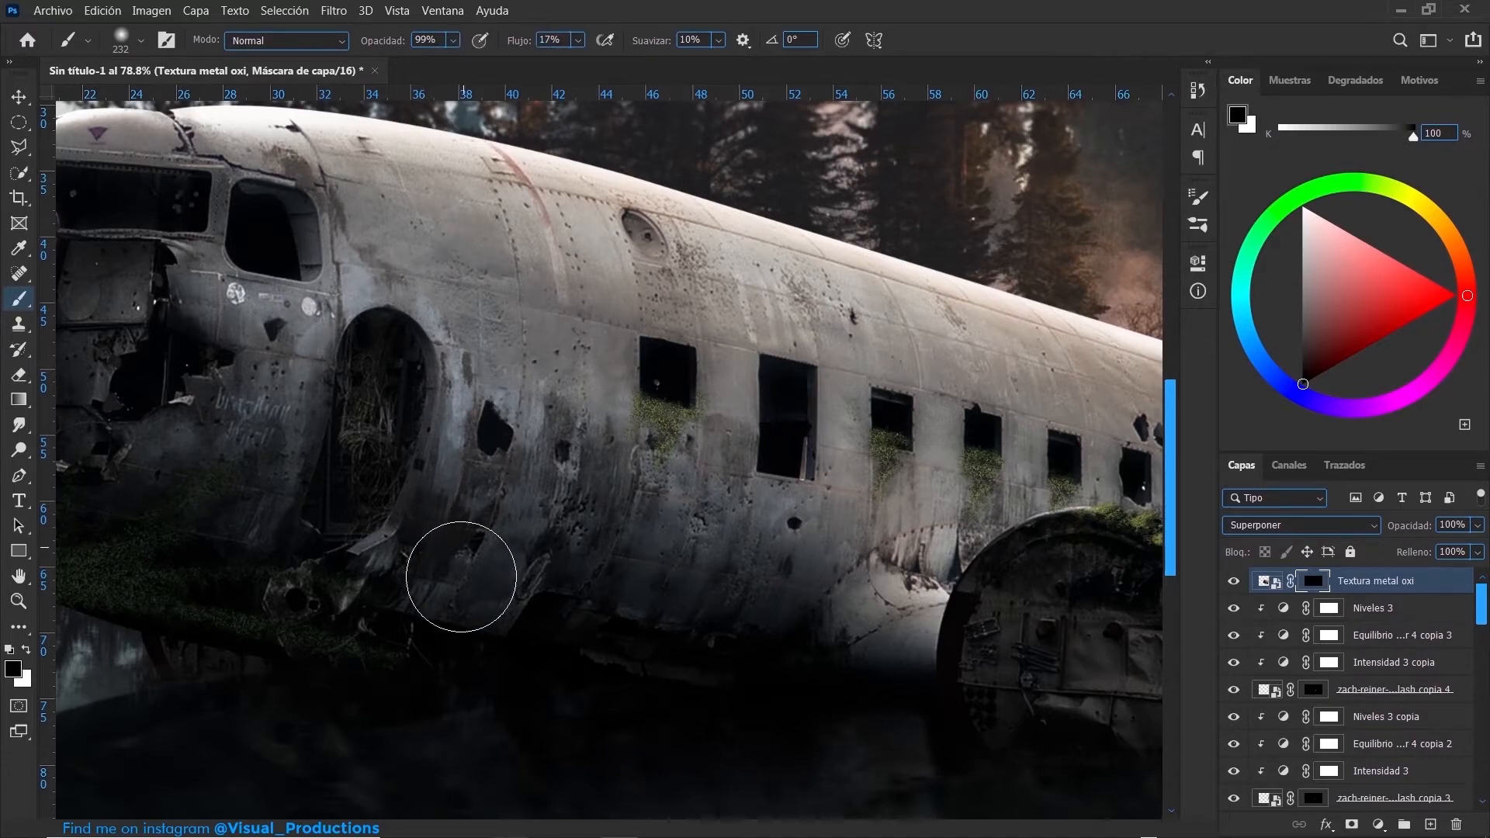
{"action": "key", "text": "x"}
{"action": "left_click_drag", "start_coordinate": [469, 542], "coordinate": [472, 497]}
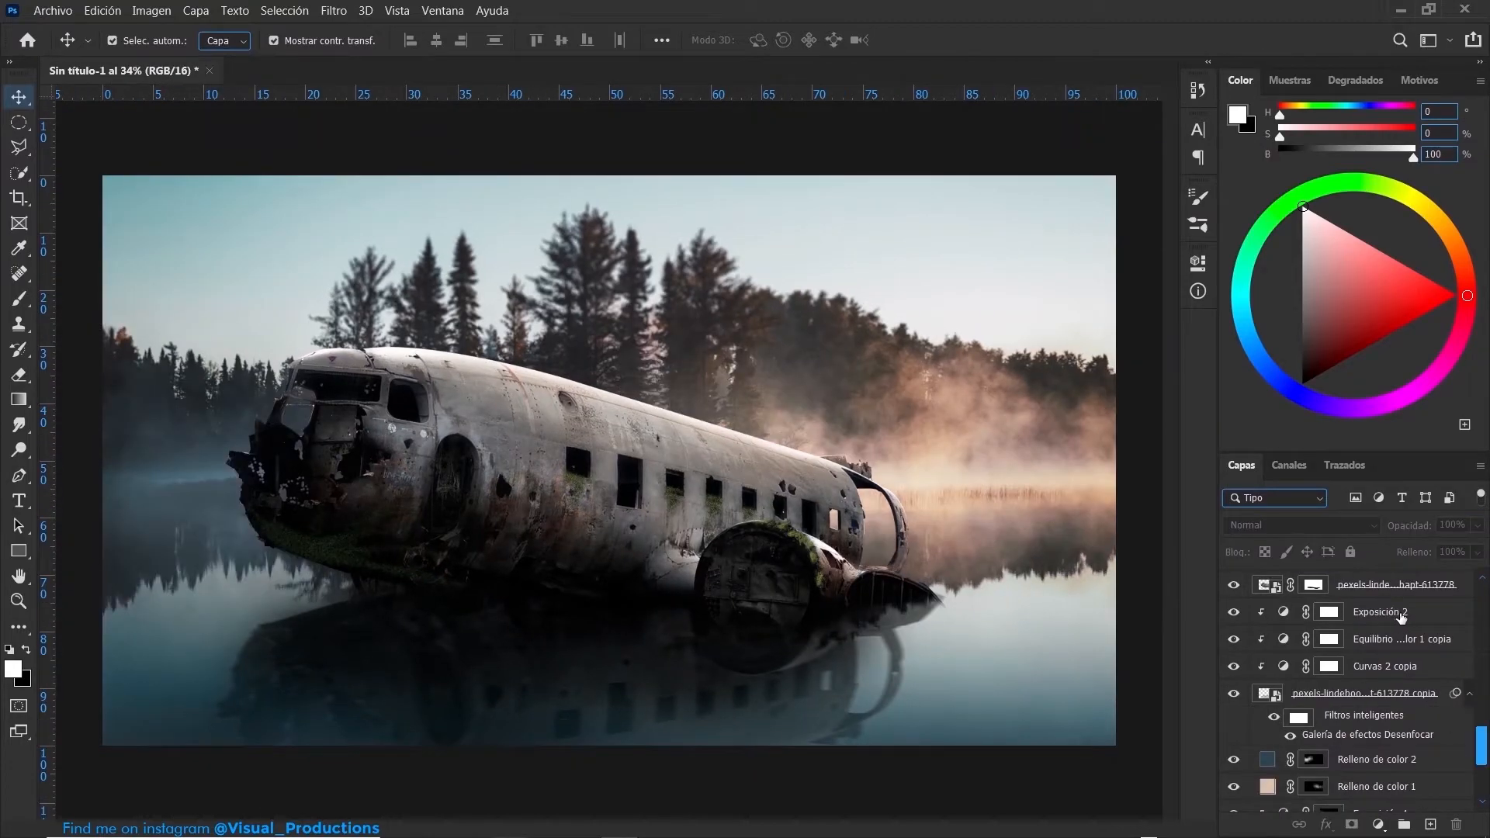
- Add a pale cream solid color fill with hue 42° directly above the Exposición 2 layer
{"action": "left_click", "coordinate": [1399, 613]}
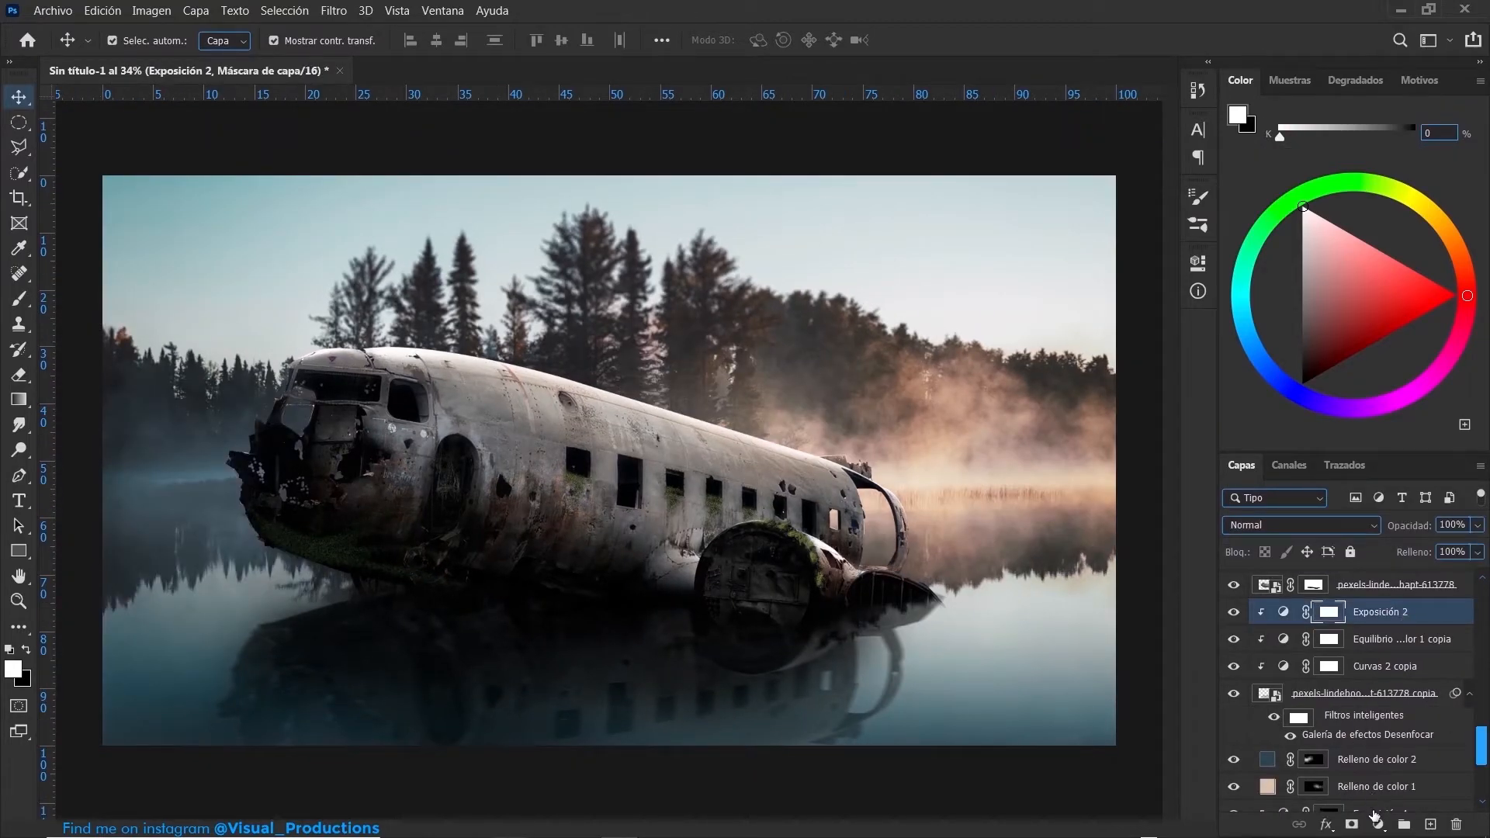
{"action": "left_click", "coordinate": [1377, 824]}
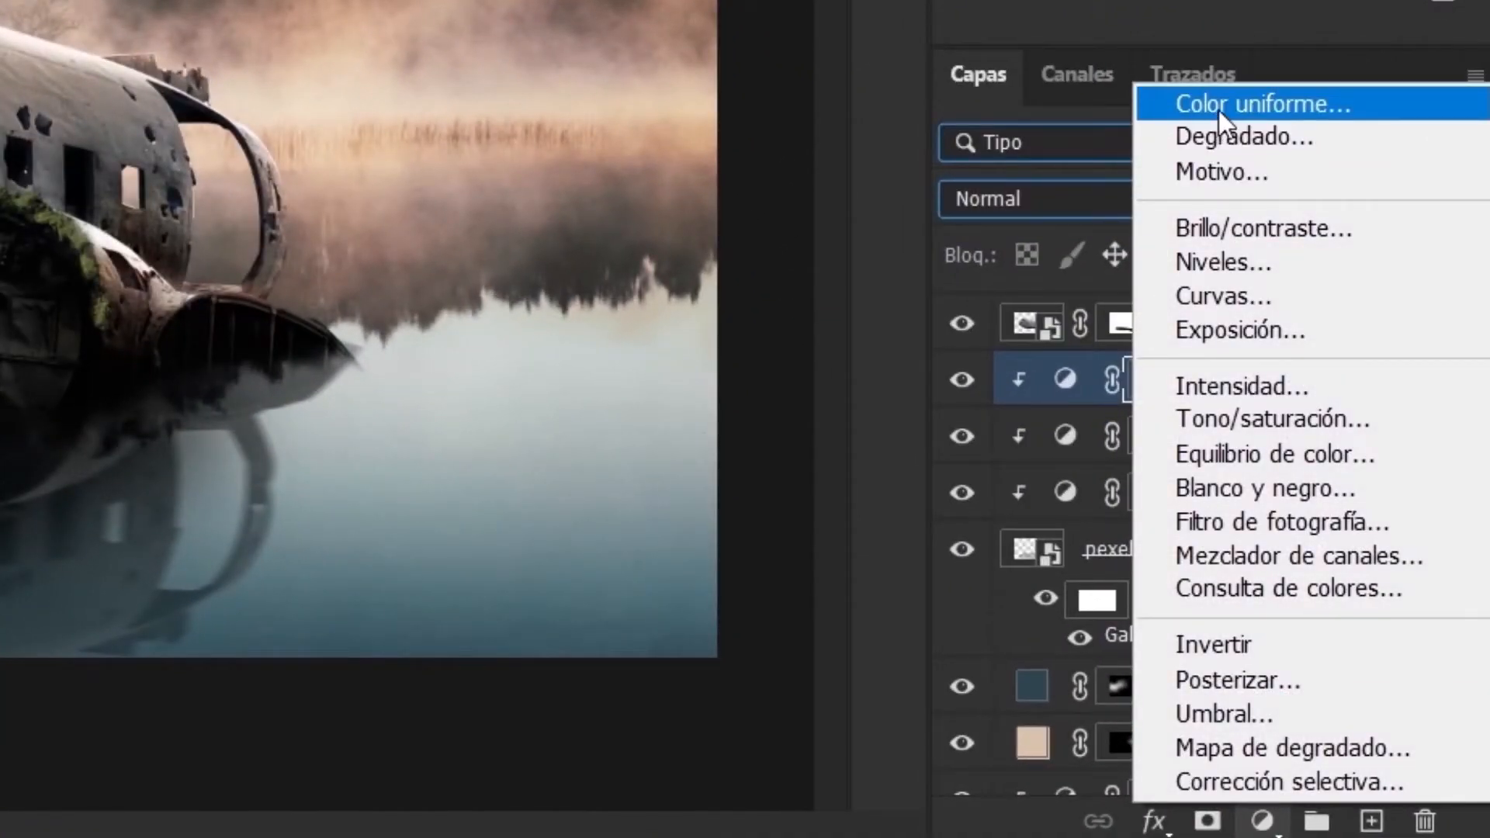
{"action": "left_click", "coordinate": [1218, 110]}
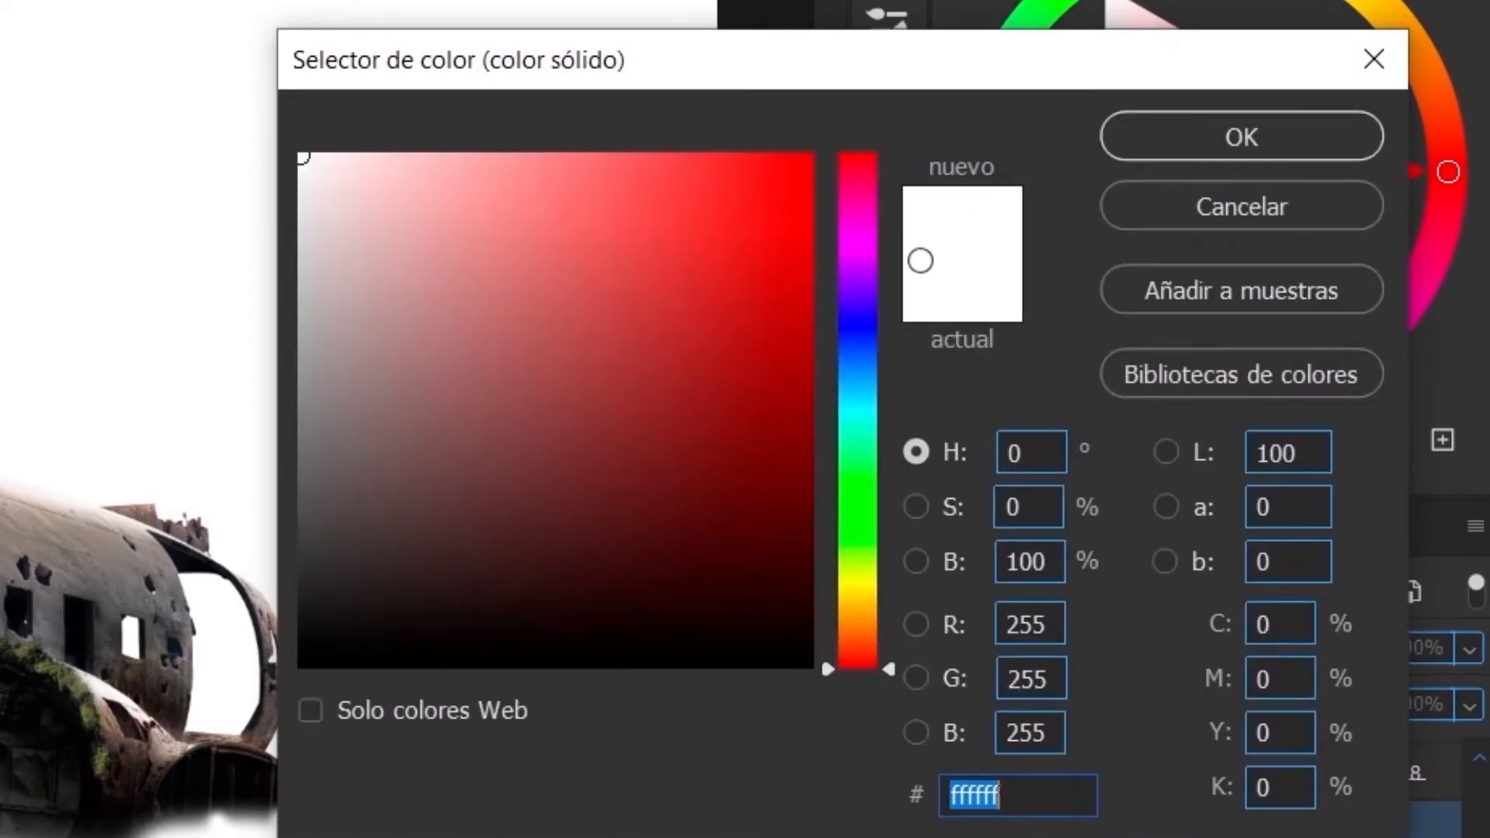
{"action": "left_click_drag", "start_coordinate": [842, 588], "coordinate": [842, 607]}
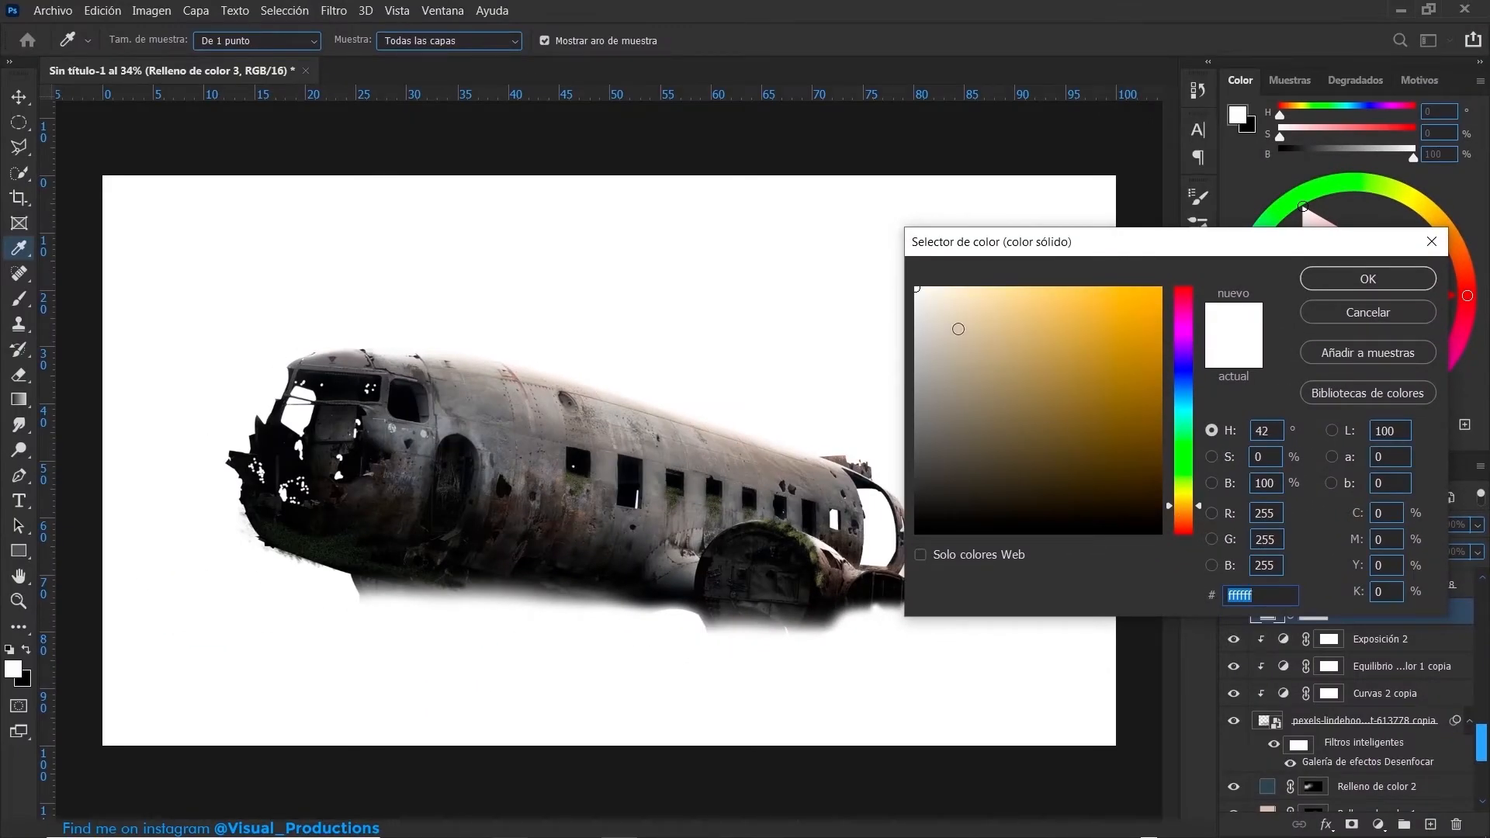
{"action": "left_click_drag", "start_coordinate": [960, 331], "coordinate": [964, 267]}
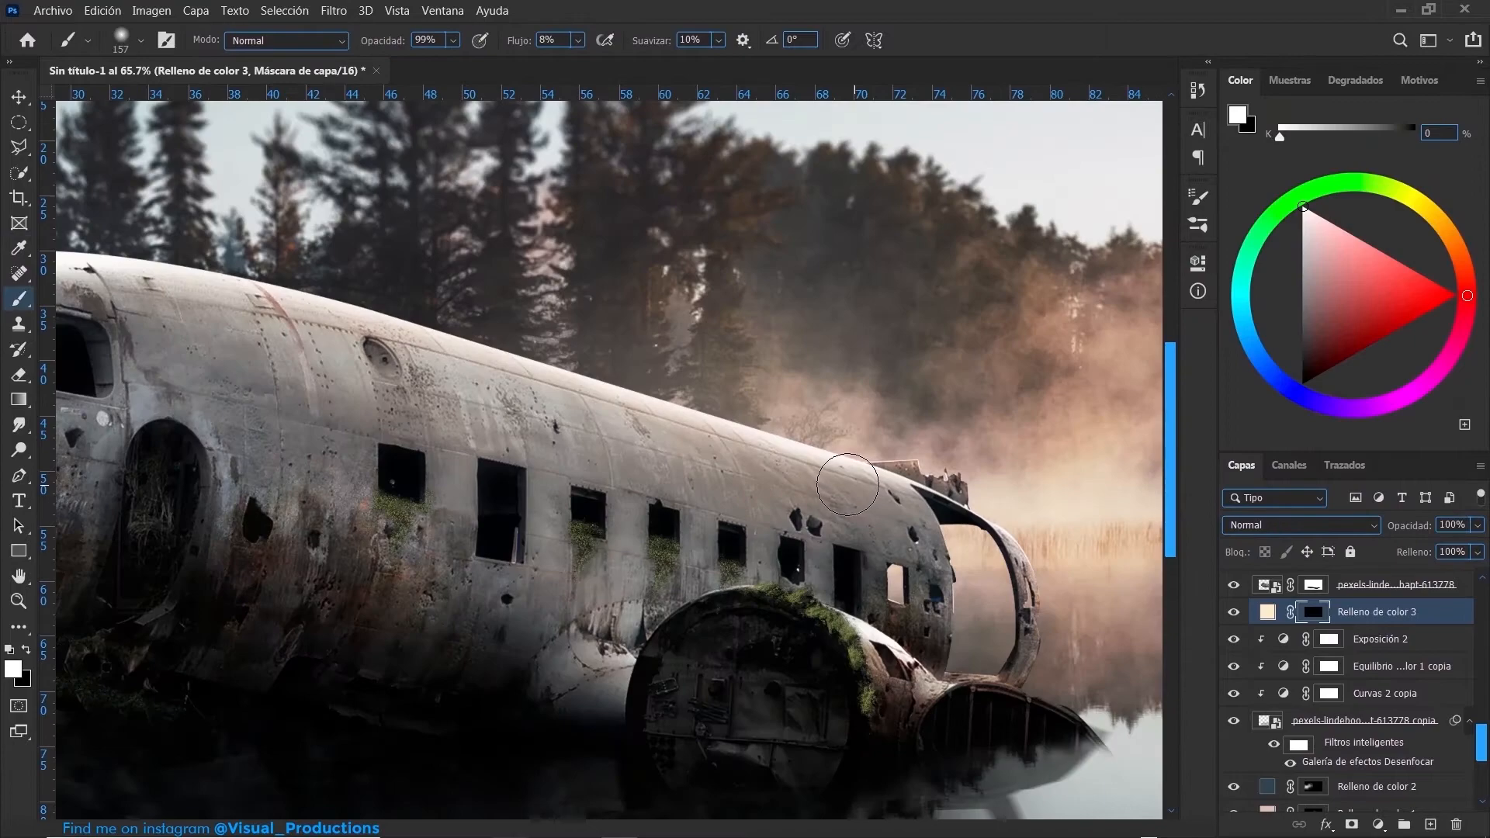
- Paint white at 8% flow on the cream fill's black mask to add a warm light rim along the fuselage roof
{"action": "mouse_move", "coordinate": [818, 477]}
{"action": "left_mouse_down"}
{"action": "mouse_move", "coordinate": [861, 489]}
{"action": "mouse_move", "coordinate": [429, 355]}
{"action": "mouse_move", "coordinate": [252, 320]}
{"action": "mouse_move", "coordinate": [361, 331]}
{"action": "mouse_move", "coordinate": [841, 460]}
{"action": "left_mouse_up"}
{"action": "mouse_move", "coordinate": [307, 314]}
{"action": "left_mouse_down"}
{"action": "mouse_move", "coordinate": [838, 440]}
{"action": "mouse_move", "coordinate": [598, 402]}
{"action": "mouse_move", "coordinate": [815, 438]}
{"action": "left_mouse_up"}
{"action": "mouse_move", "coordinate": [1027, 509]}
{"action": "left_mouse_down"}
{"action": "mouse_move", "coordinate": [622, 421]}
{"action": "mouse_move", "coordinate": [510, 414]}
{"action": "left_mouse_up"}
{"action": "mouse_move", "coordinate": [397, 414]}
{"action": "left_mouse_down"}
{"action": "mouse_move", "coordinate": [477, 394]}
{"action": "mouse_move", "coordinate": [658, 404]}
{"action": "mouse_move", "coordinate": [843, 459]}
{"action": "mouse_move", "coordinate": [904, 440]}
{"action": "left_mouse_up"}
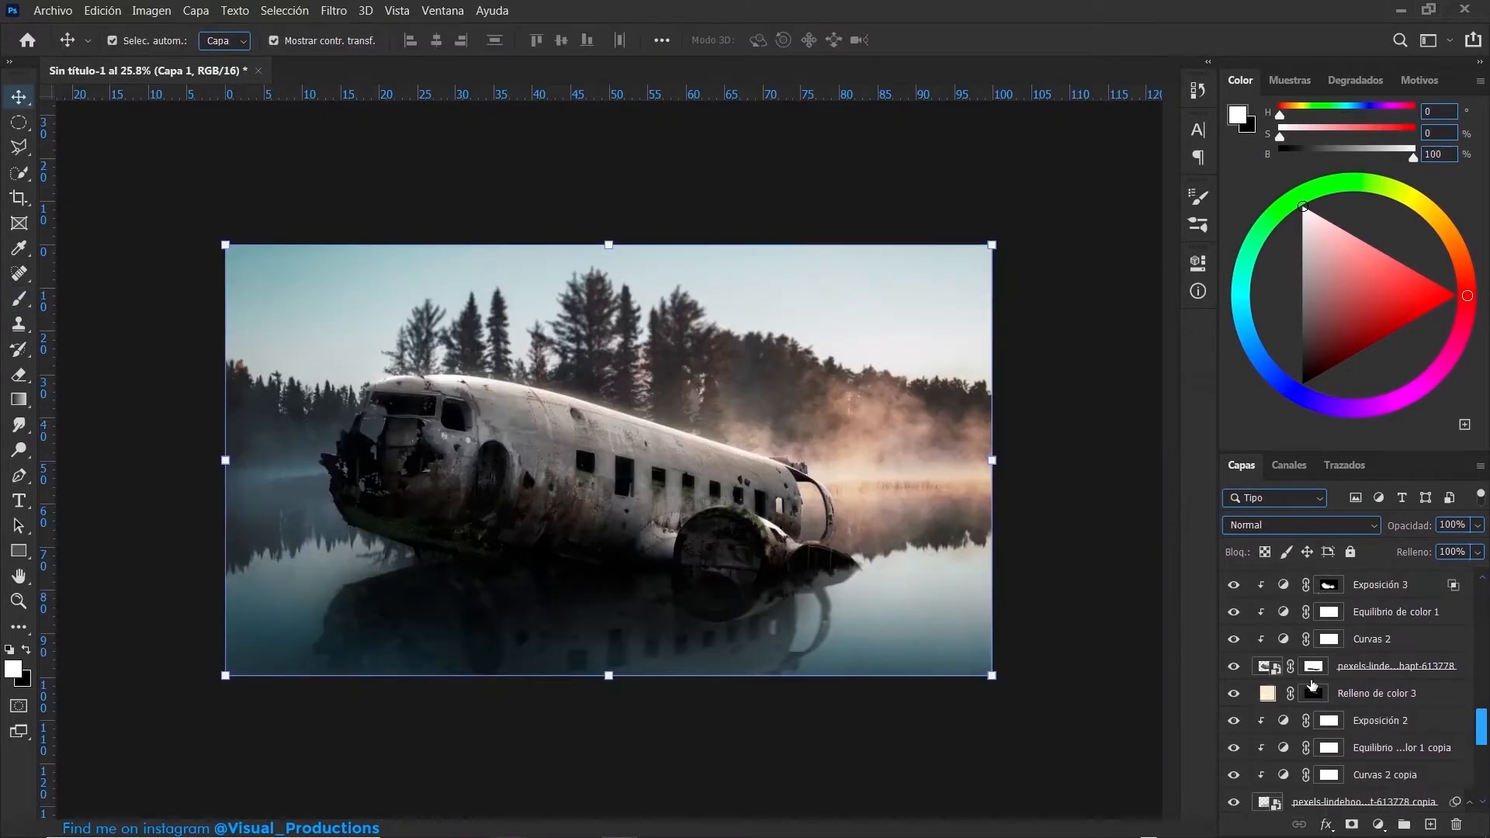
- Stamp all visible layers into a new top layer, convert it to a smart object and open the Camera Raw filter
{"action": "scroll", "coordinate": [1345, 625], "scroll_direction": "up", "scroll_amount": 10}
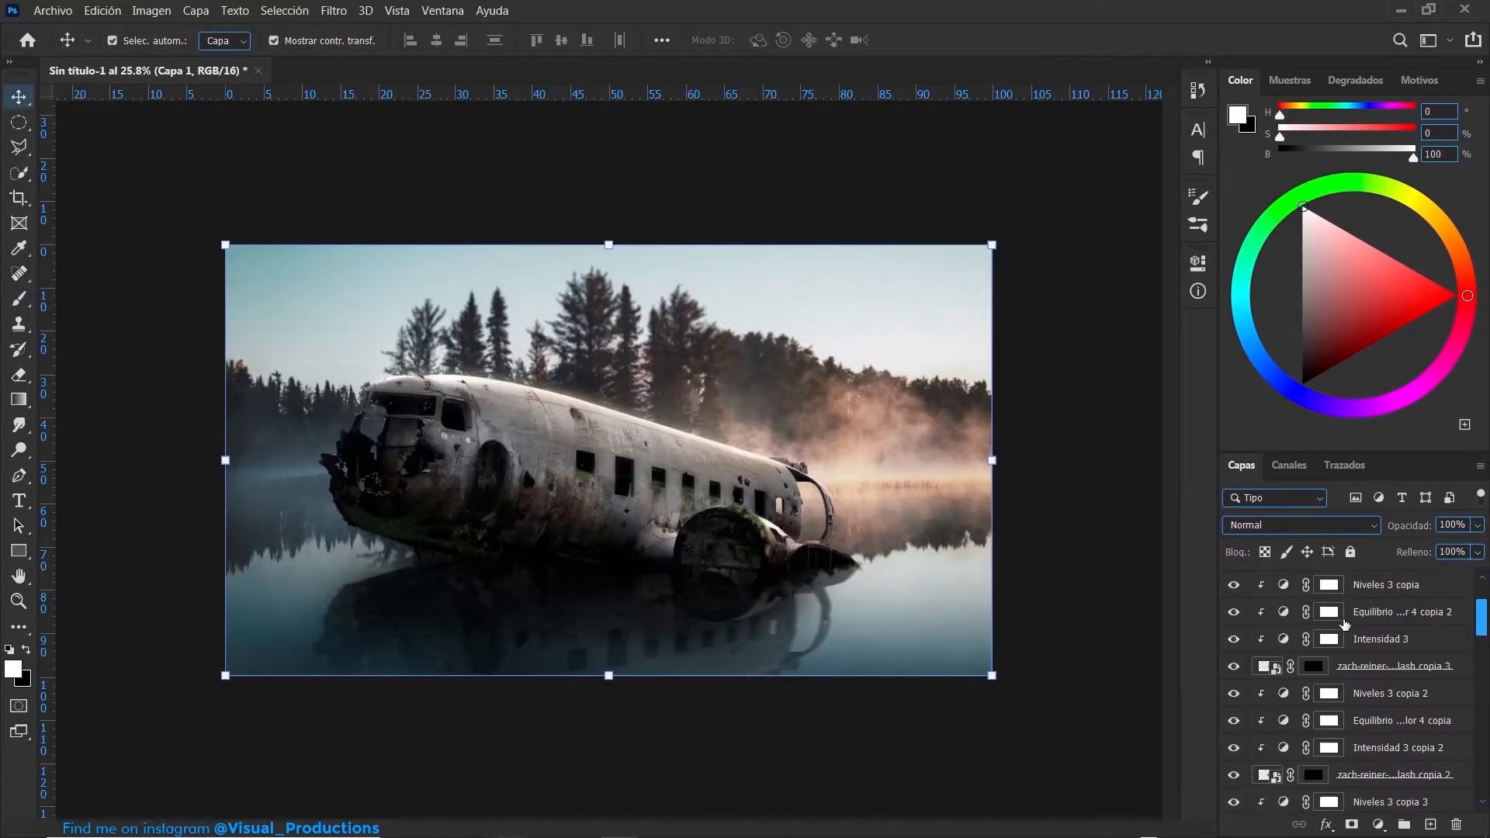
{"action": "key", "text": "ctrl+alt+shift+e"}
{"action": "right_click", "coordinate": [1362, 588]}
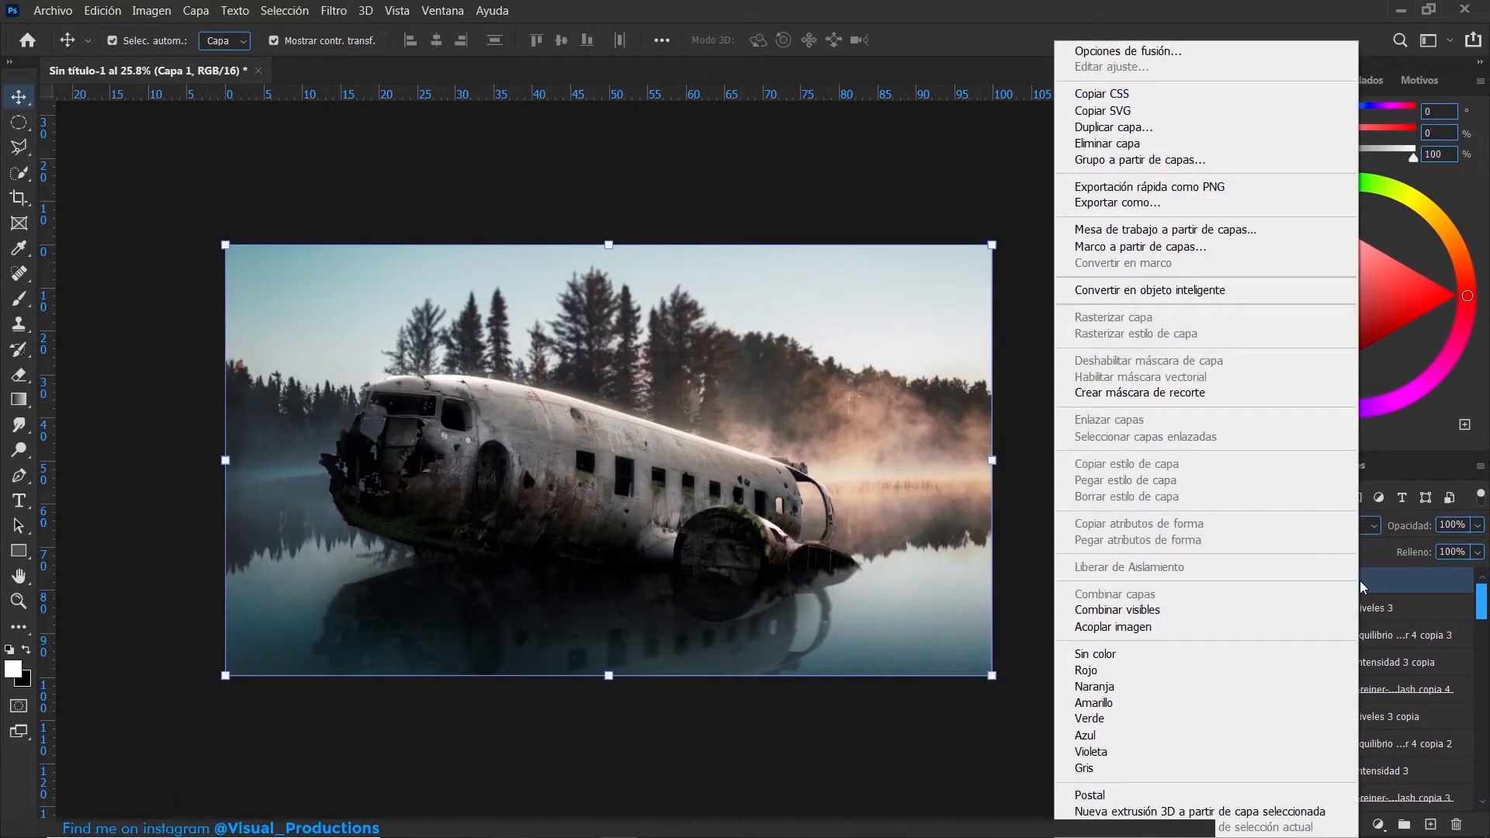
{"action": "left_click", "coordinate": [1213, 298]}
{"action": "left_click", "coordinate": [333, 10]}
{"action": "left_click", "coordinate": [386, 118]}
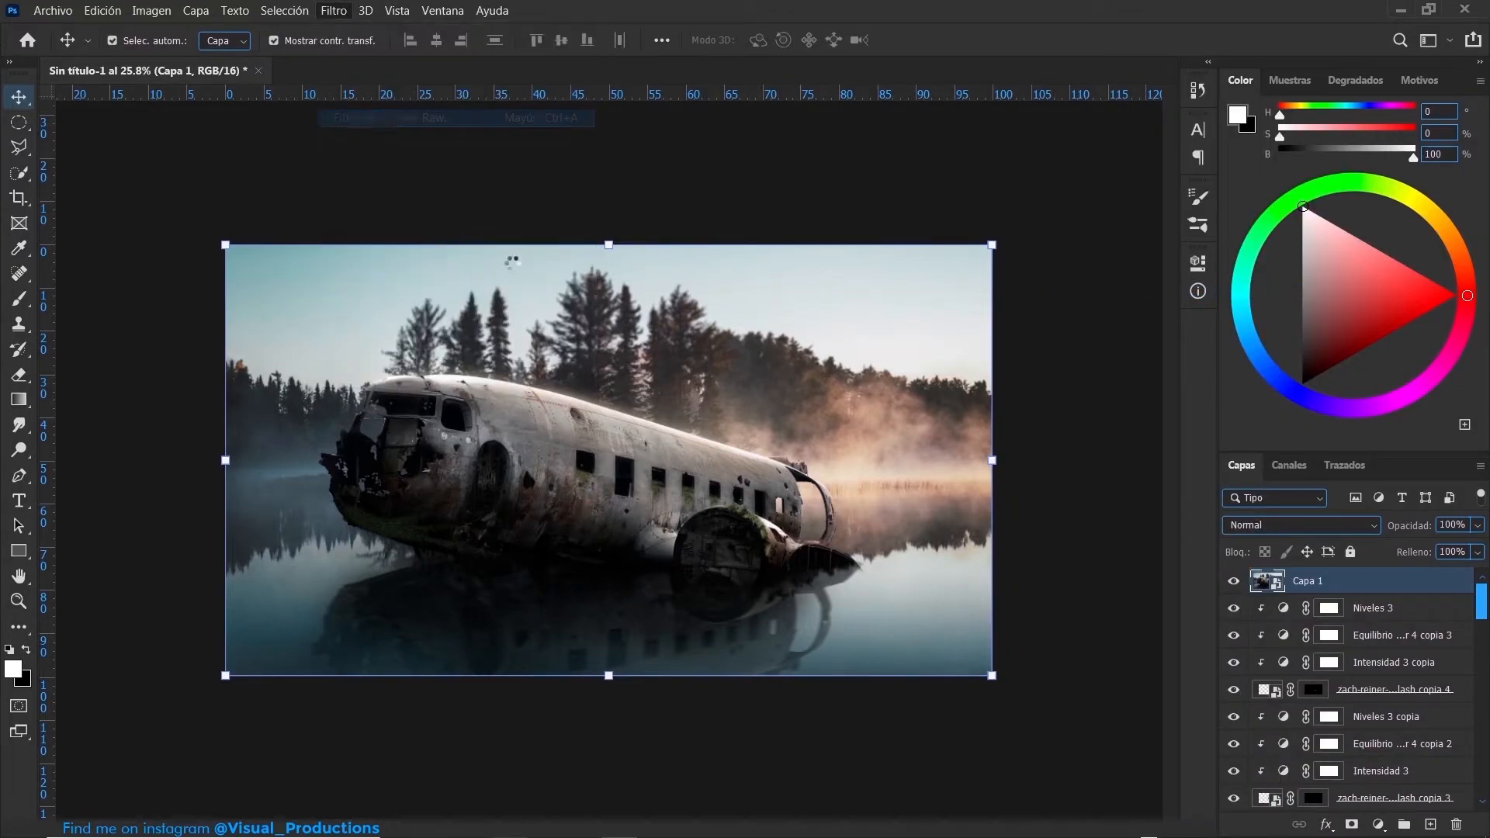
- In Camera Raw, set clarity to +15, orange, yellow, green, aqua and blue hues to -10, +10, -39, +10 and +23, and red primary hue to +8
{"action": "left_click_drag", "start_coordinate": [1354, 442], "coordinate": [1361, 448]}
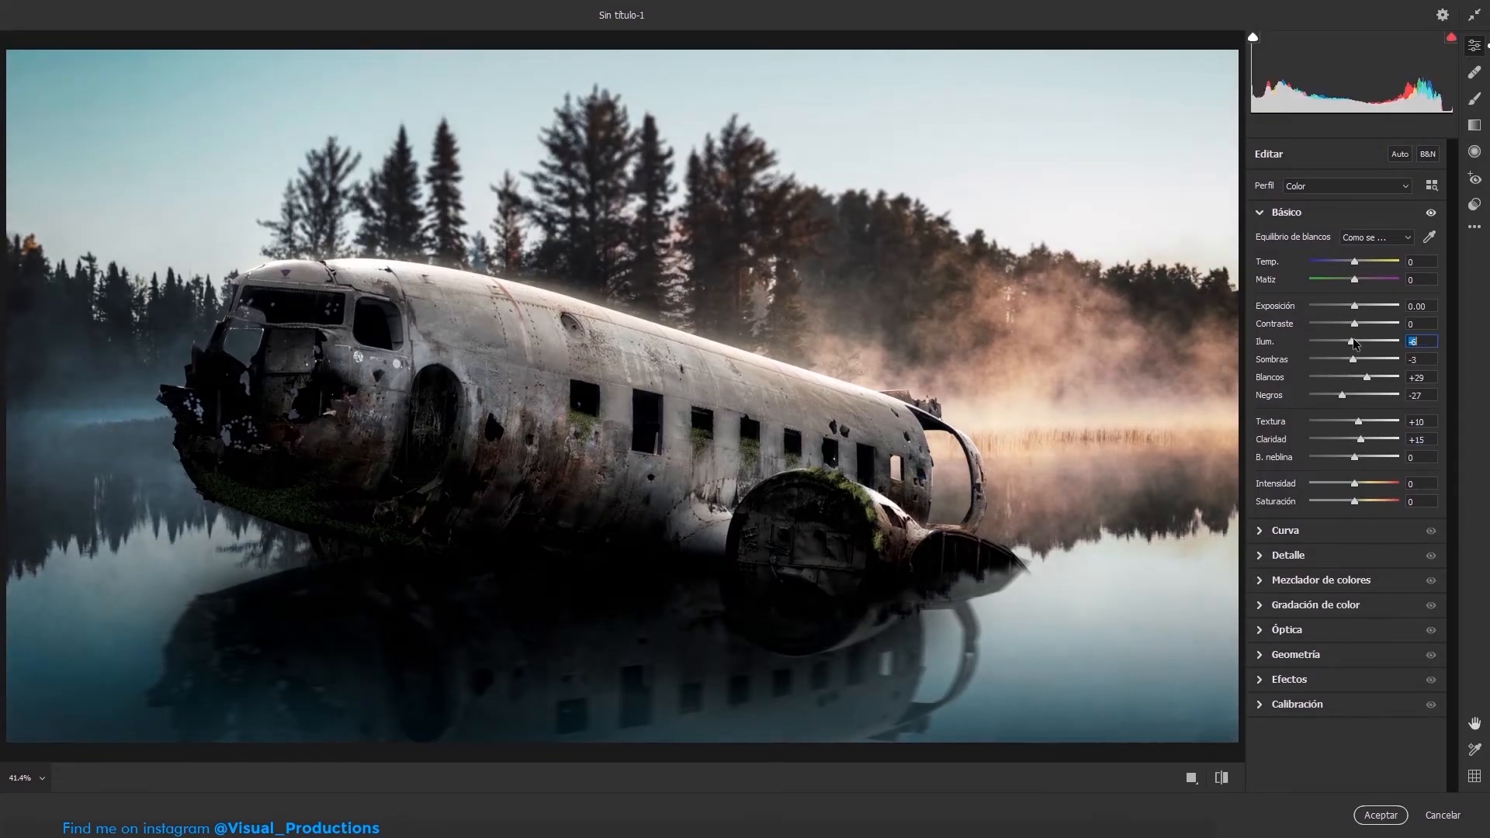
{"action": "left_click_drag", "start_coordinate": [1359, 347], "coordinate": [1362, 379]}
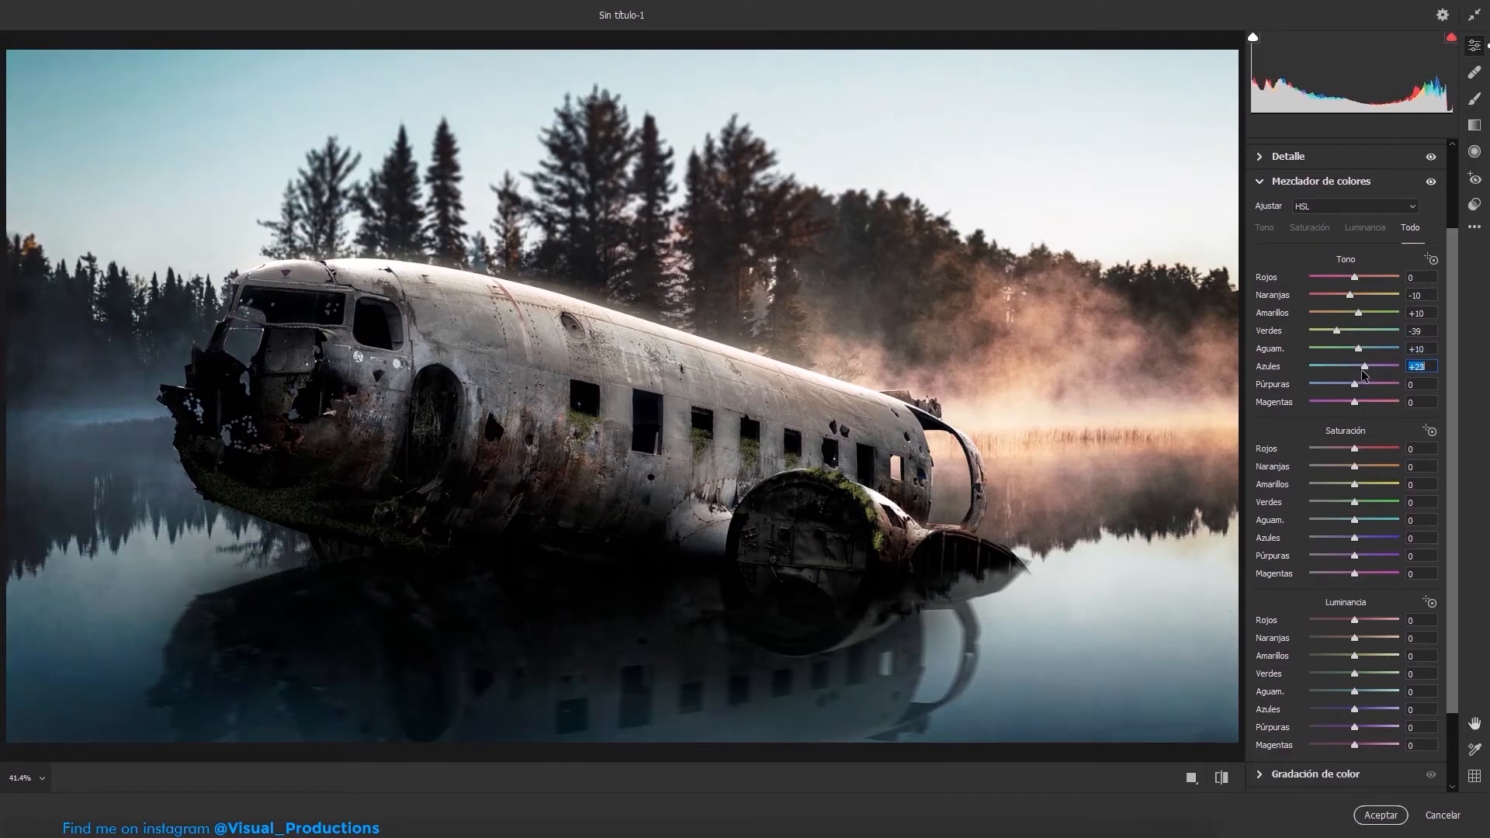
{"action": "left_click_drag", "start_coordinate": [1355, 522], "coordinate": [1352, 525]}
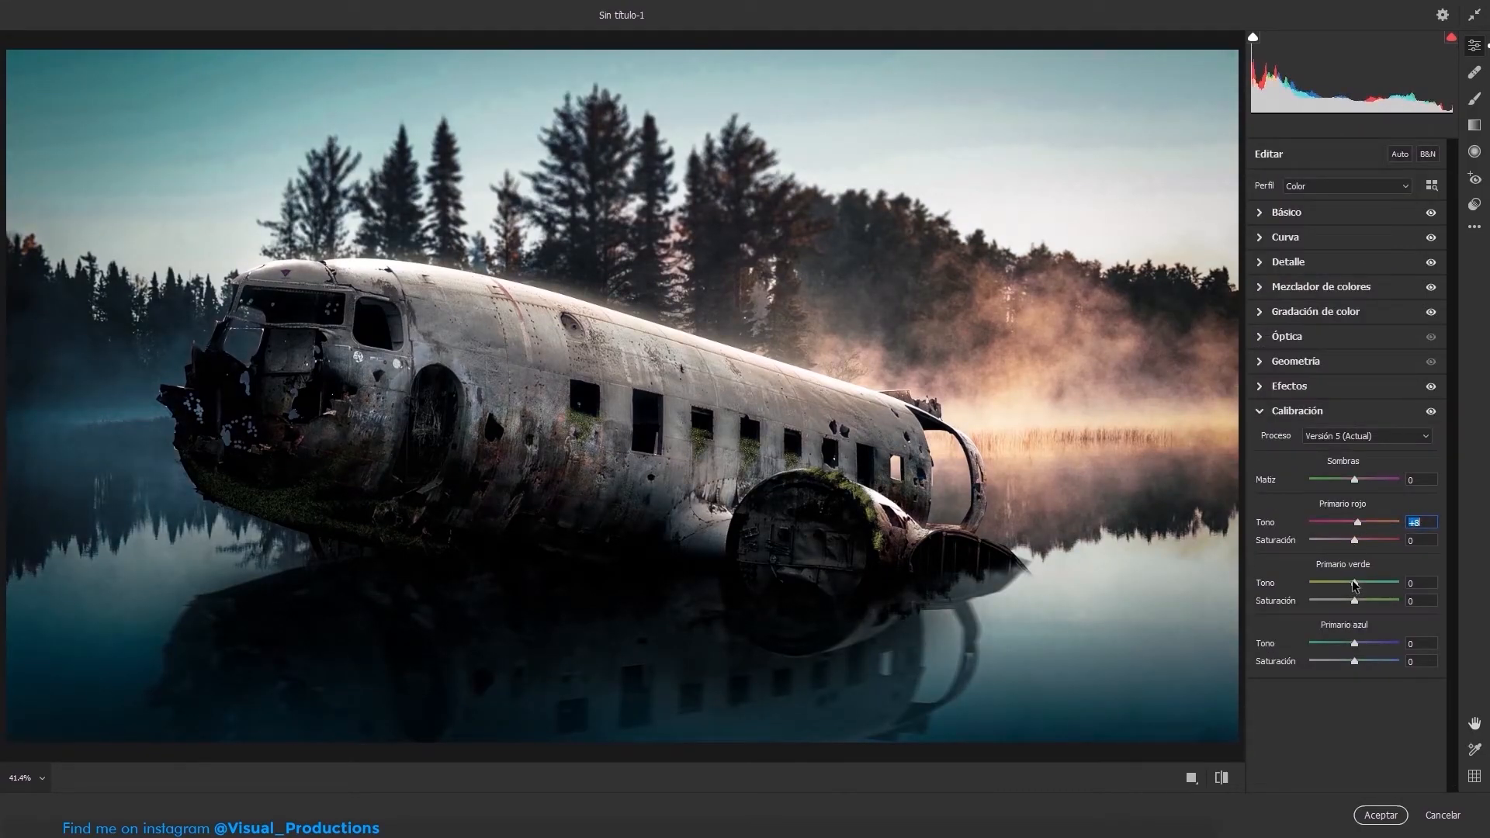